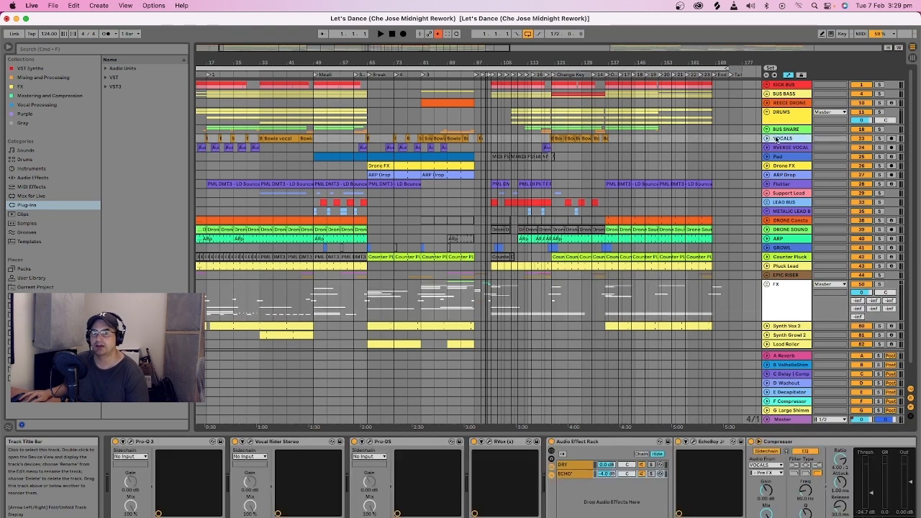
Unfold the VOCALS track and audition its Bowie vocal clip in solo, stopping playback after a few bars.
left_click(767, 138)
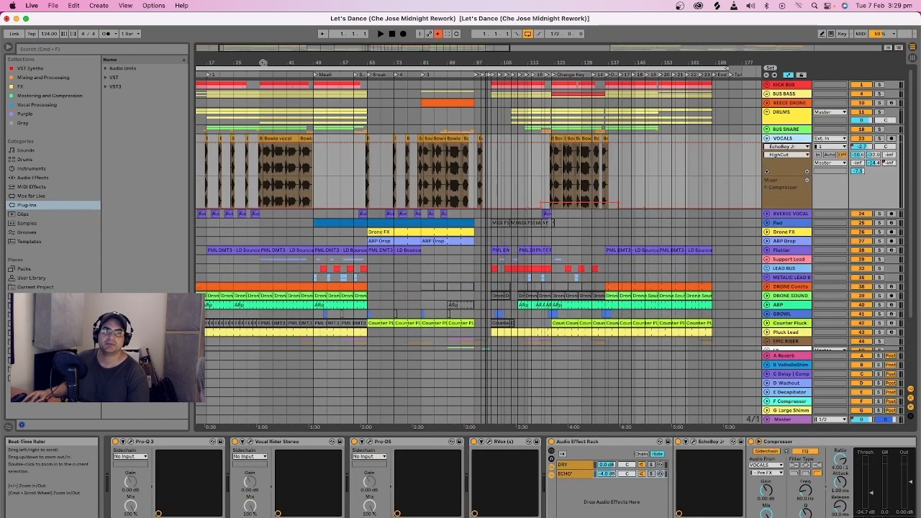
left_click_drag(262, 62, 503, 62)
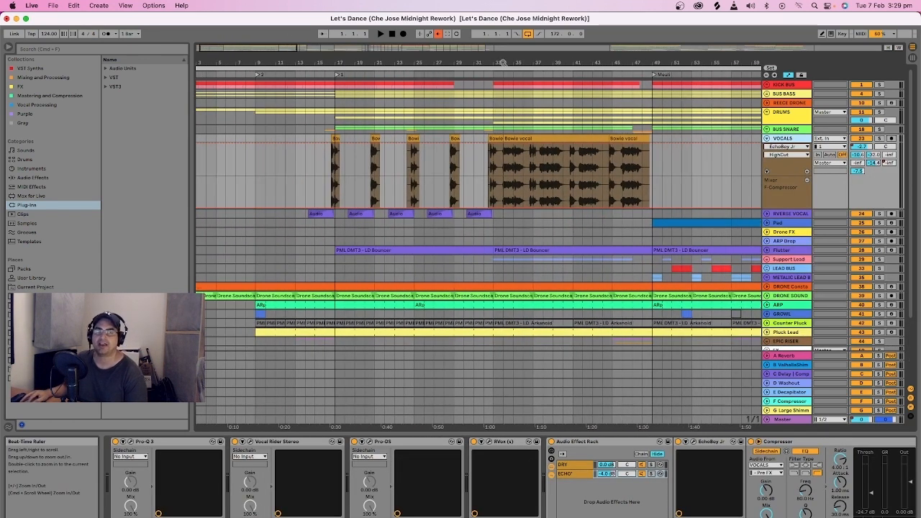
left_click(543, 136)
key("space")
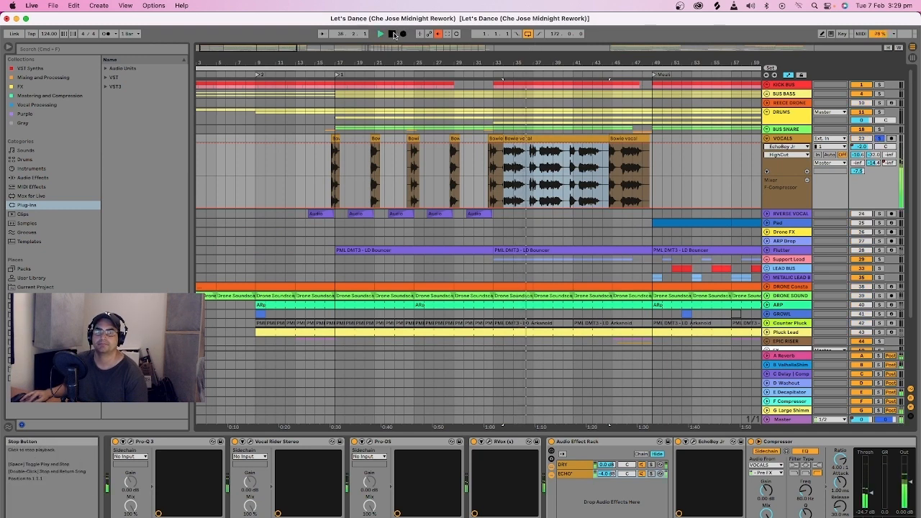
left_click(394, 35)
left_click_drag(610, 63, 610, 44)
left_click_drag(477, 62, 416, 60)
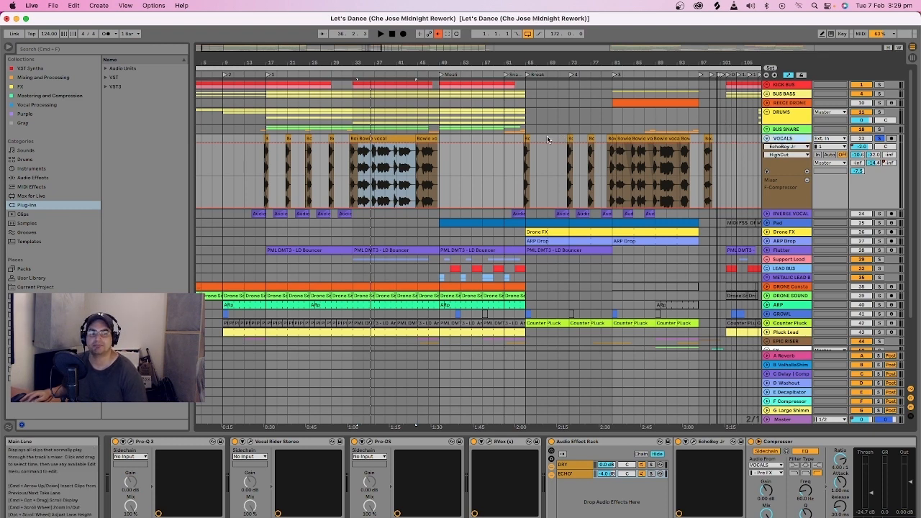
Inspect the Pro-Q 3 equalizer curve and the Vocal Rider settings on the VOCALS track, closing each plug-in window.
left_click(131, 441)
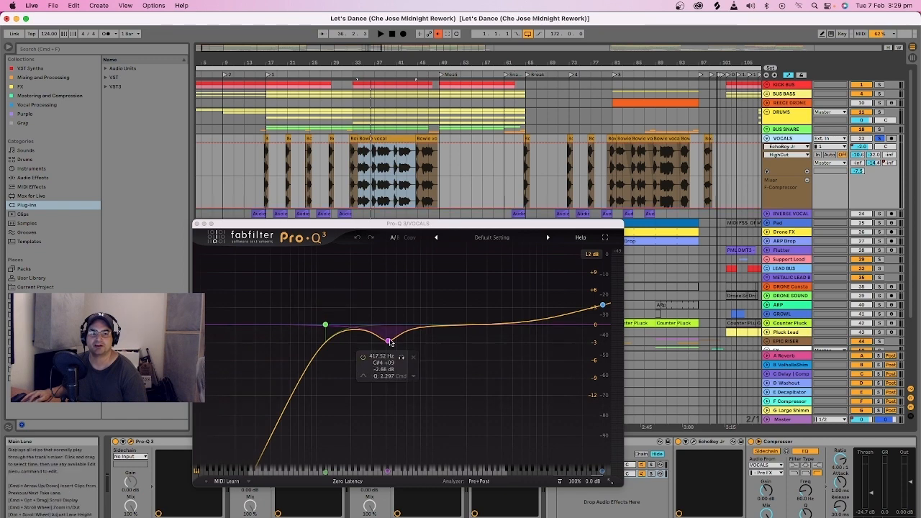
left_click(197, 223)
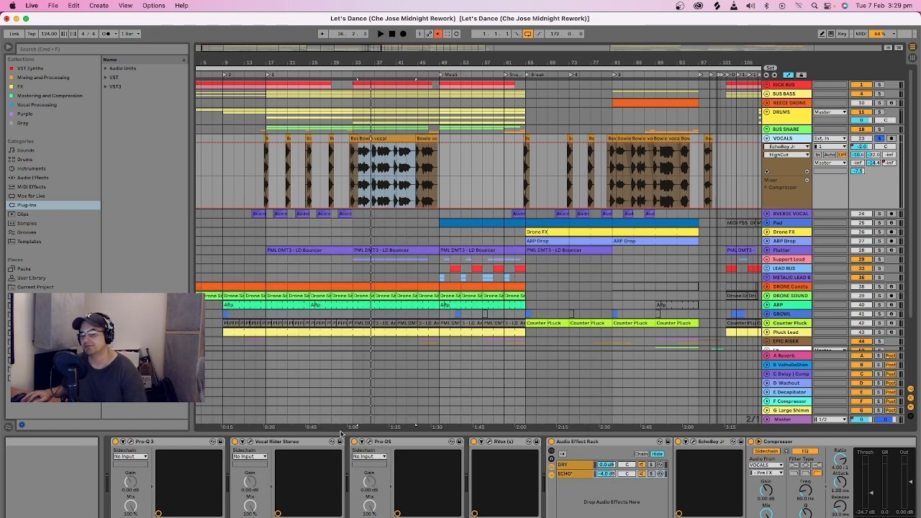
left_click(250, 442)
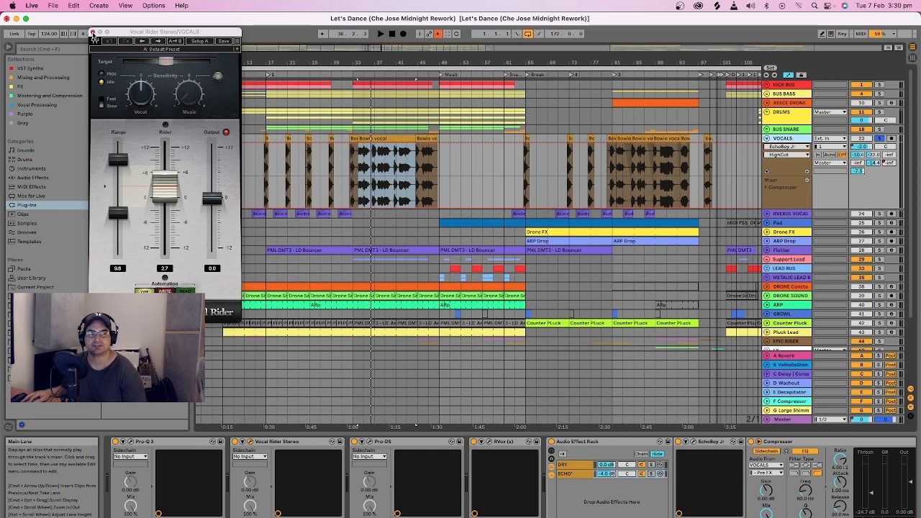
left_click(93, 33)
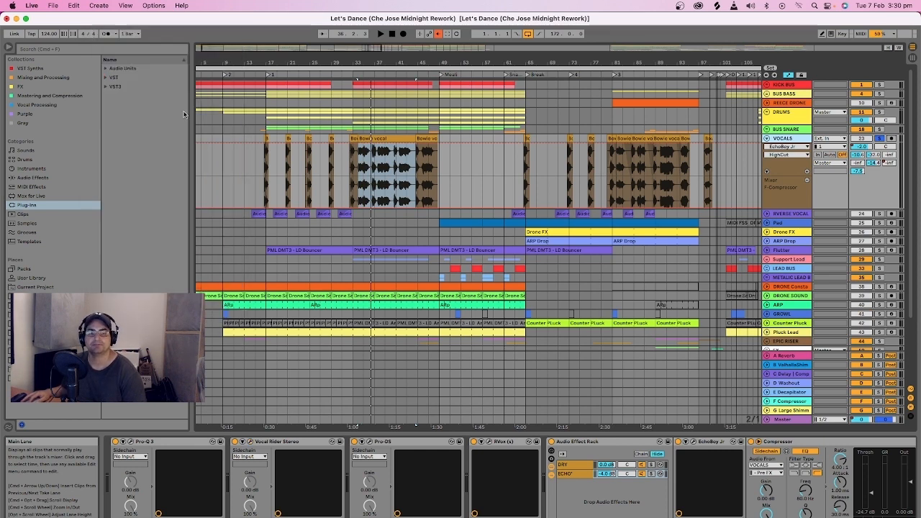
Check the Pro-DS device and view the RVox compression settings in the vocal chain, leaving the plug-in windows closed.
left_click(370, 441)
left_click(370, 441)
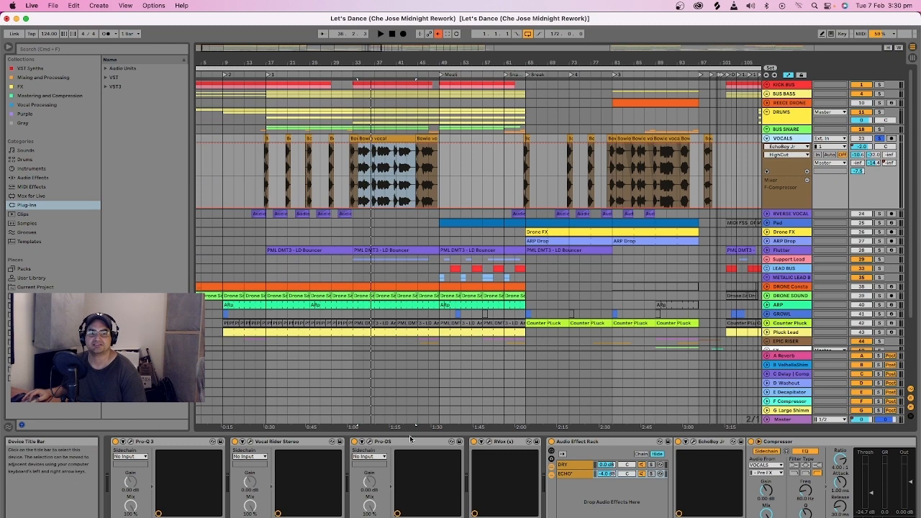
left_click(490, 442)
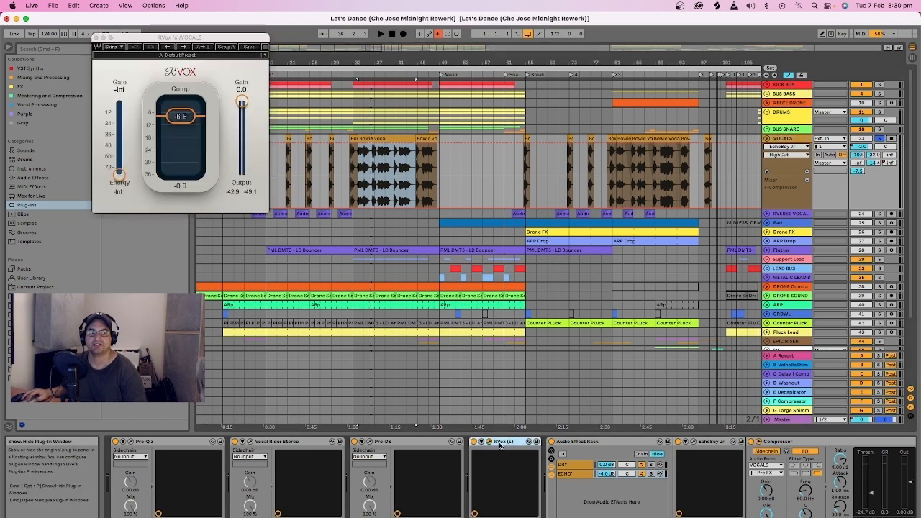
left_click(98, 37)
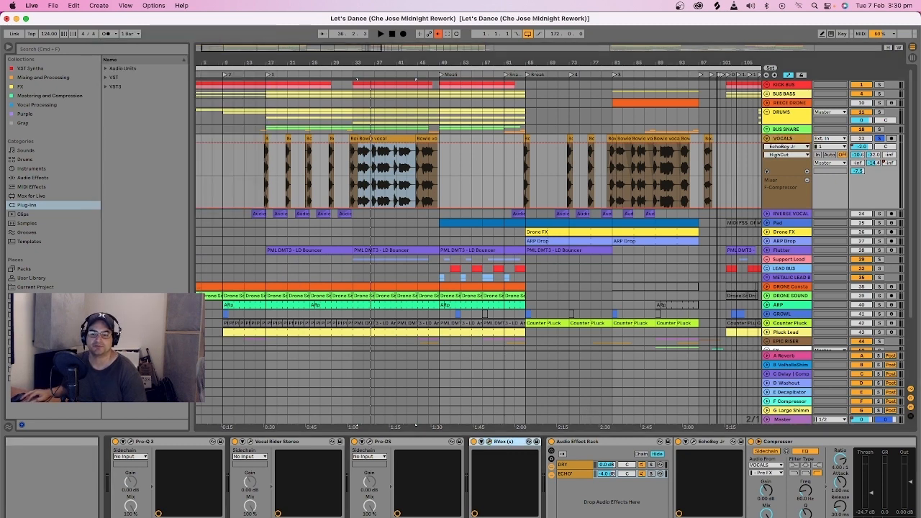
Examine the vocal Audio Effect Rack's DRY and ECHO chains and the EchoBoy Jr. delay settings.
left_click_drag(813, 517, 828, 517)
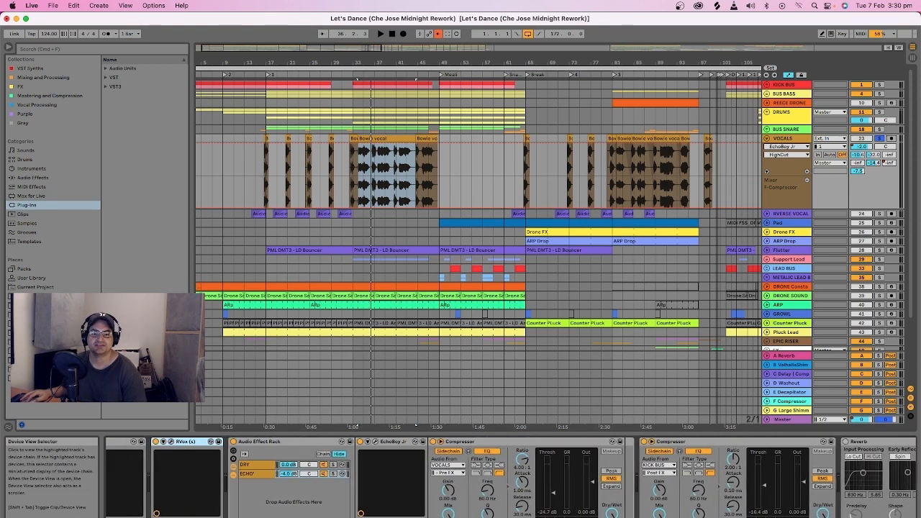
left_click(288, 441)
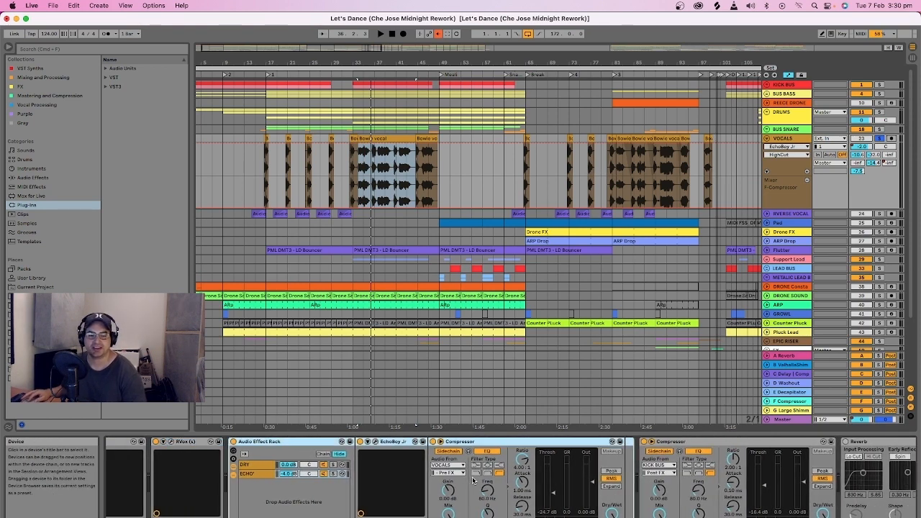
left_click(273, 496)
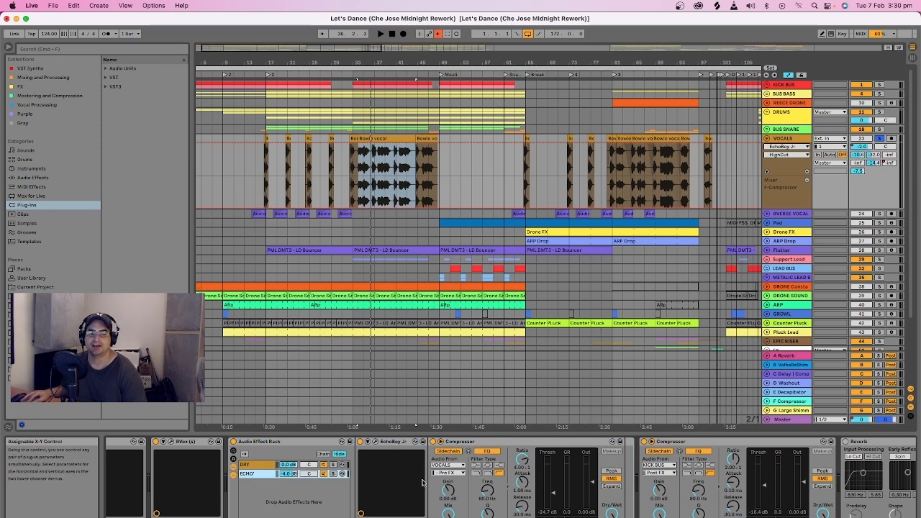
left_click(375, 444)
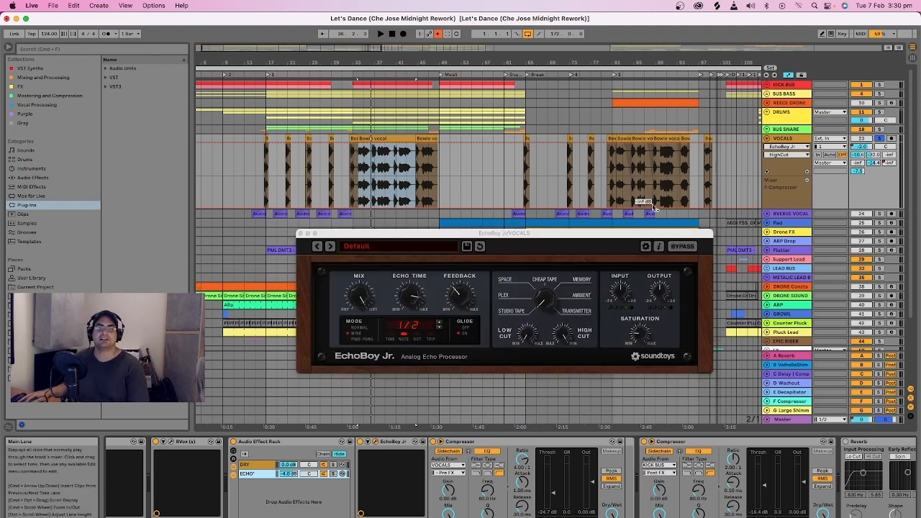
left_click(302, 234)
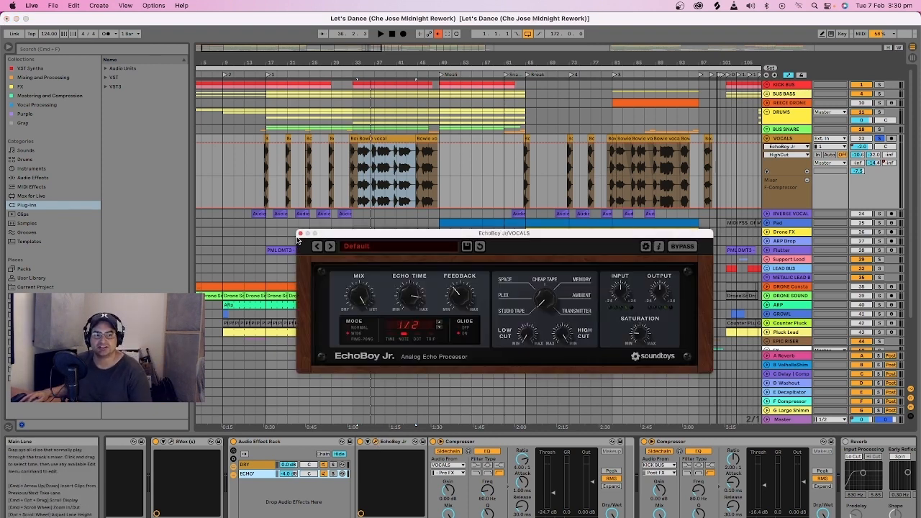
left_click(300, 234)
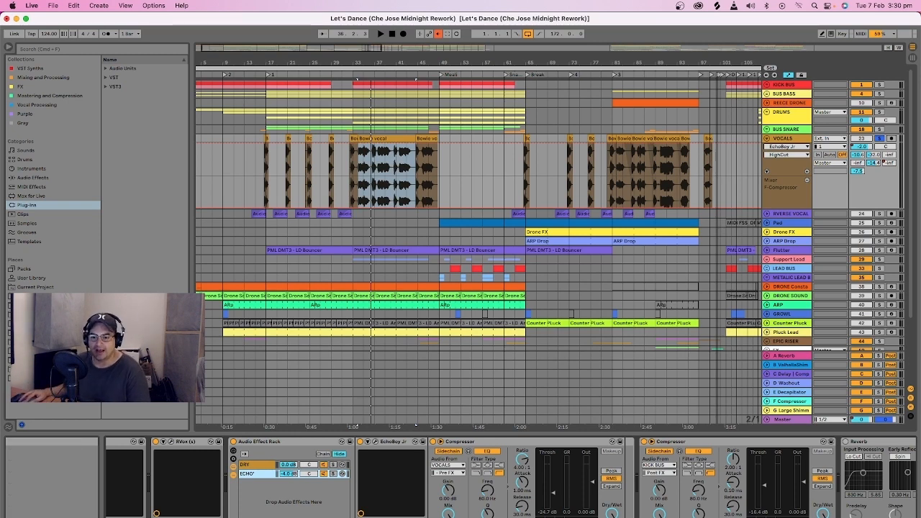
Review the vocal compressor sidechained from KICK BUS, and fold the VOCALS track.
left_click_drag(857, 517, 874, 517)
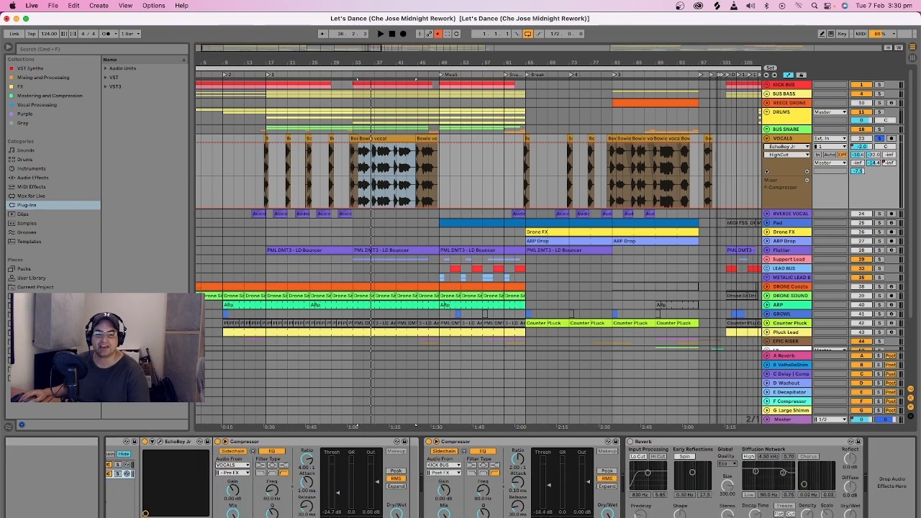
left_click(532, 441)
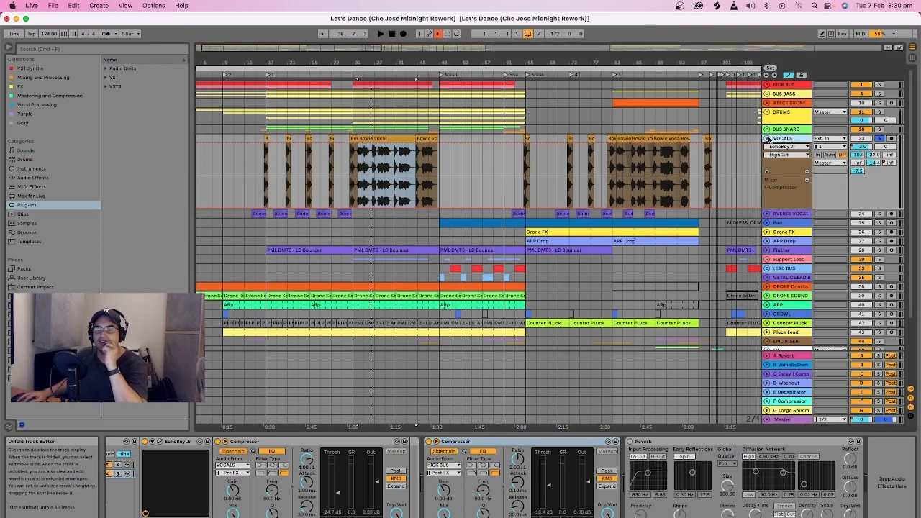
left_click(768, 138)
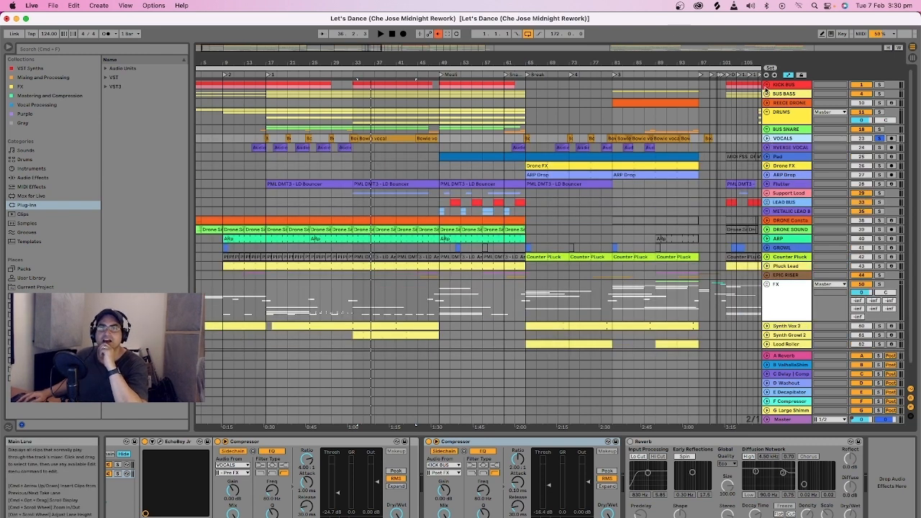
Unfold the KICK BUS group to view its tracks and device chain, and fold it again.
left_click(767, 84)
left_click(787, 86)
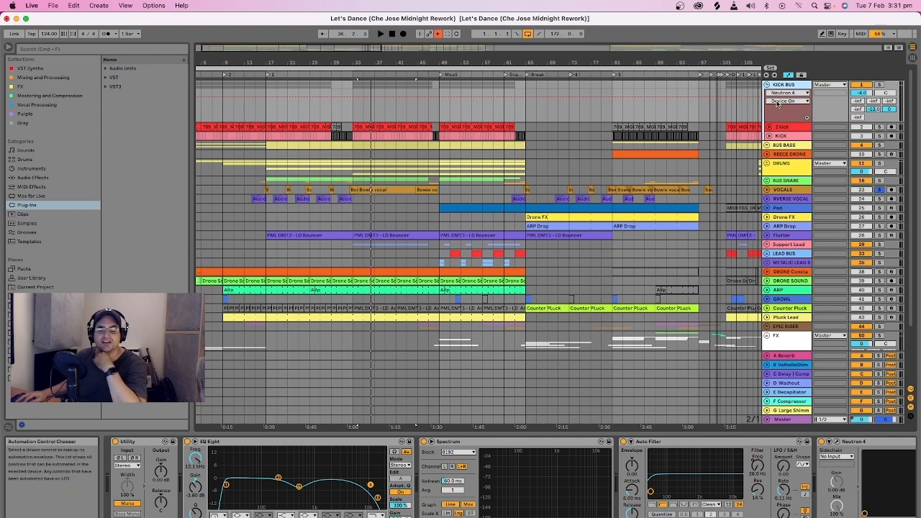
left_click(766, 85)
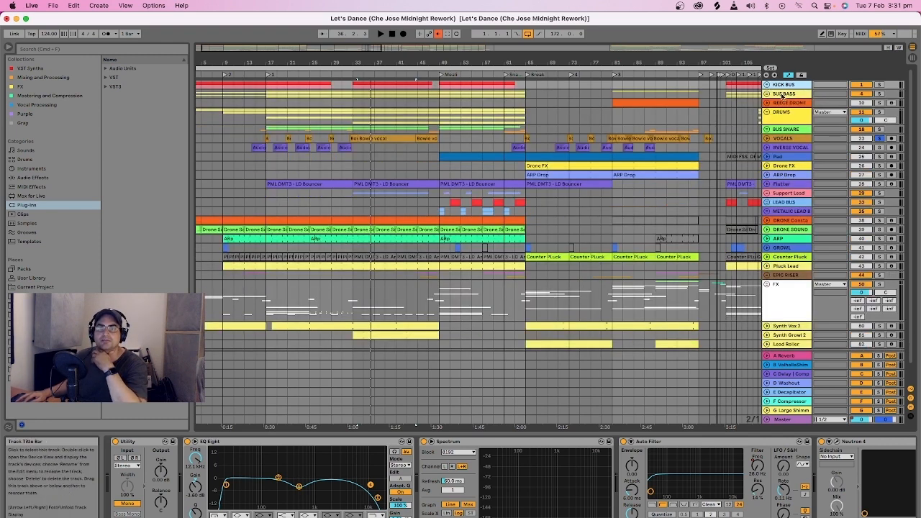
Unfold the BUS BASS group and show the device chain of its Bass High track.
left_click(785, 94)
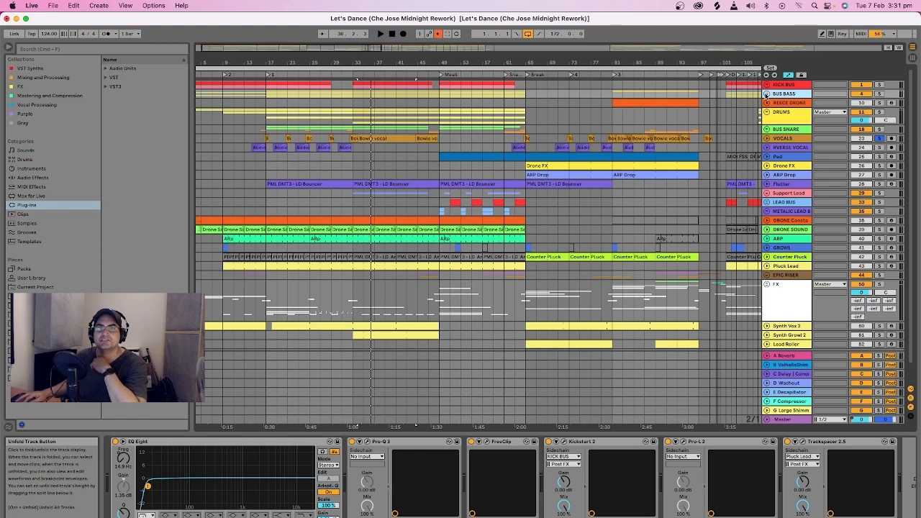
left_click(767, 93)
left_click(786, 129)
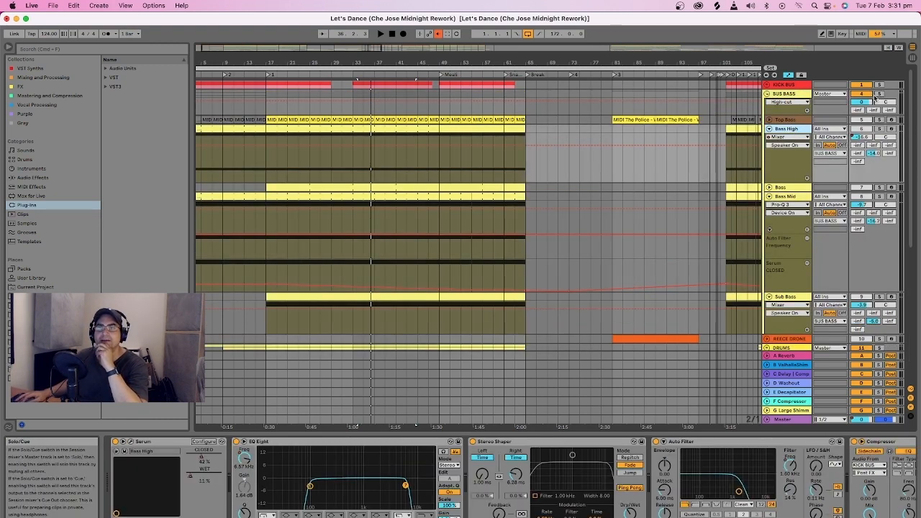
Show the Sub Bass track's device chain and inspect its Serum patch, closing the synth window when finished.
scroll(808, 191, "down", 5)
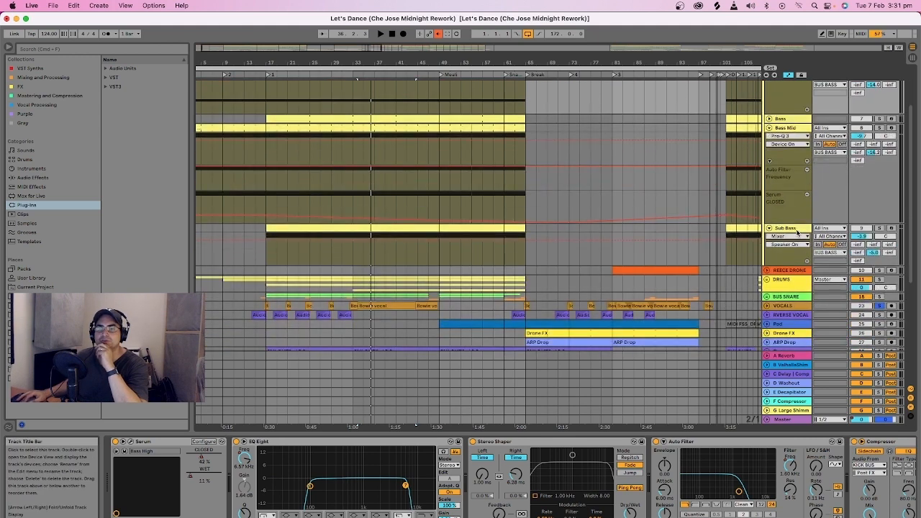
left_click(792, 227)
scroll(822, 201, "up", 5)
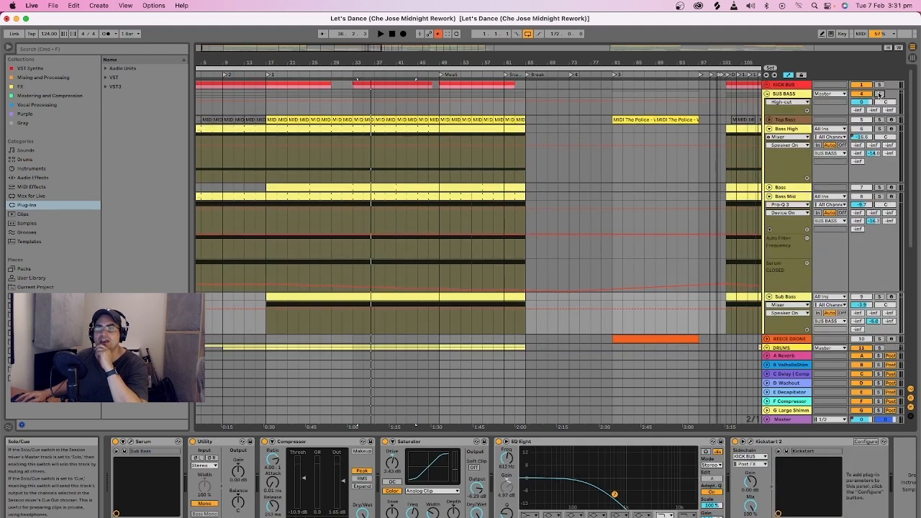
scroll(758, 153, "down", 4)
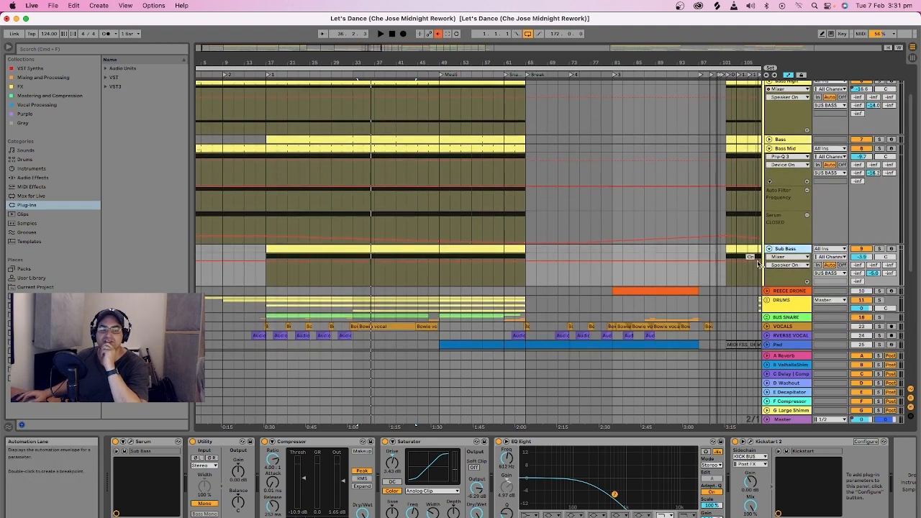
scroll(802, 266, "up", 4)
scroll(802, 266, "down", 6)
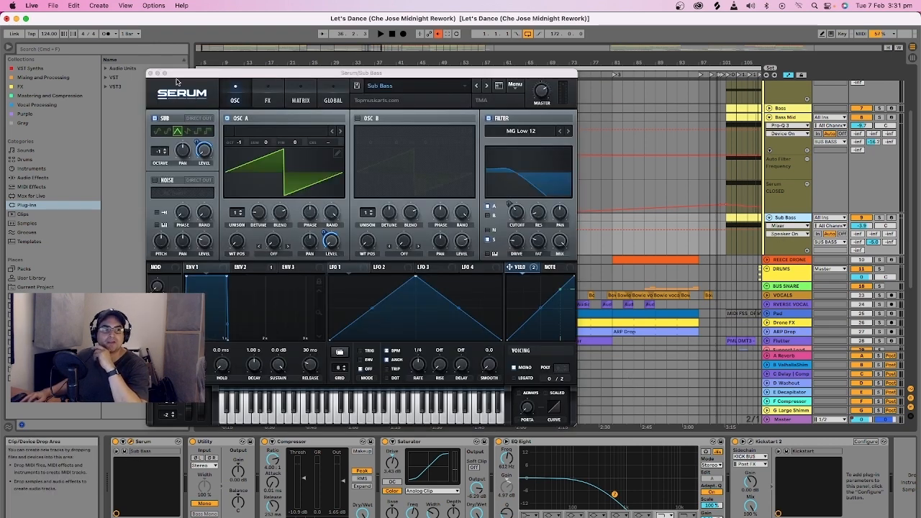
left_click(150, 73)
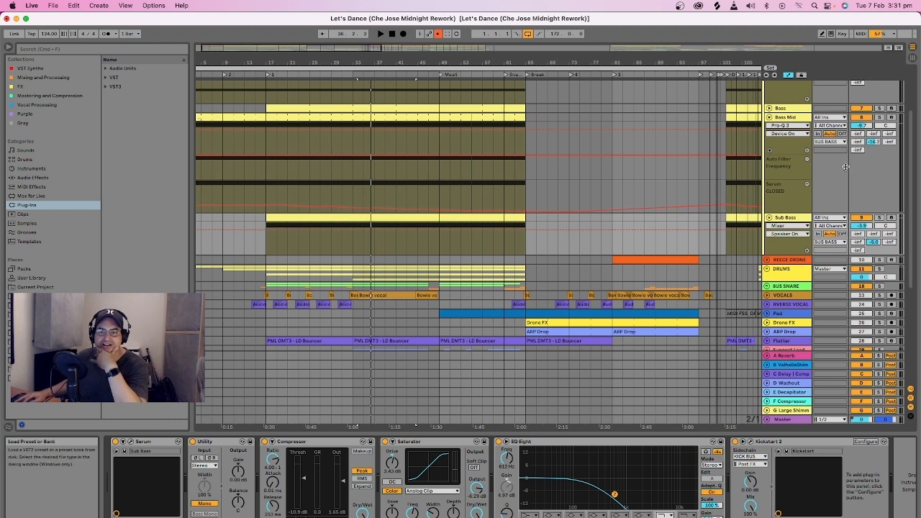
Audition the Sub Bass track in solo and check its Kickstart 2 ducking curve, ending with the solo off.
left_click(879, 218)
left_click(324, 74)
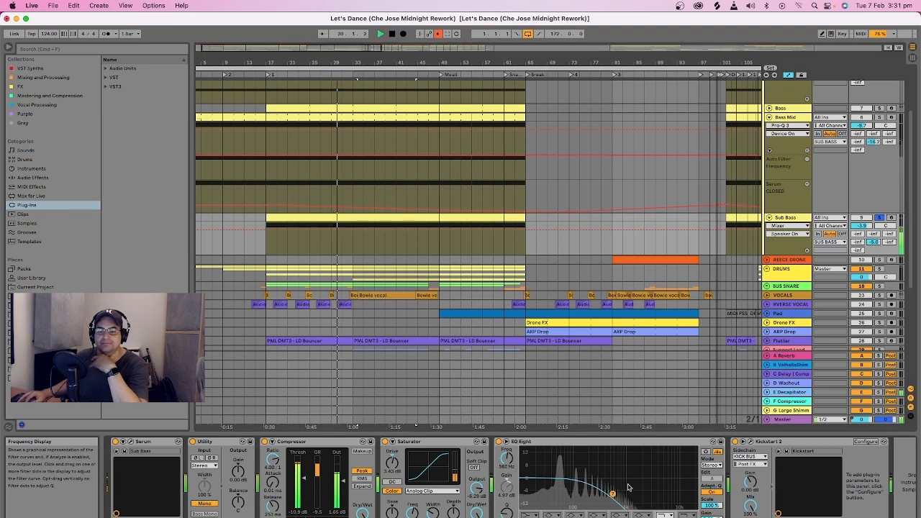
left_click(751, 442)
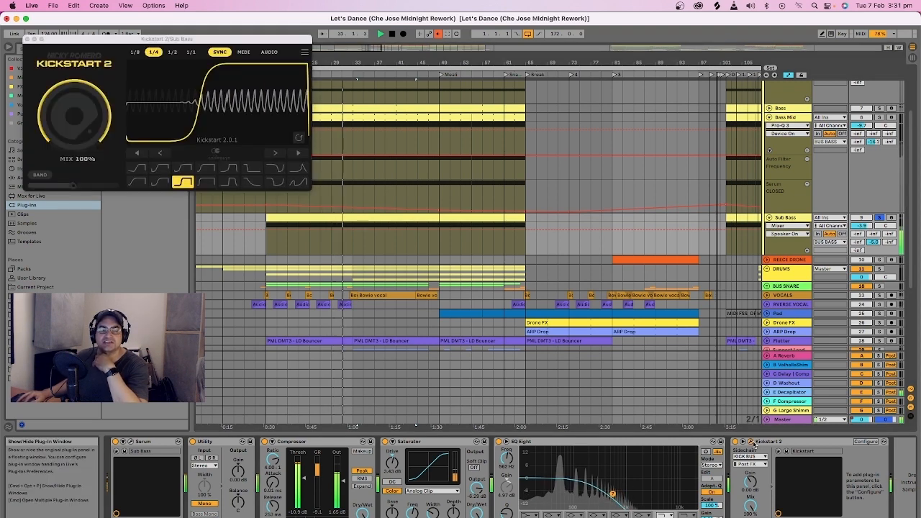
left_click(752, 442)
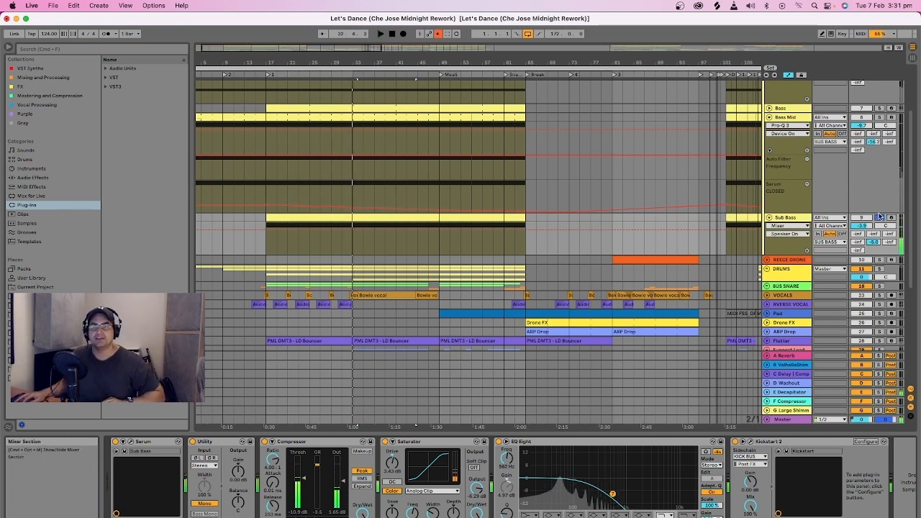
left_click(880, 217)
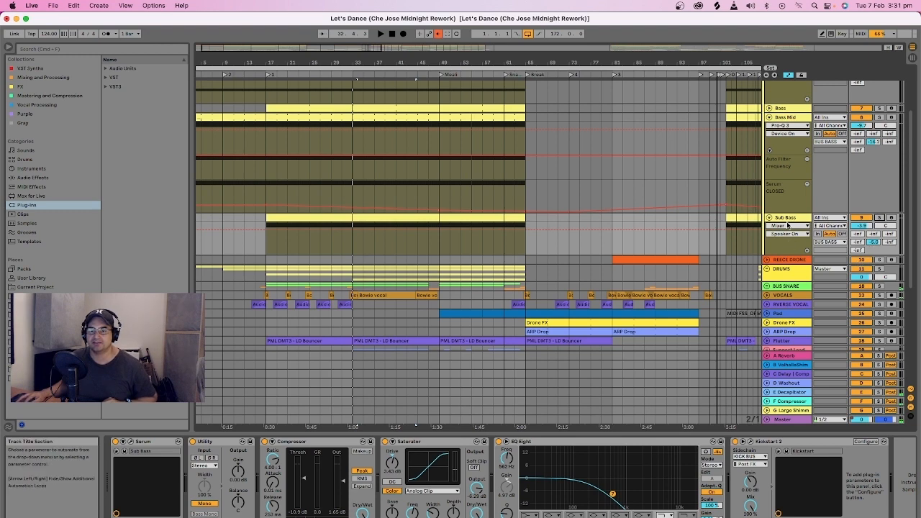
left_click(788, 220)
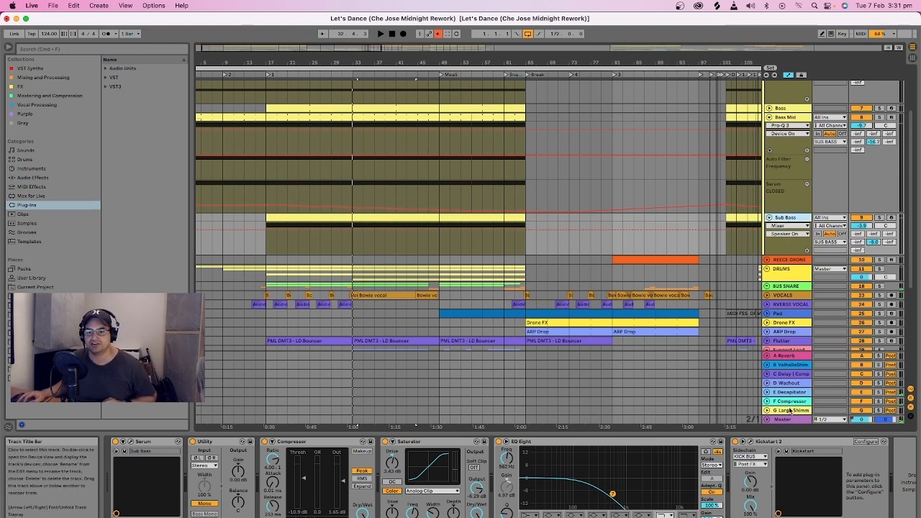
scroll(794, 370, "down", 1)
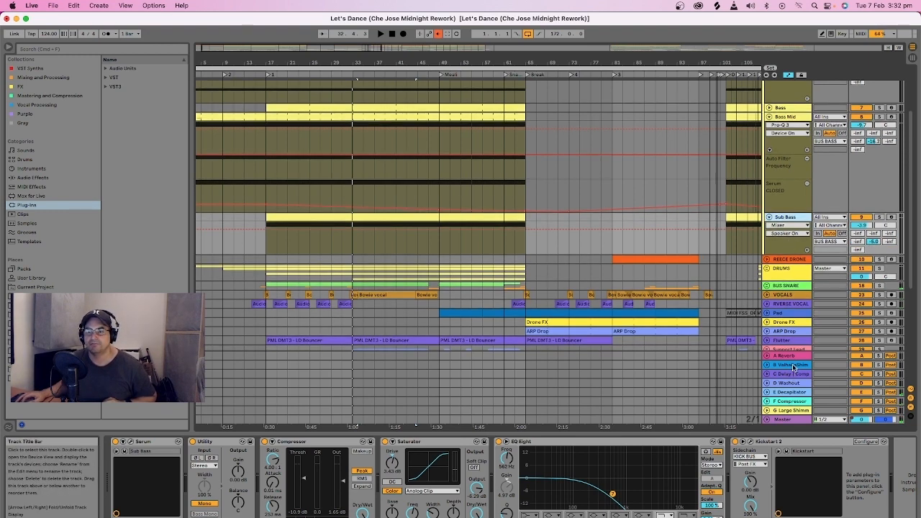
Show the E Decapitator return track's device and inspect its Decapitator plug-in window, closing it when finished.
left_click_drag(880, 255, 880, 254)
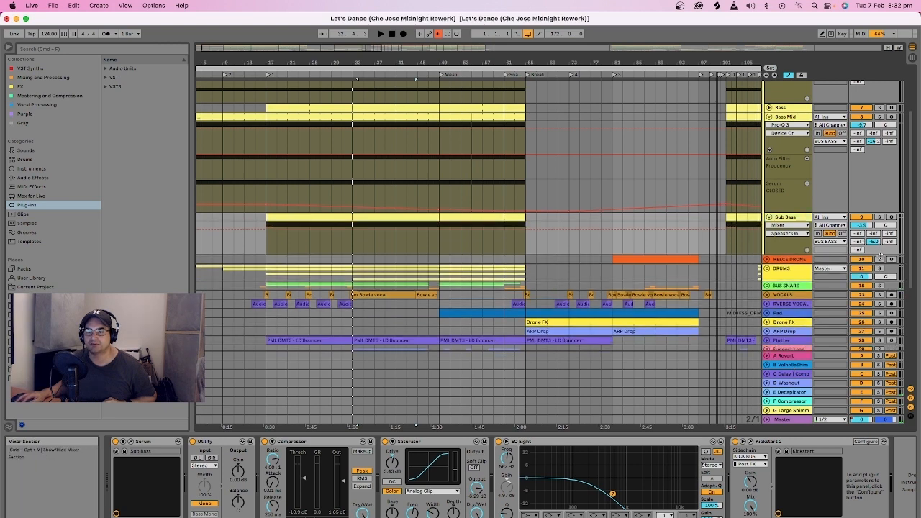
left_click(797, 393)
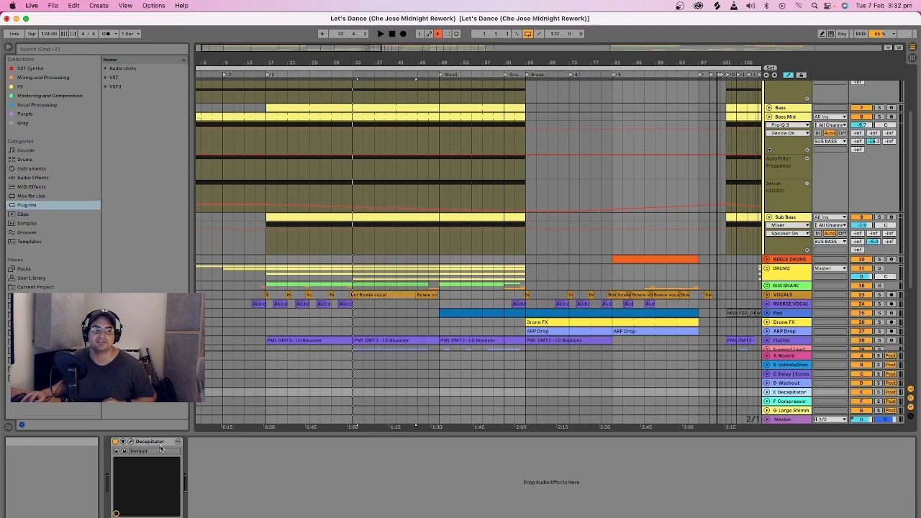
left_click(131, 442)
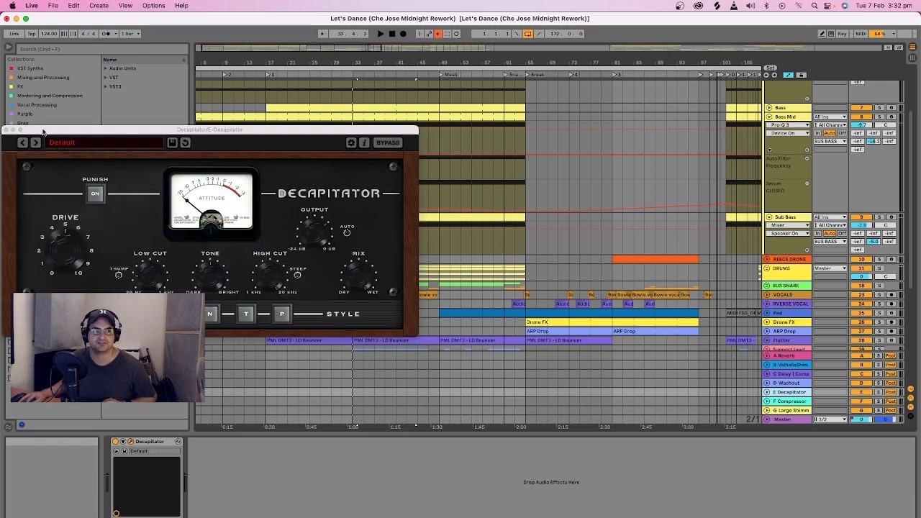
left_click(10, 131)
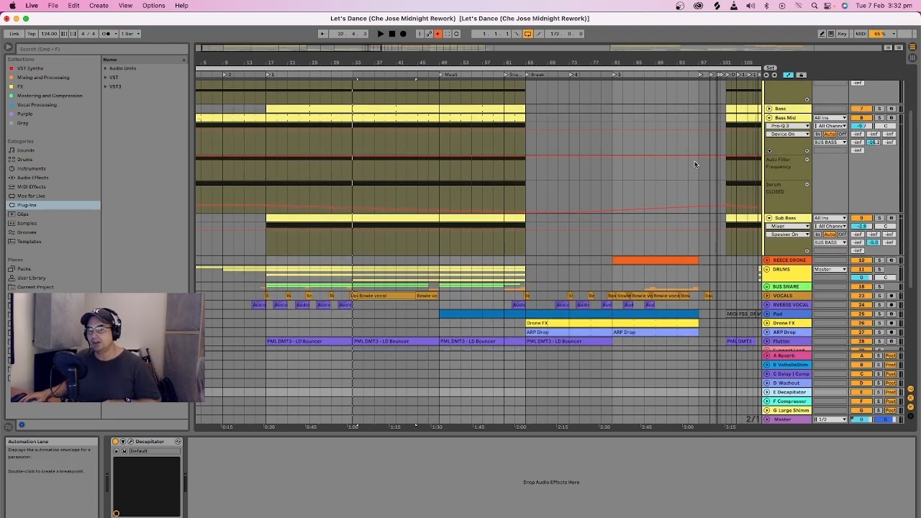
Fold the Sub Bass track and show the Bass Mid track's device chain and the notes of its MIDI clip.
left_click(768, 220)
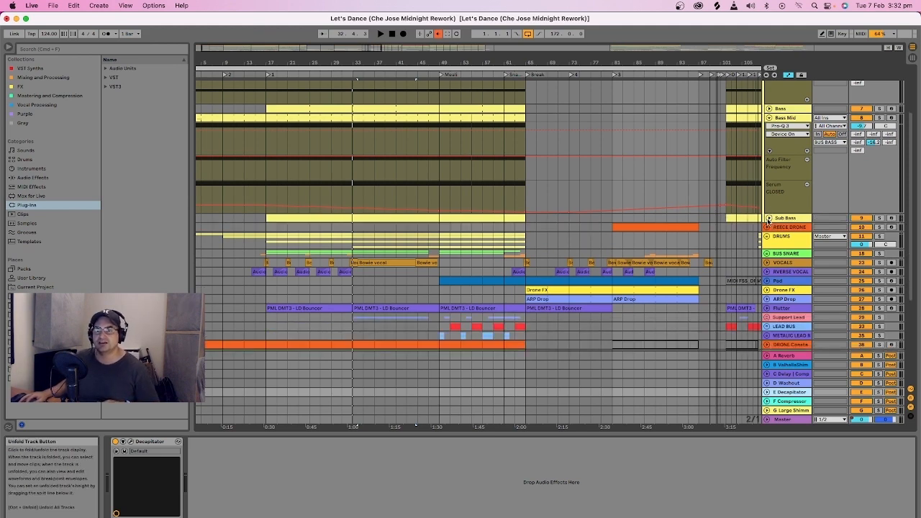
scroll(791, 144, "up", 1)
left_click(798, 139)
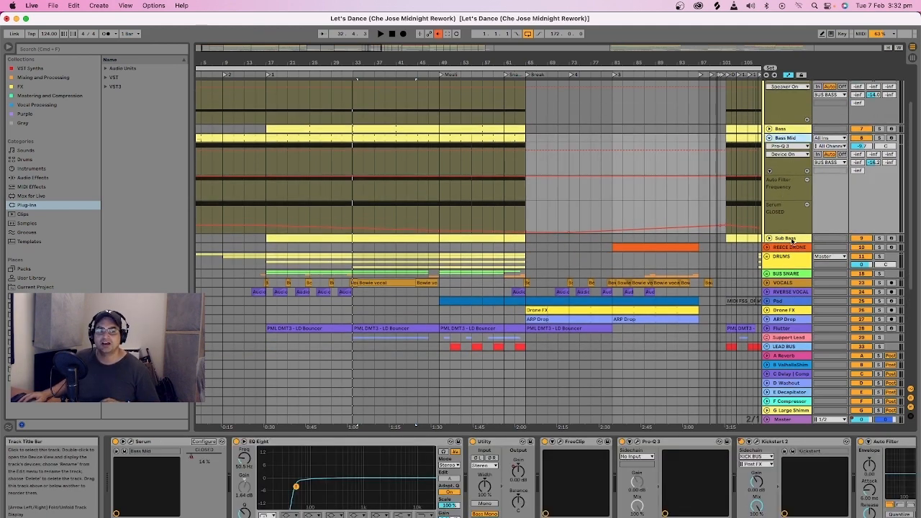
scroll(791, 239, "up", 2)
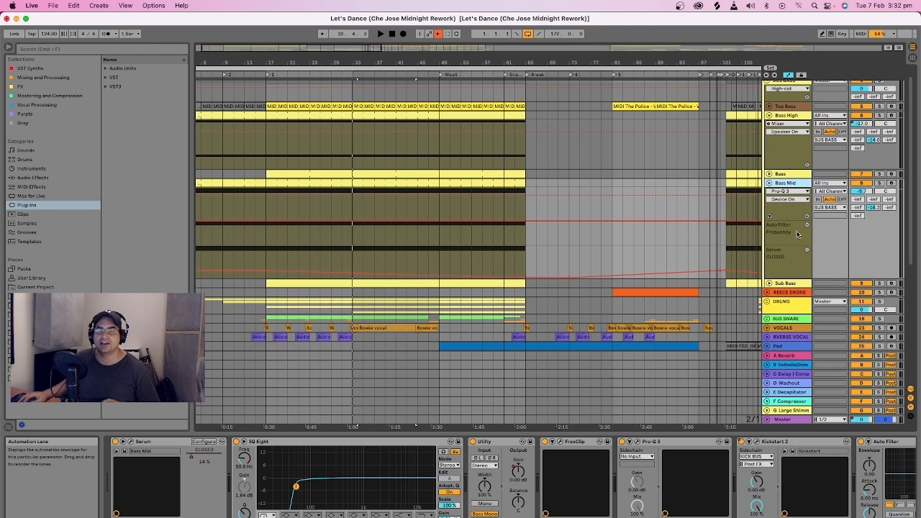
left_click(424, 191)
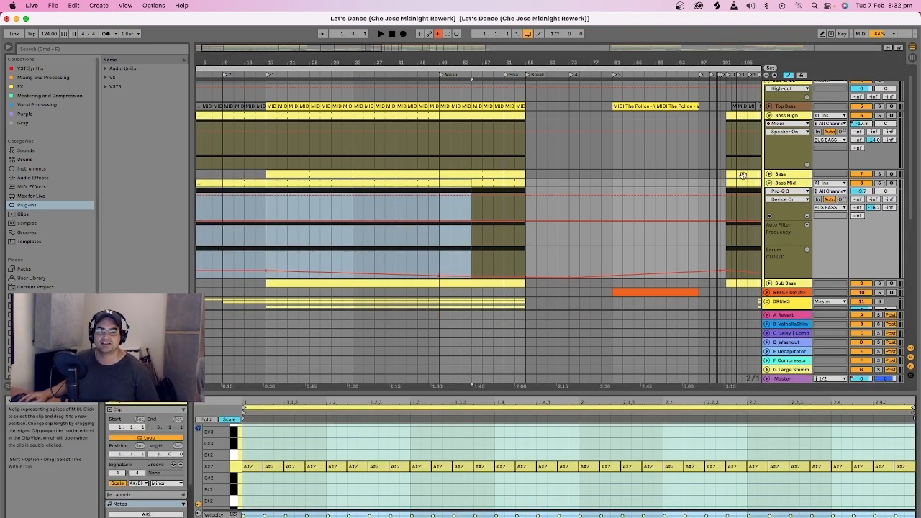
key("Escape")
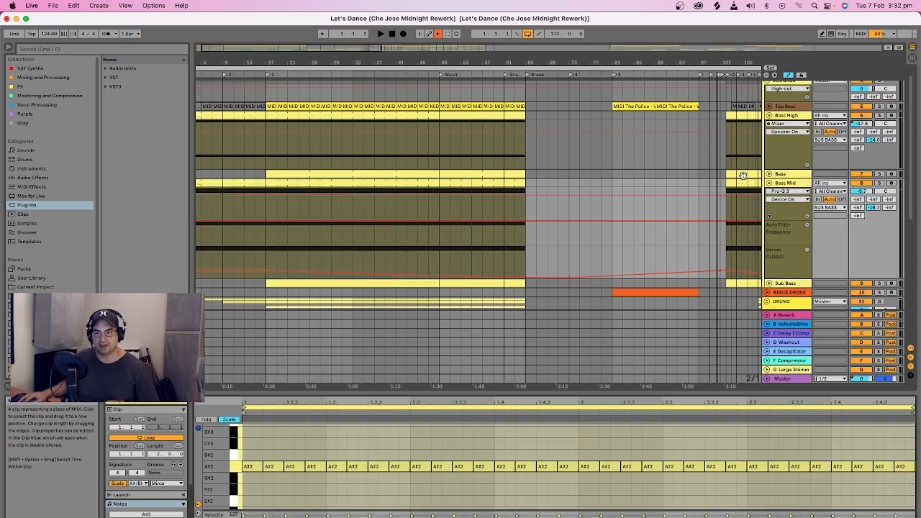
Unfold the Bass track and compare the device chains of the Bass, Bass Mid and Bass High tracks.
left_click(789, 175)
left_click(769, 174)
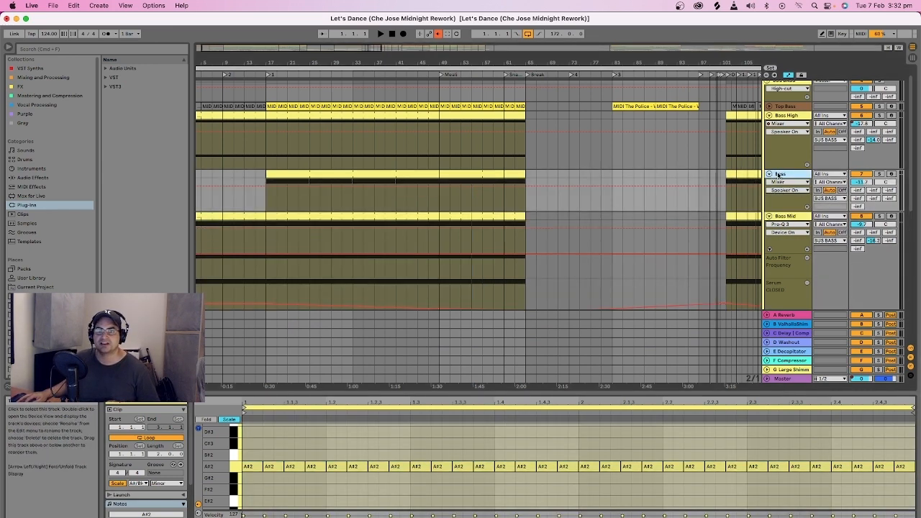
key("shift+Tab")
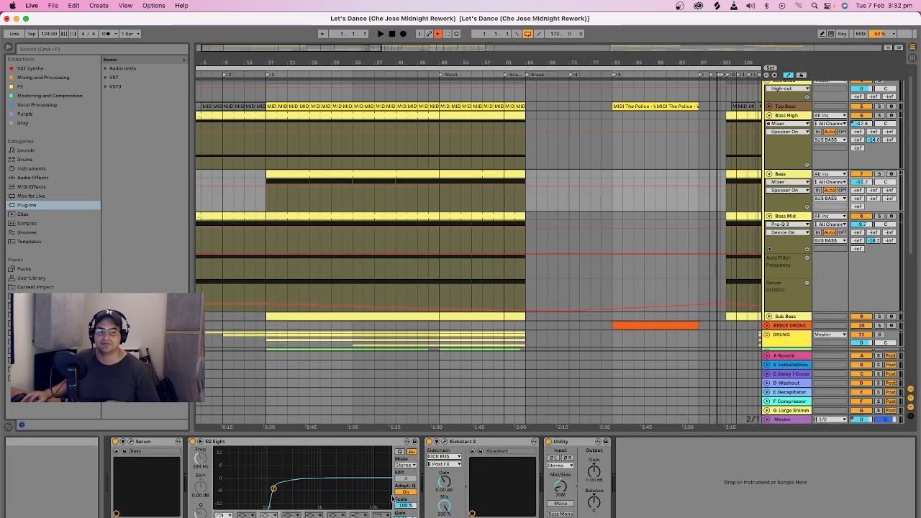
left_click(786, 217)
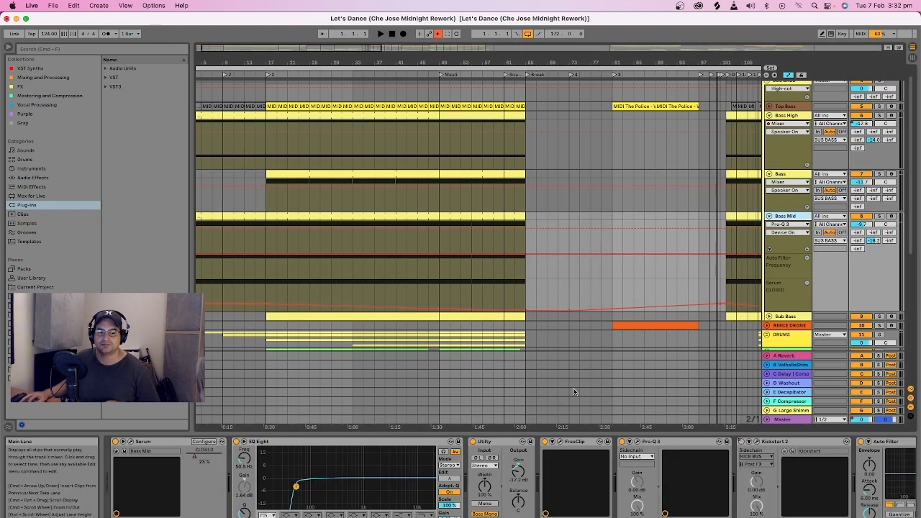
left_click(790, 167)
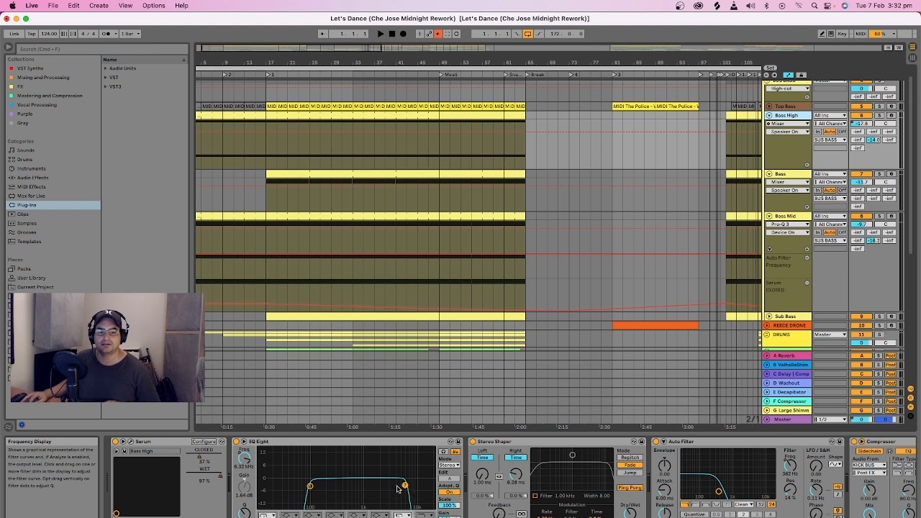
Show the BUS BASS group's device chain, inspect its Pro-Q 3 curve, and briefly open and close FreeClip.
scroll(789, 302, "up", 1)
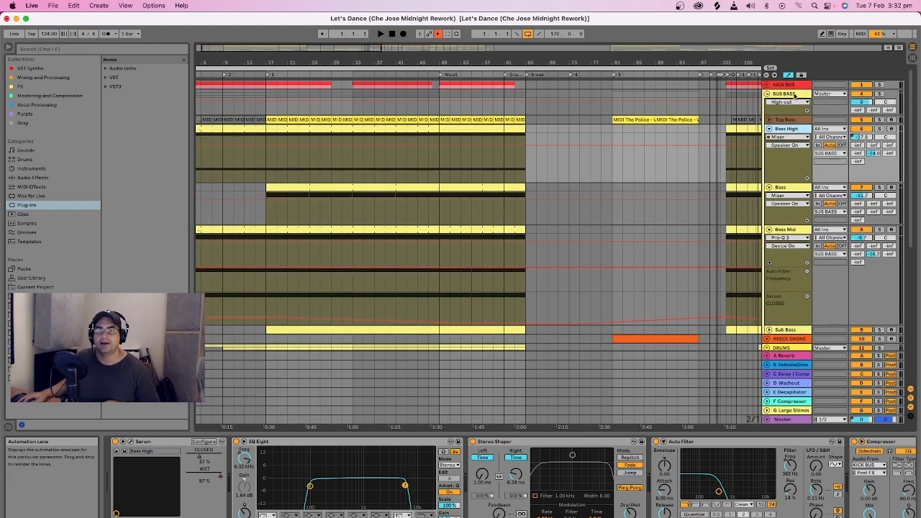
left_click(785, 94)
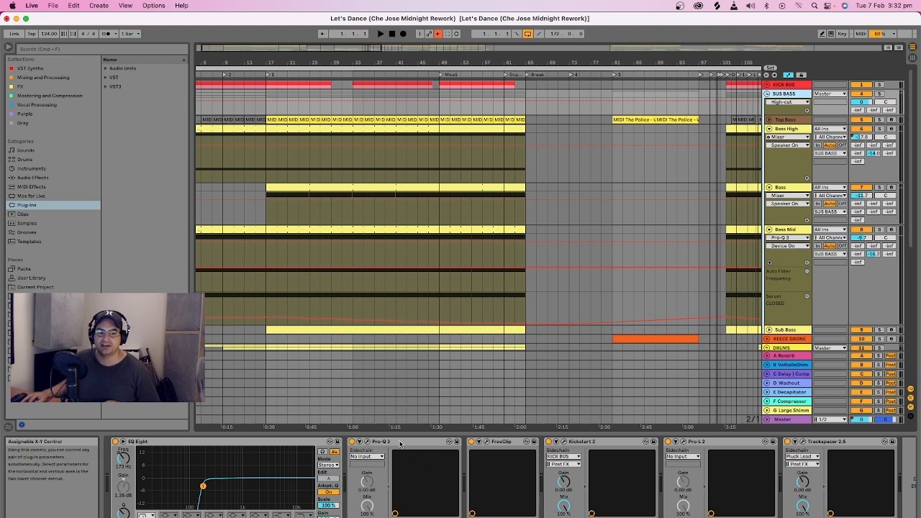
left_click(367, 442)
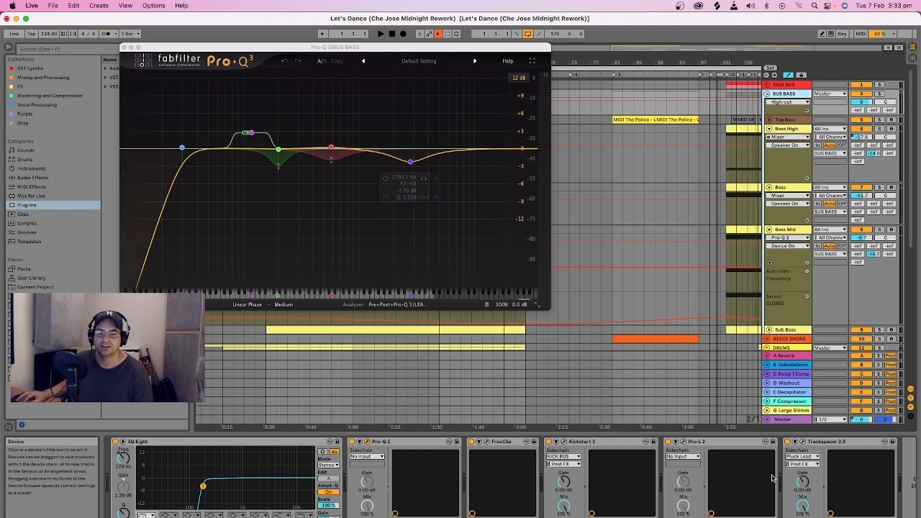
left_click(487, 441)
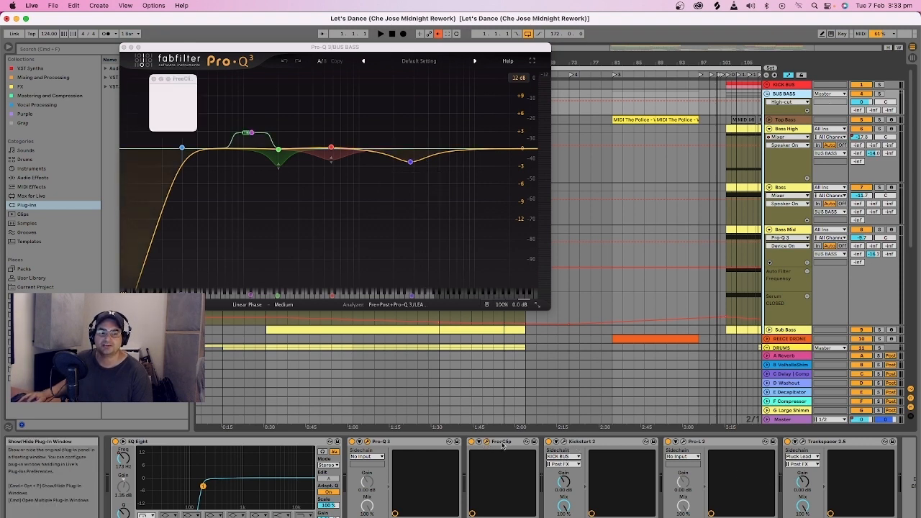
left_click(154, 79)
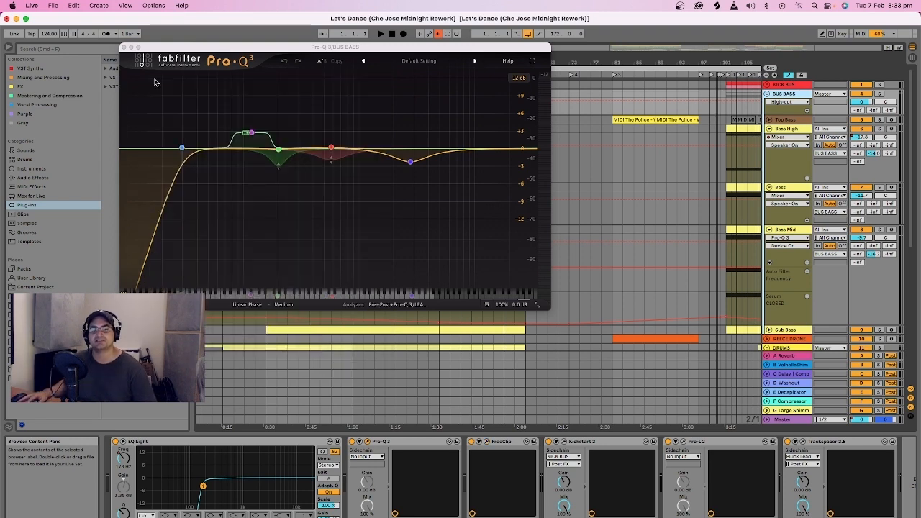
Solo BUS BASS and inspect its Kickstart 2 and Pro-L 2 plug-ins, closing both windows when finished.
left_click(563, 441)
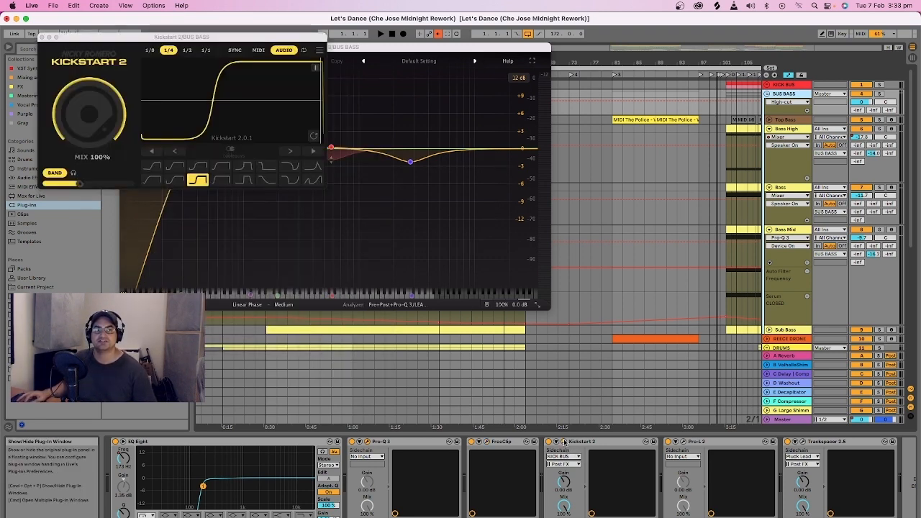
left_click(685, 441)
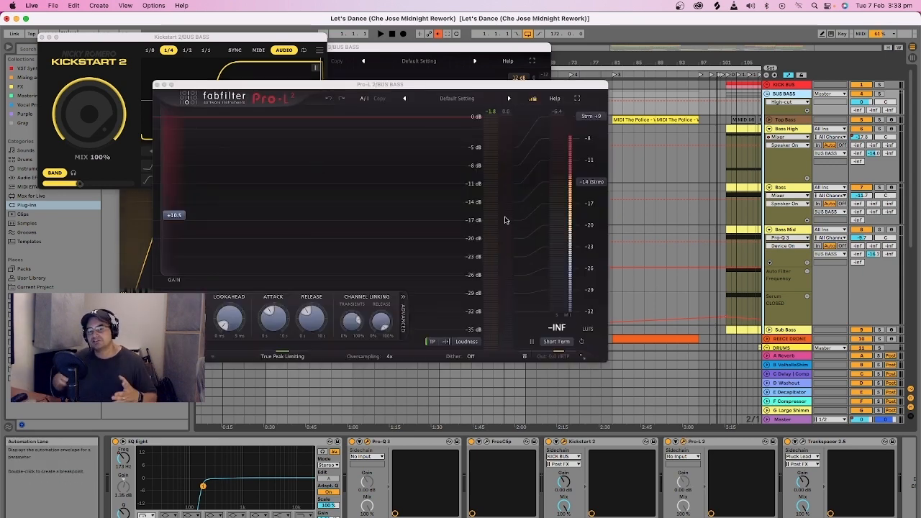
mouse_move(505, 220)
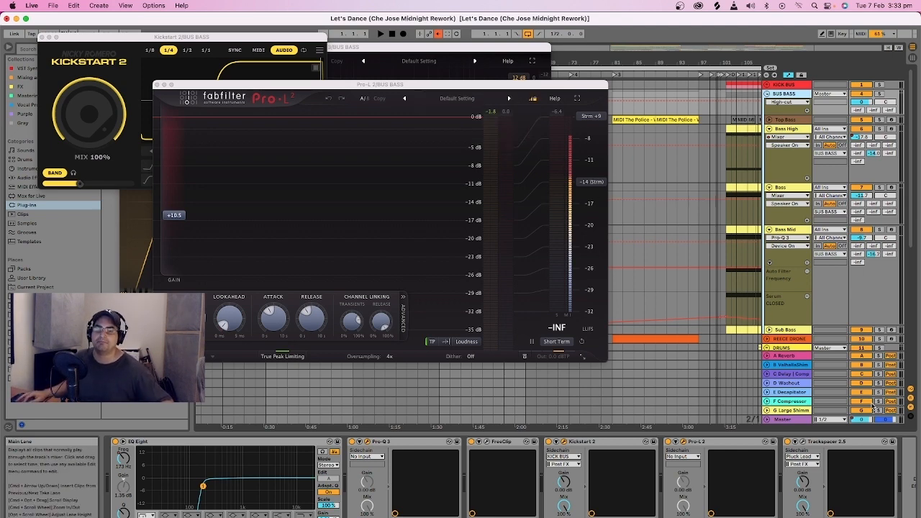
left_click(849, 517)
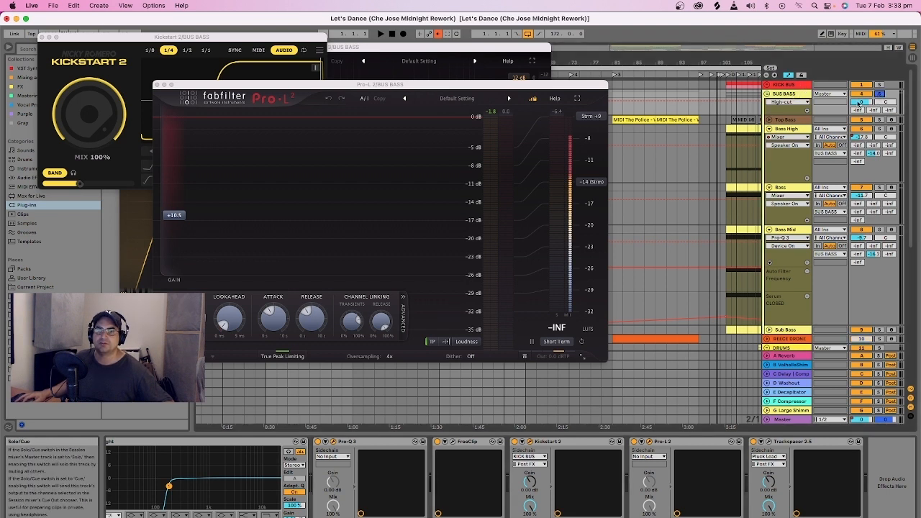
left_click(42, 37)
left_click(156, 85)
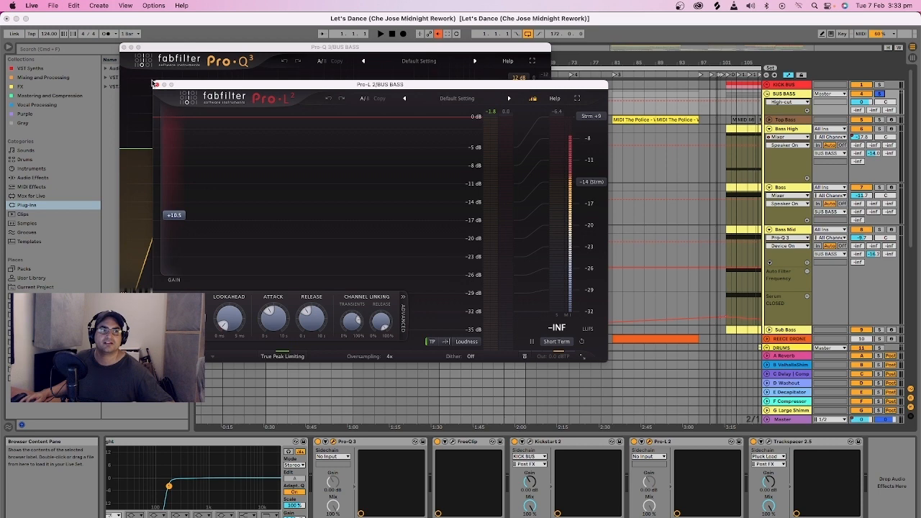
left_click(155, 84)
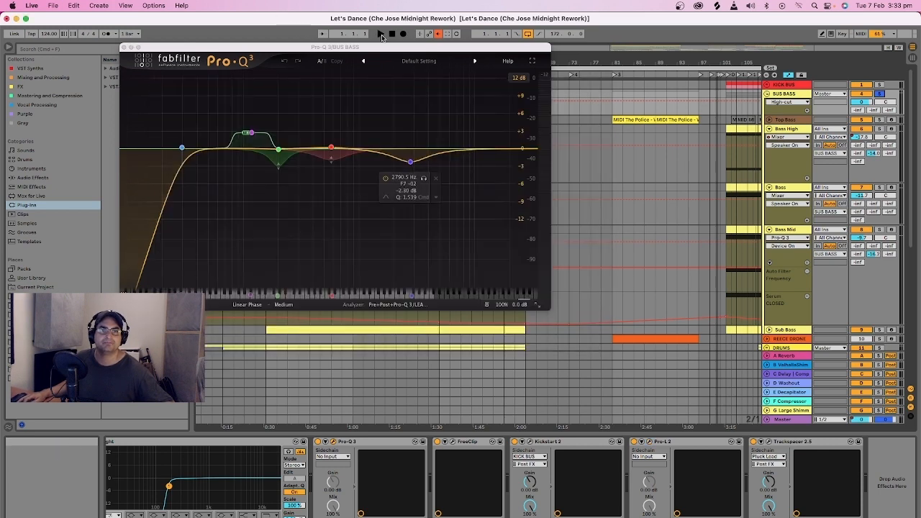
Play the soloed BUS BASS from the start and from locator 1 while watching its Pro-Q 3 analyzer.
left_click(380, 35)
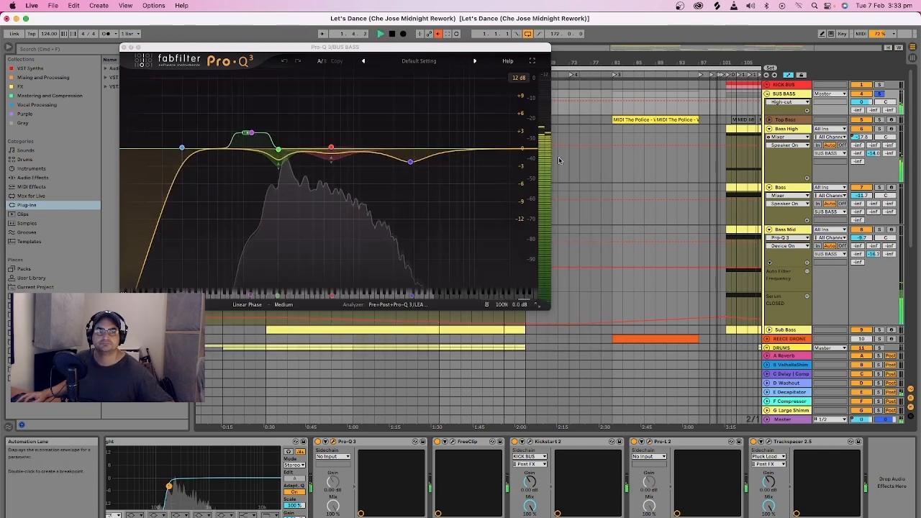
left_click_drag(319, 50, 351, 185)
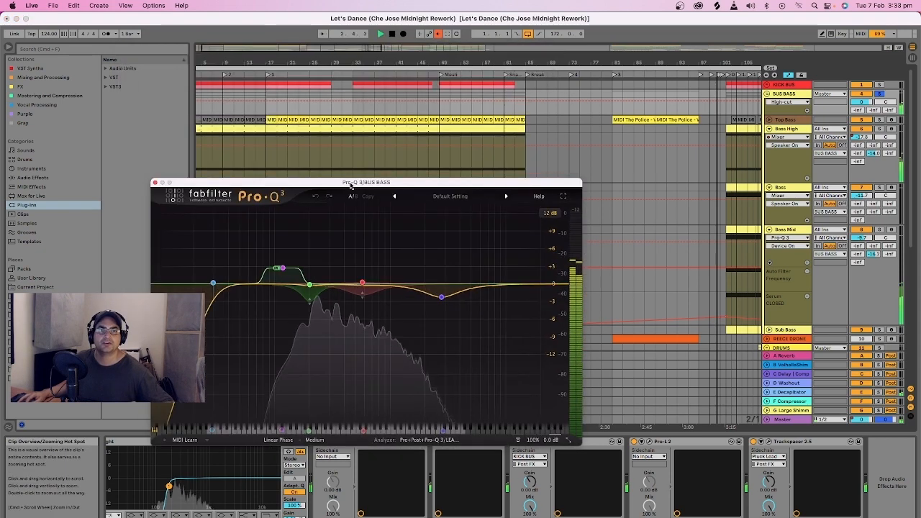
left_click(348, 159)
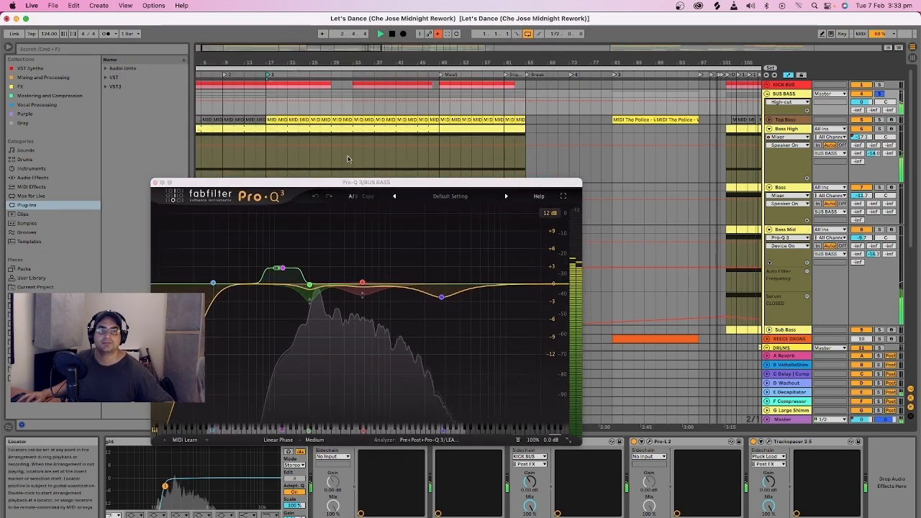
left_click_drag(349, 182, 354, 87)
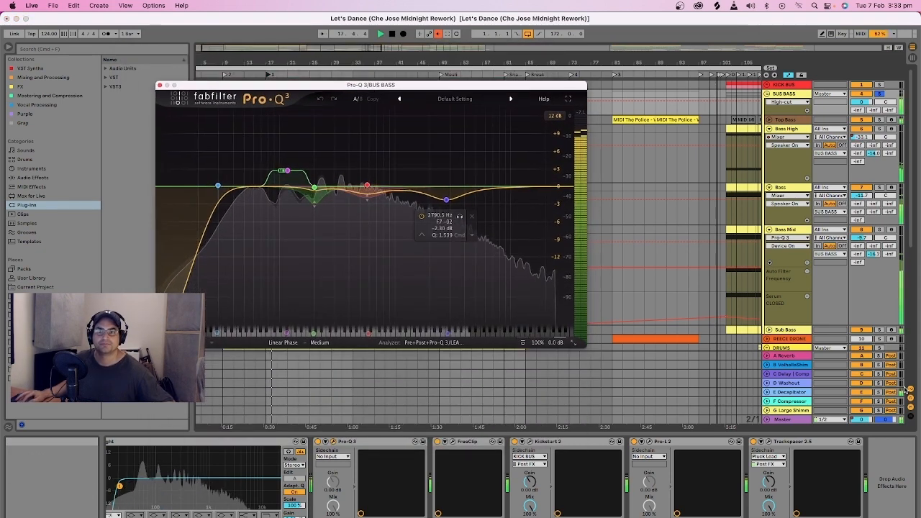
Solo the Sub Bass track during playback and examine how its signal drives the dynamic bands of the BUS BASS Pro-Q 3.
scroll(893, 339, "down", 3)
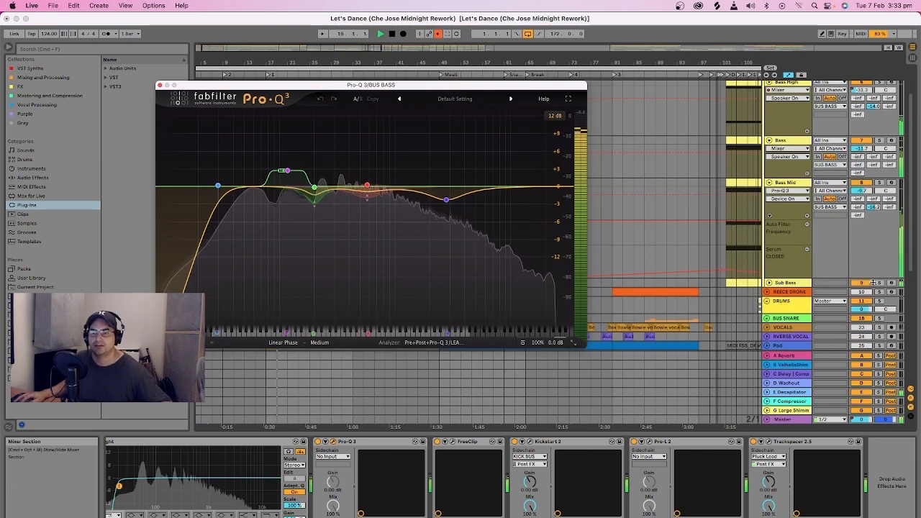
left_click(879, 283)
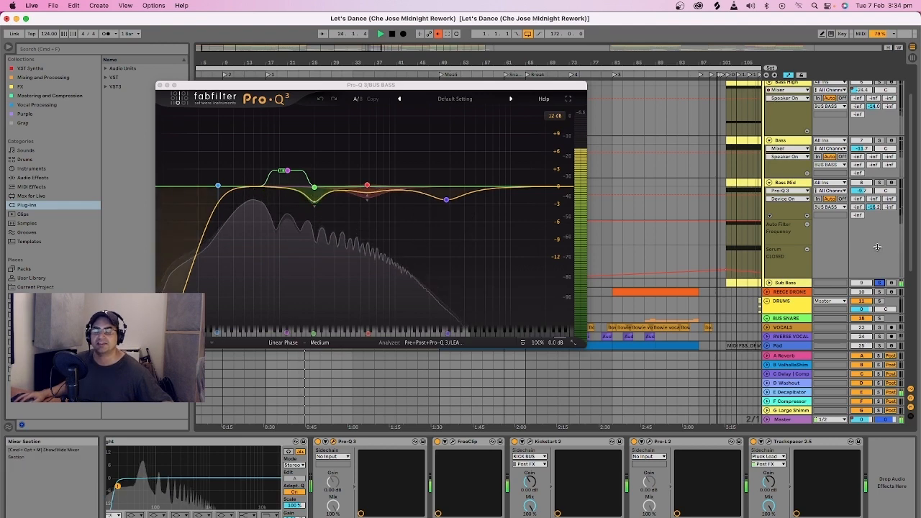
scroll(877, 247, "up", 3)
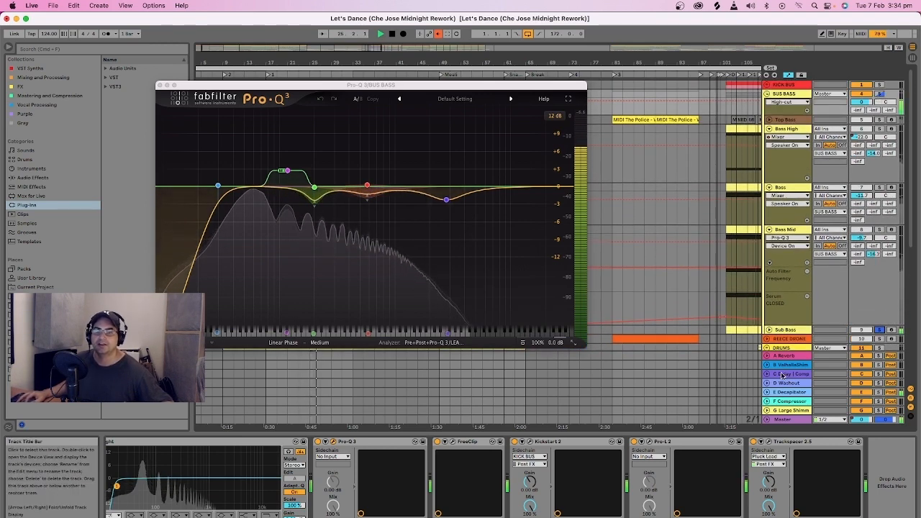
Inspect the Trackspacer 2.5 plug-in on BUS BASS, stop playback, and close the Trackspacer and Pro-Q 3 windows.
left_click(770, 442)
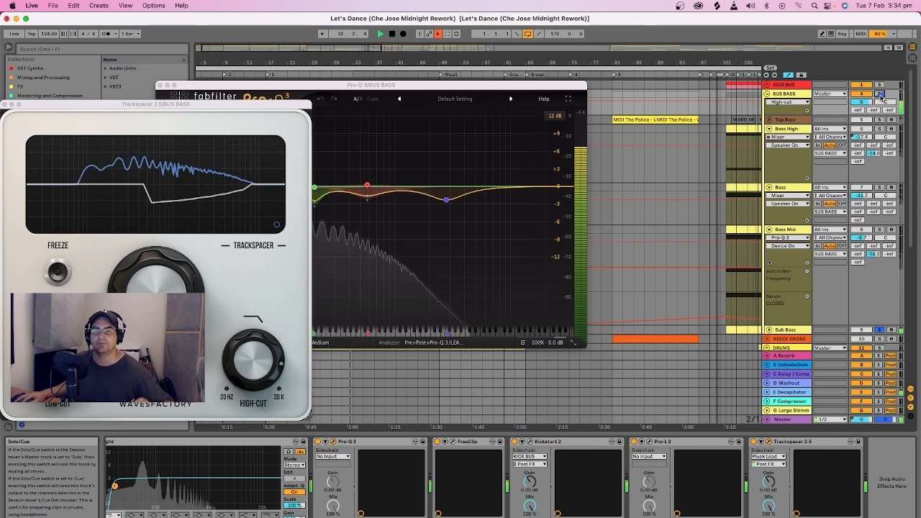
left_click(391, 34)
left_click(4, 104)
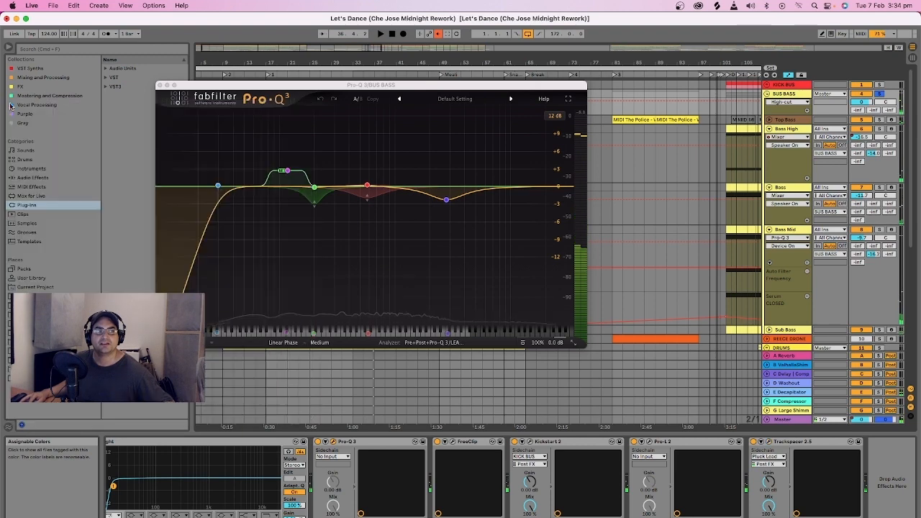
left_click(160, 85)
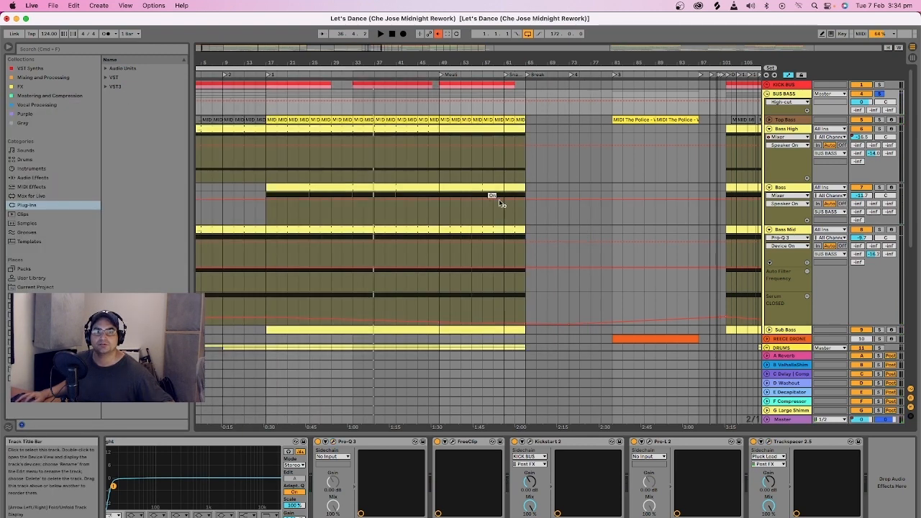
Open the MIDI clips on the Bass and Bass High tracks to examine their notes.
double_click(418, 186)
left_click(405, 130)
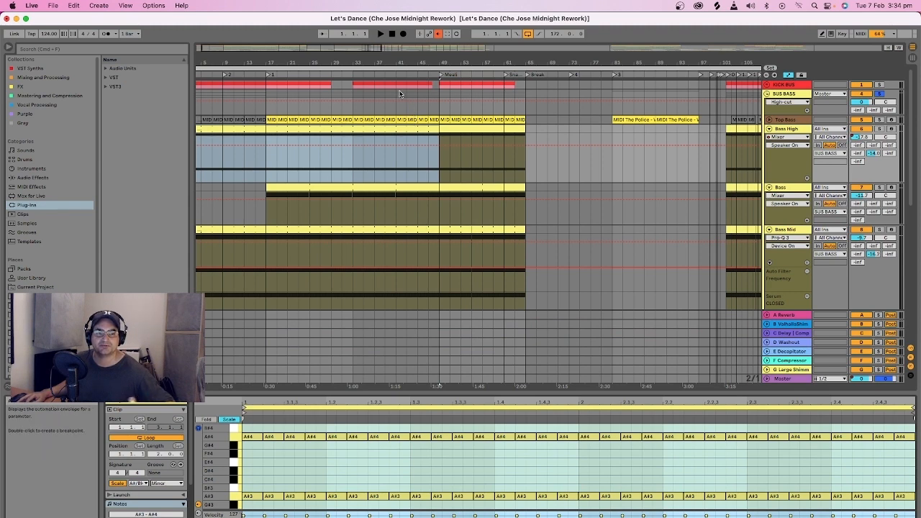
Review the remaining clips and tracks in the bass group, and fold the BUS BASS group.
left_click(408, 117)
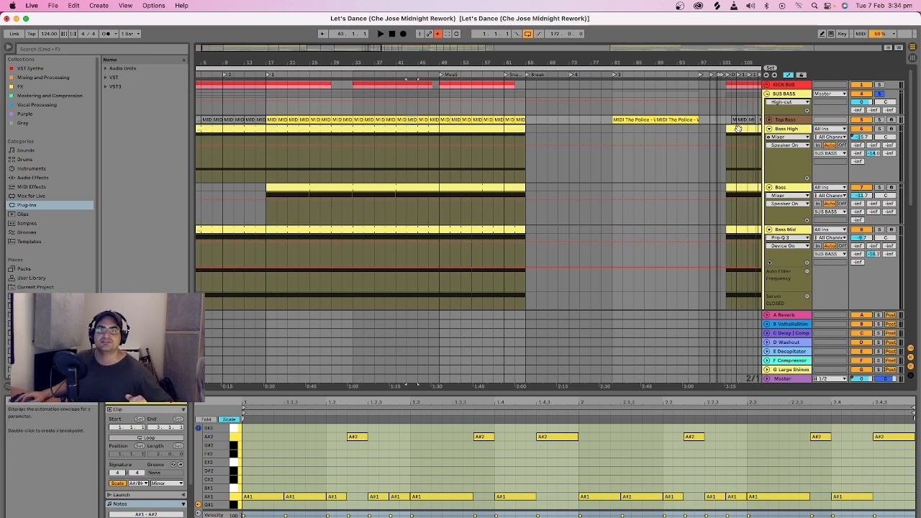
scroll(719, 175, "down", 3)
scroll(719, 175, "down", 3)
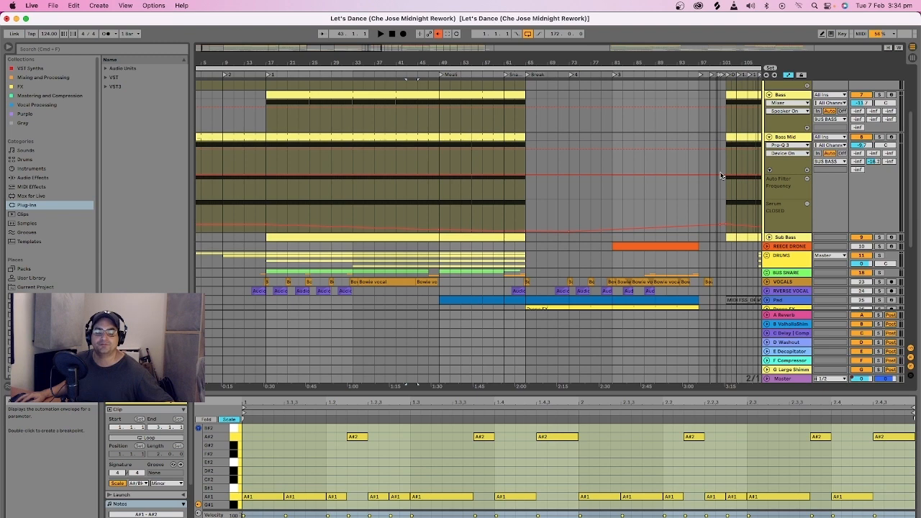
scroll(723, 171, "up", 6)
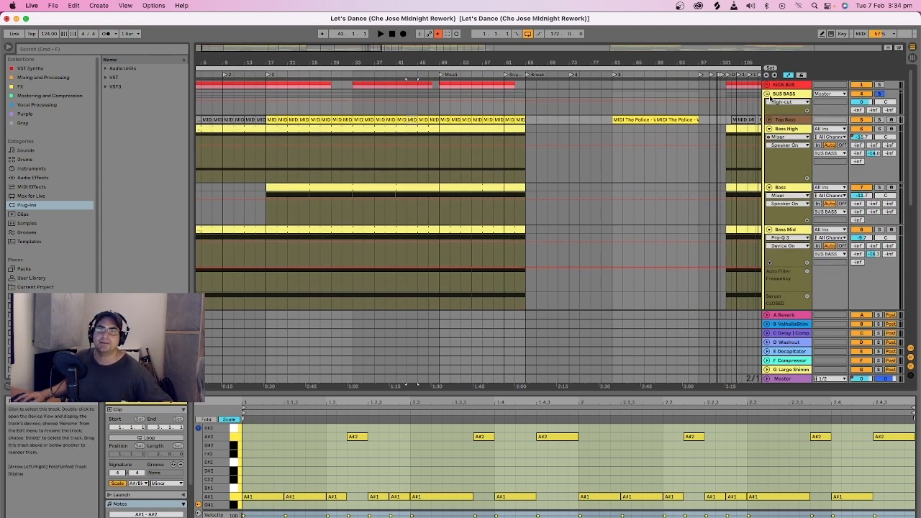
left_click(767, 95, "alt")
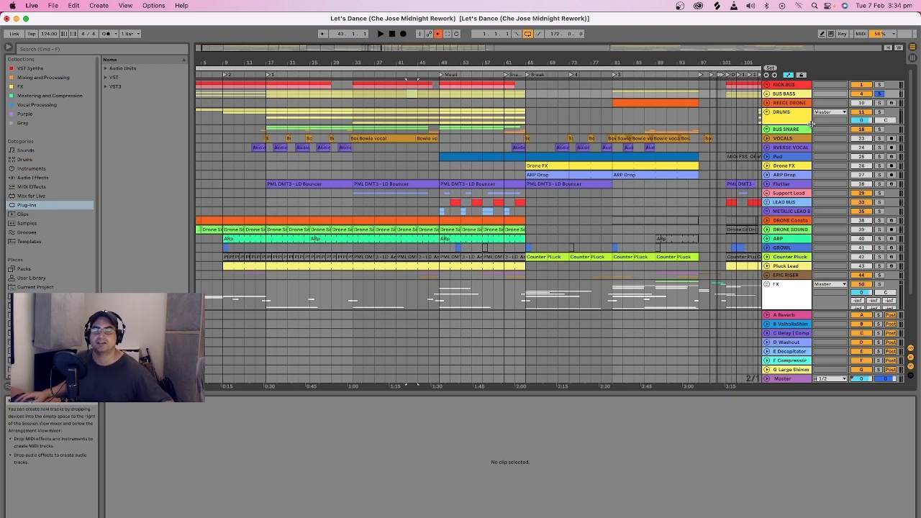
Unfold the DRUMS group and examine its device chain from EQ Eight through the Vocoder.
left_click(830, 119)
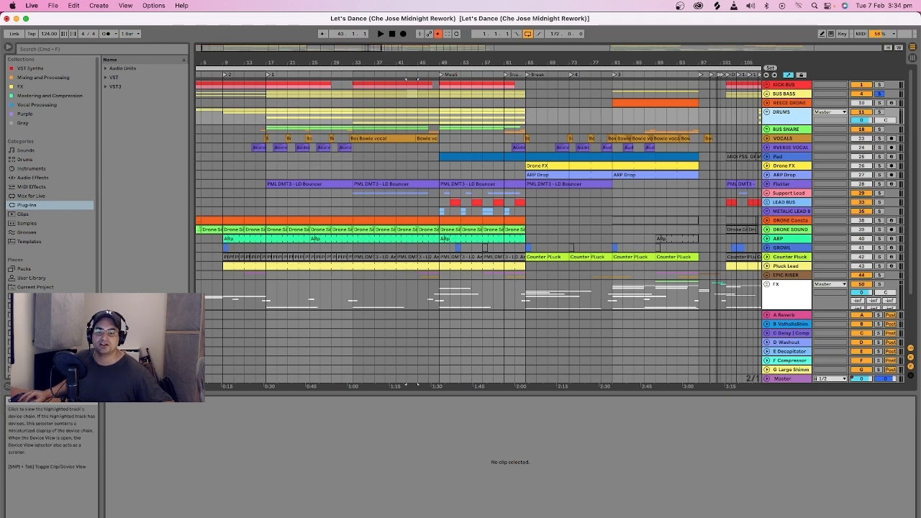
left_click(788, 120)
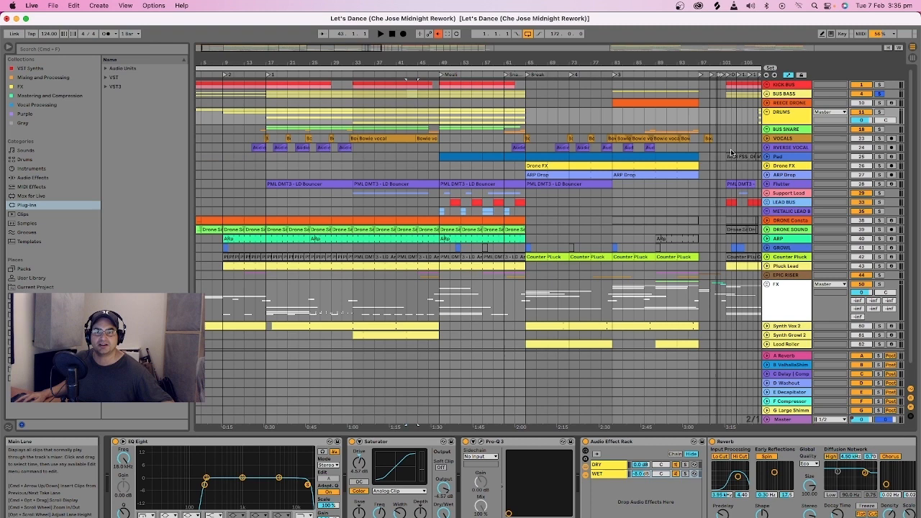
left_click(767, 115)
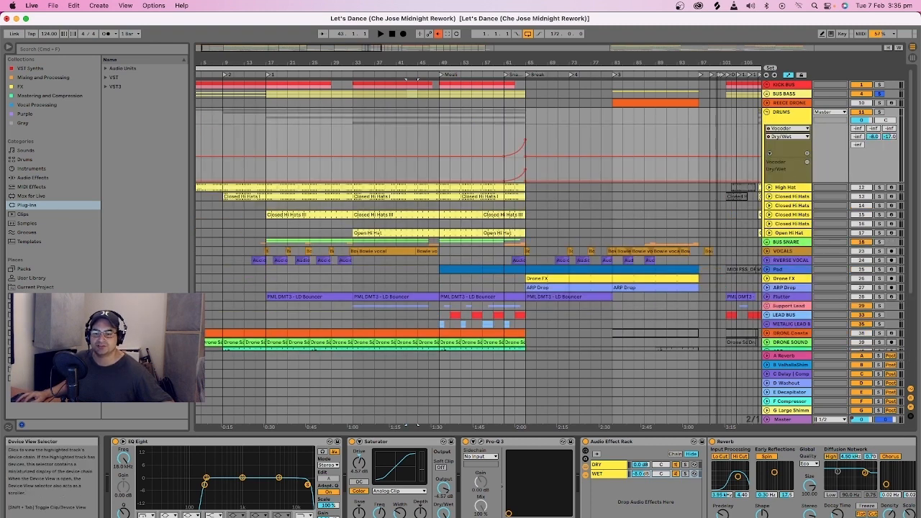
scroll(364, 449, "right", 10)
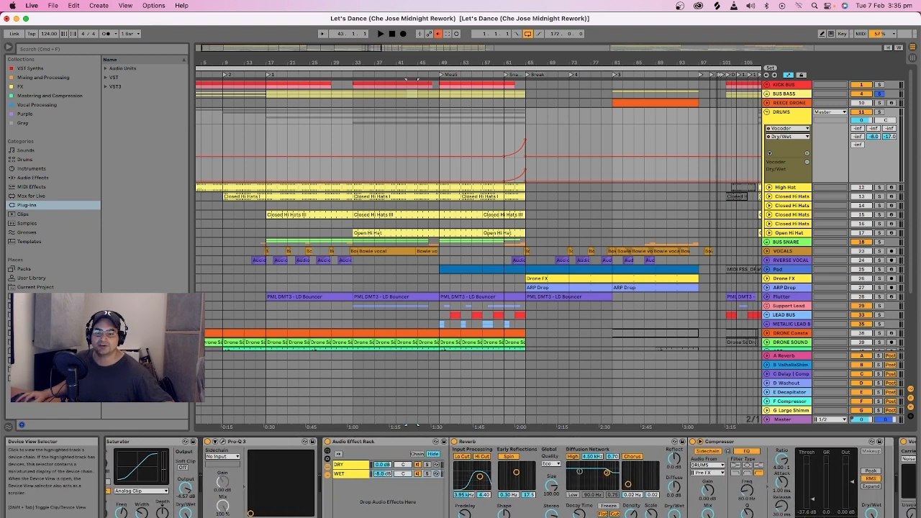
scroll(561, 468, "right", 20)
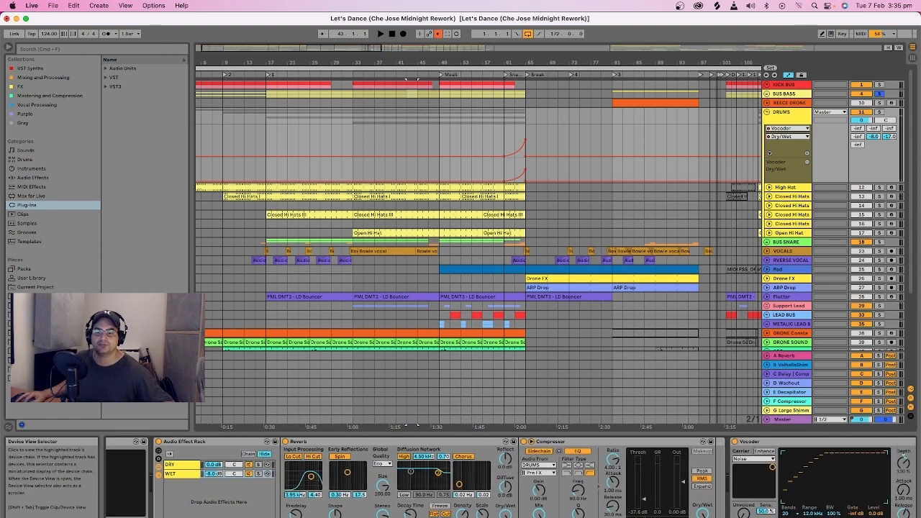
Inspect the API-2500 Stereo compressor on DRUMS and review the remaining devices up to Kickstart 2.
left_click(538, 444)
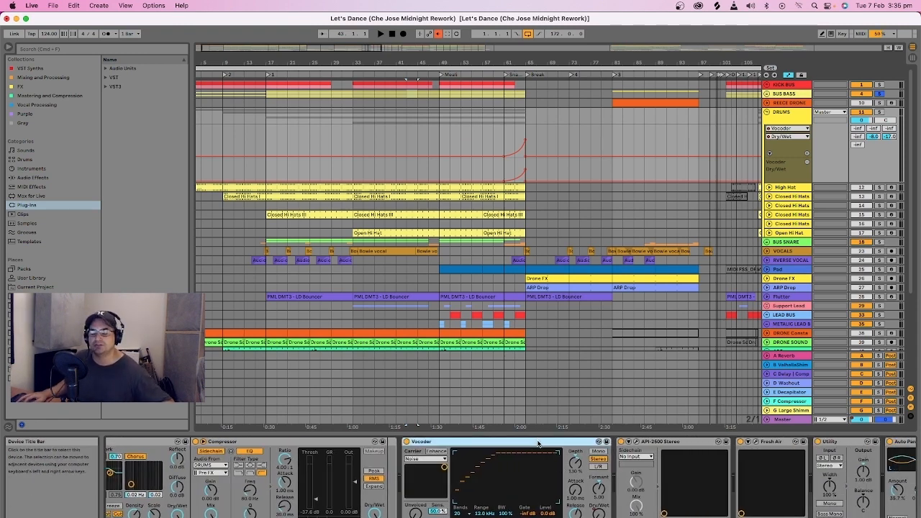
left_click(636, 442)
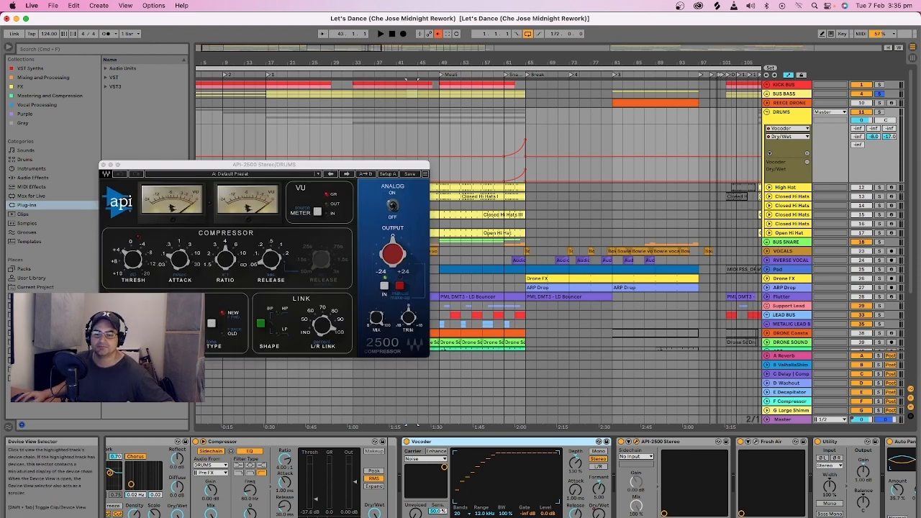
scroll(504, 475, "right", 7)
scroll(504, 475, "right", 2)
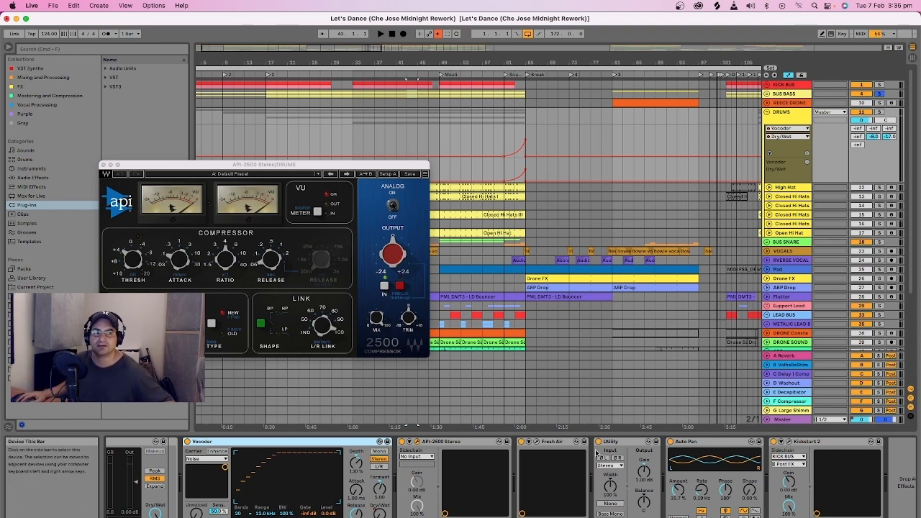
left_click_drag(107, 165, 106, 166)
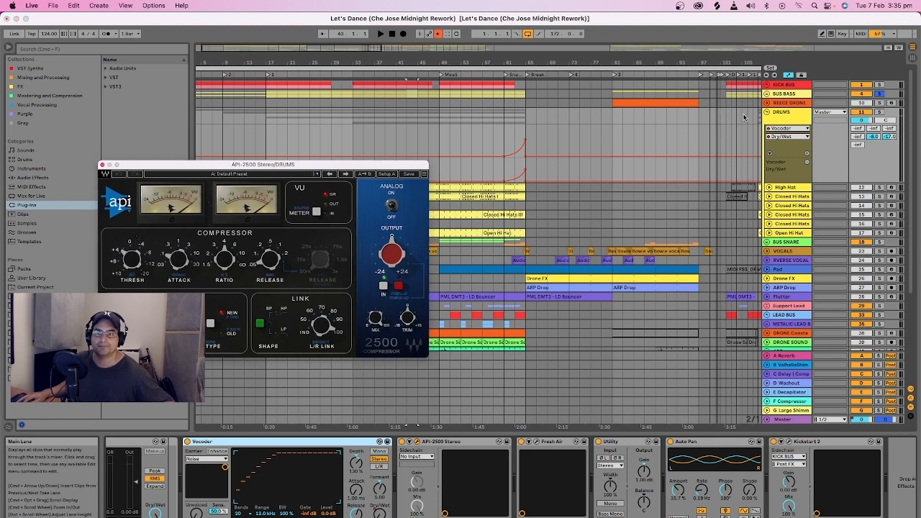
Solo the DRUMS group, play it from the locator at bar 49, and close the API-2500 window.
left_click(879, 112)
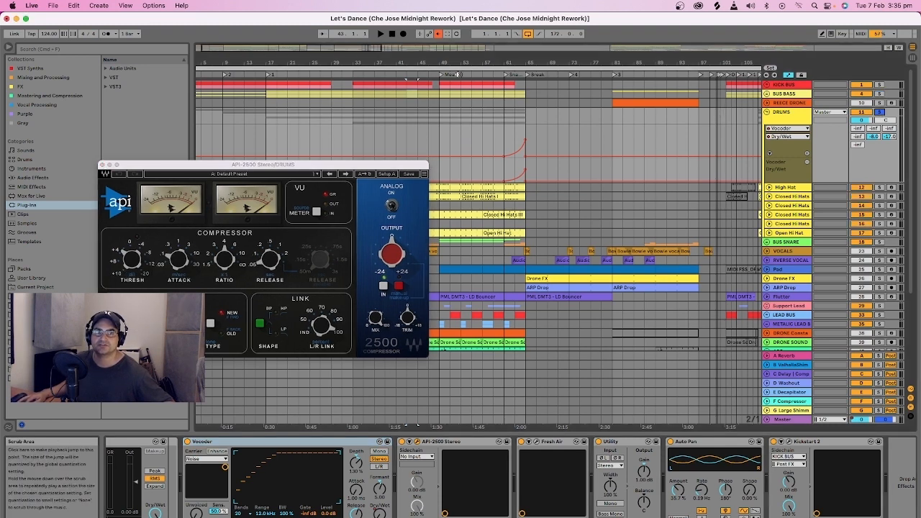
double_click(453, 74)
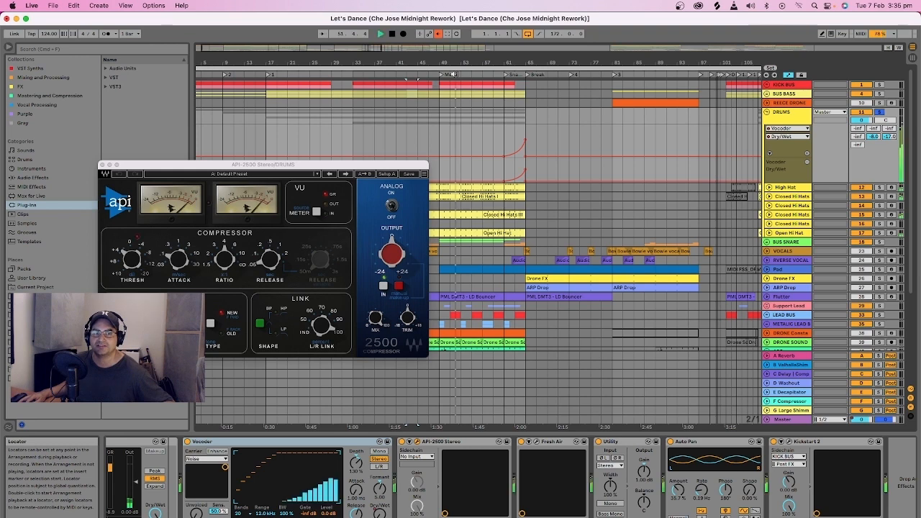
left_click(102, 165)
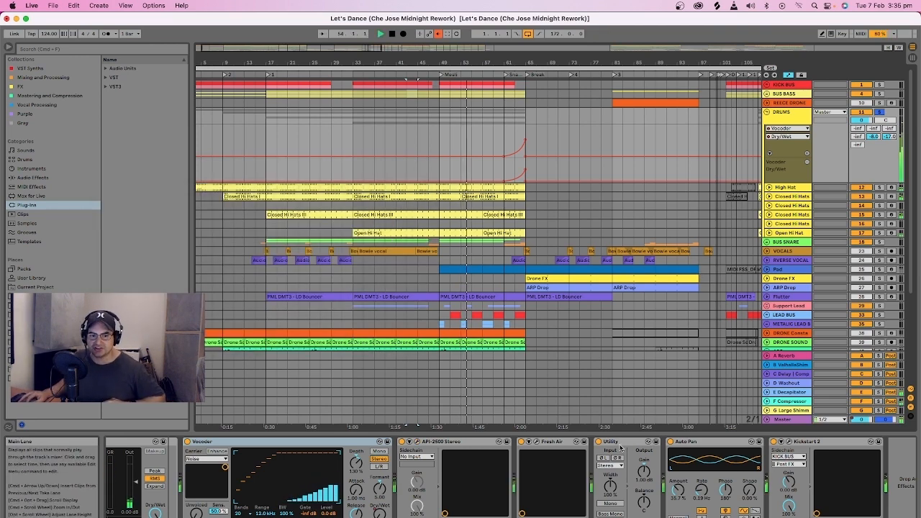
Examine the Kickstart 2 sidechain curve on DRUMS with KICK BUS also soloed, stop playback, and close the plug-in window.
left_click(789, 442)
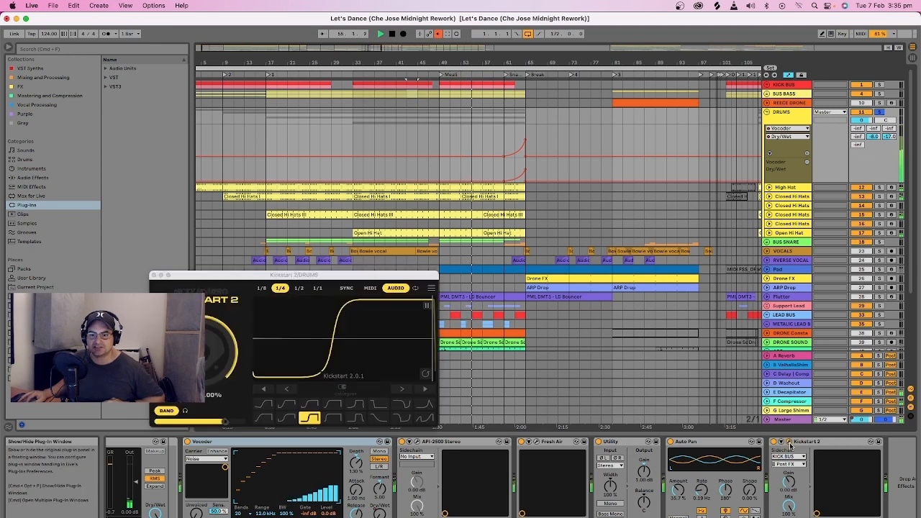
left_click(790, 441)
left_click(789, 441)
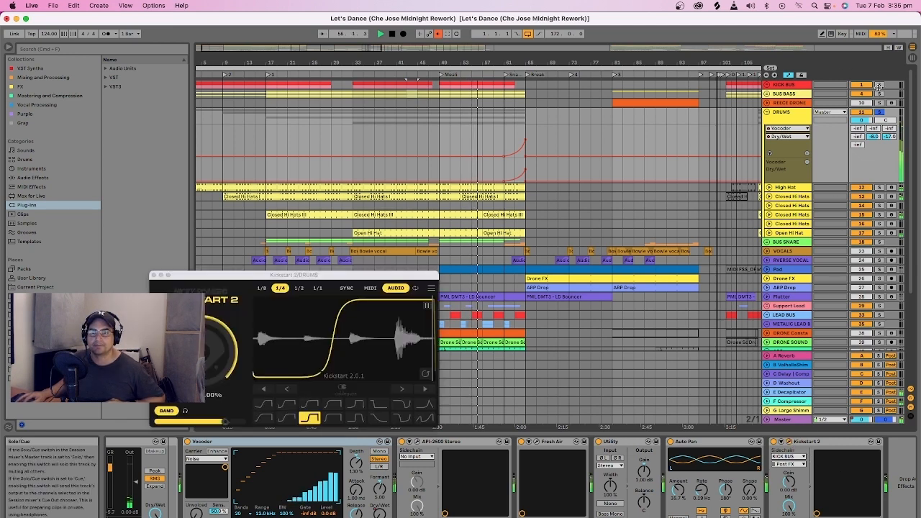
left_click(880, 86, "super")
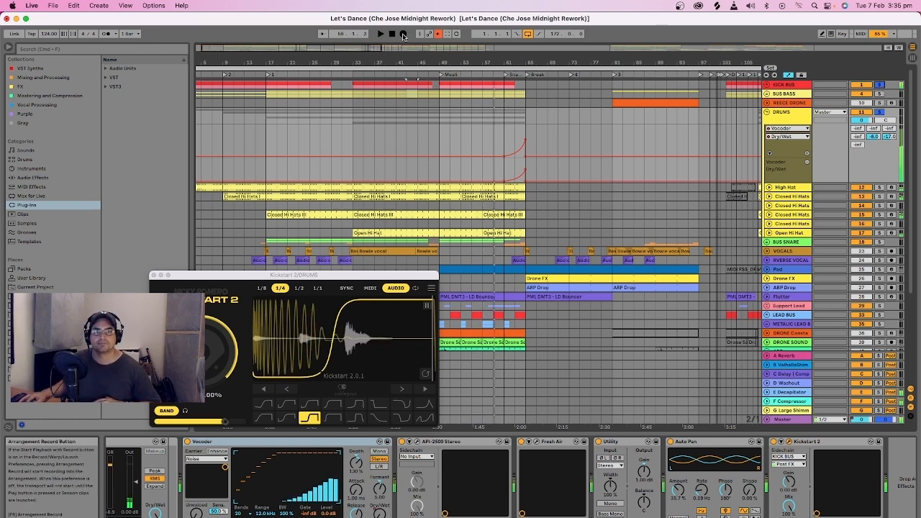
left_click(153, 276)
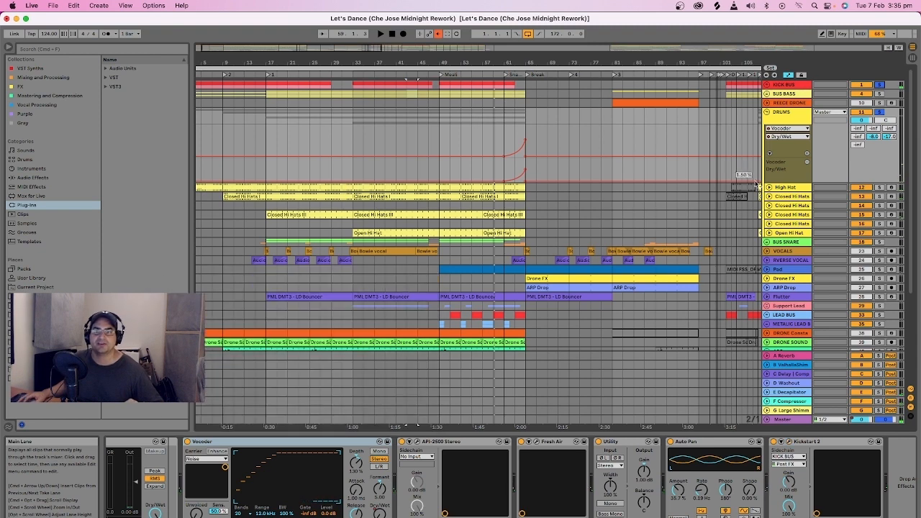
Fold the DRUMS group and display the Flutter track's device chain.
key("Left")
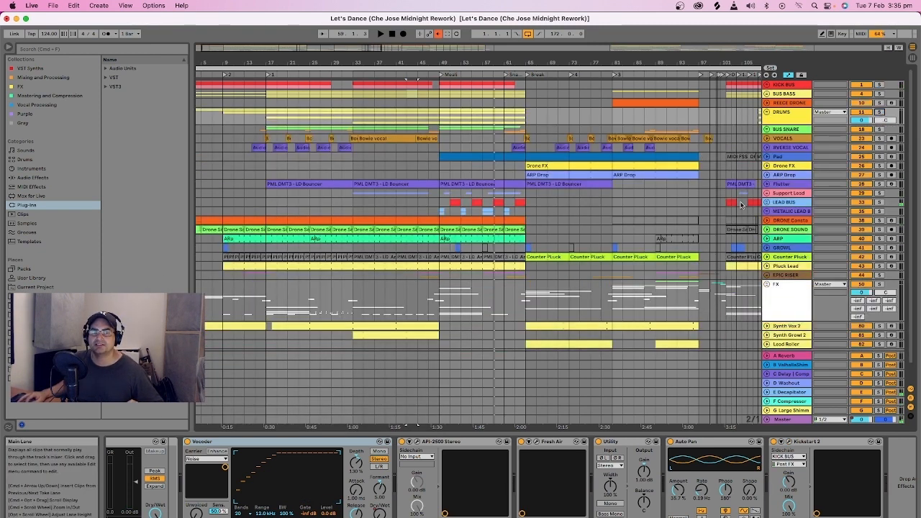
left_click(796, 175)
left_click(794, 186)
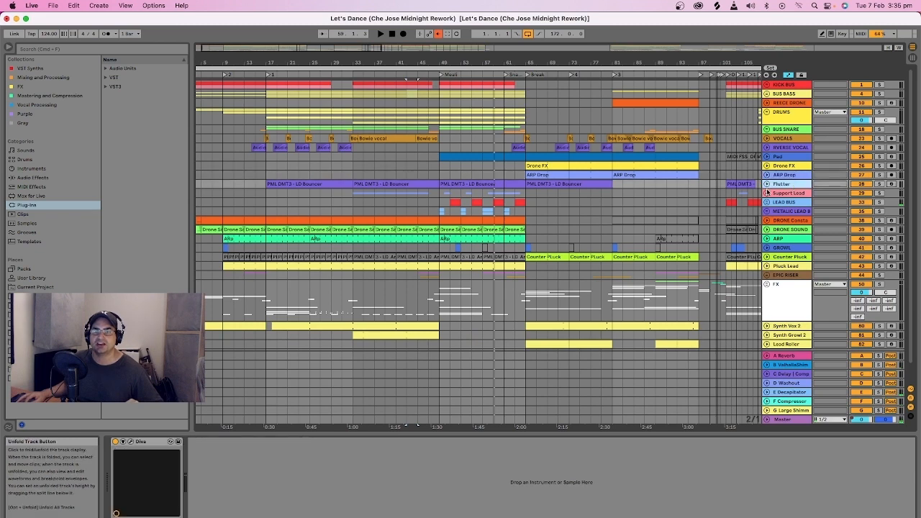
left_click(766, 185)
left_click(767, 184)
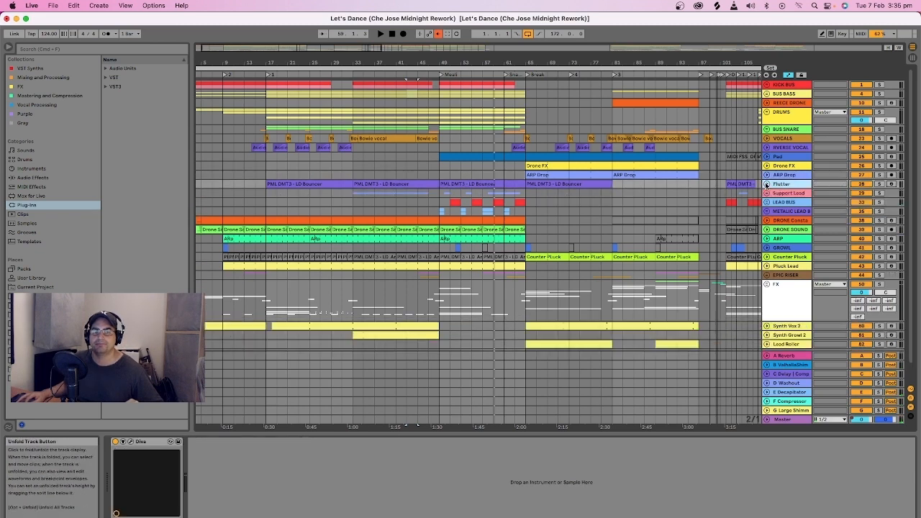
Unfold the Support Lead group and delete its New Synth lay track directly above Synth Rapid.
left_click(769, 194)
left_click(768, 194)
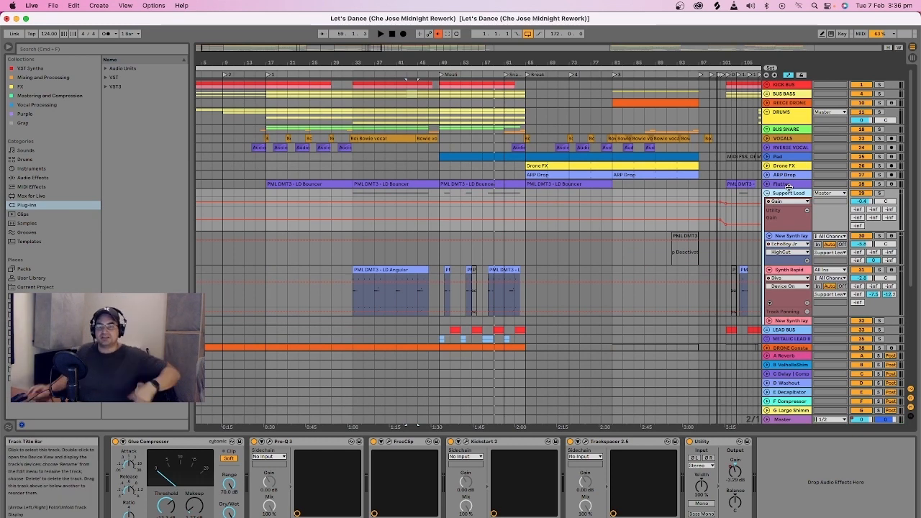
scroll(794, 210, "down", 3)
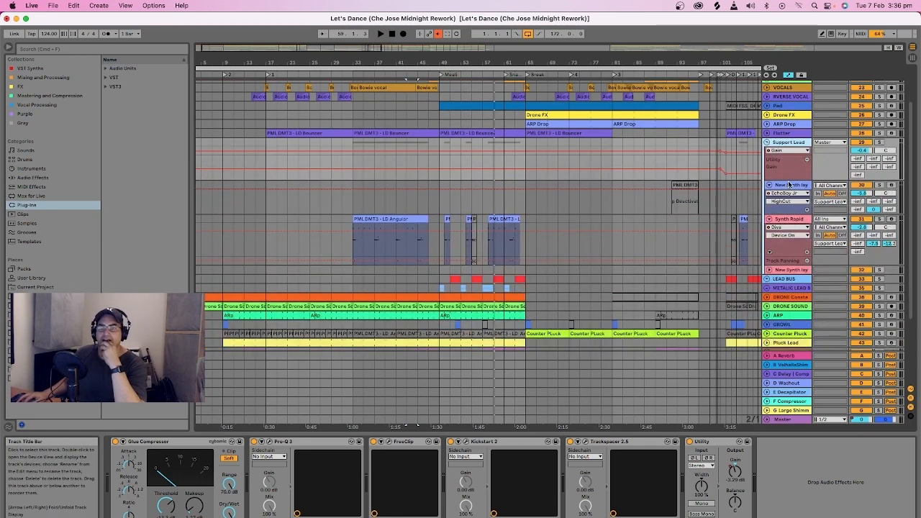
left_click(789, 185)
left_click_drag(636, 59, 712, 50)
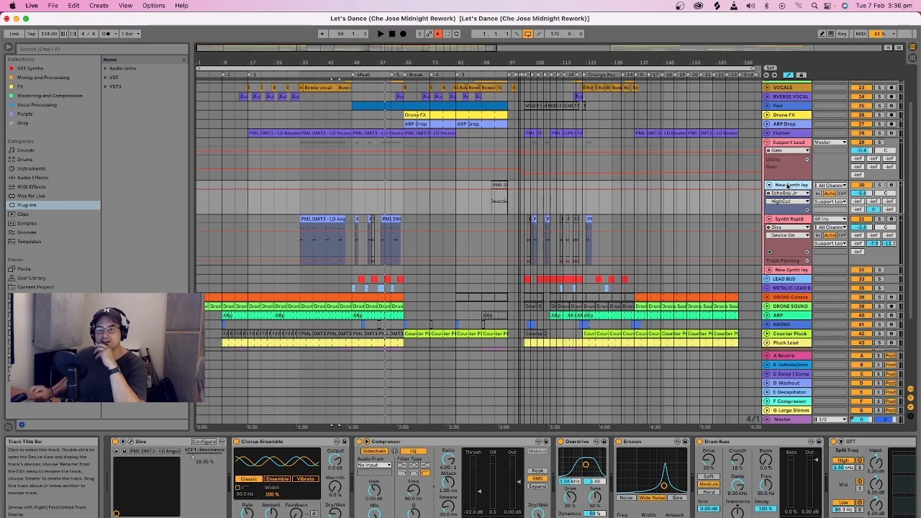
key("Delete")
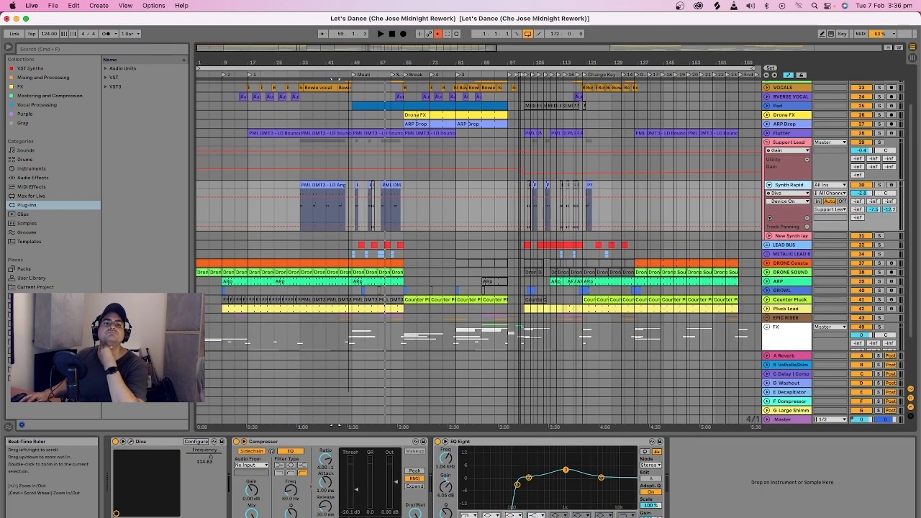
Solo the Synth Rapid track and play it from the start of its first clip at bar 33.
left_click_drag(360, 62, 407, 63)
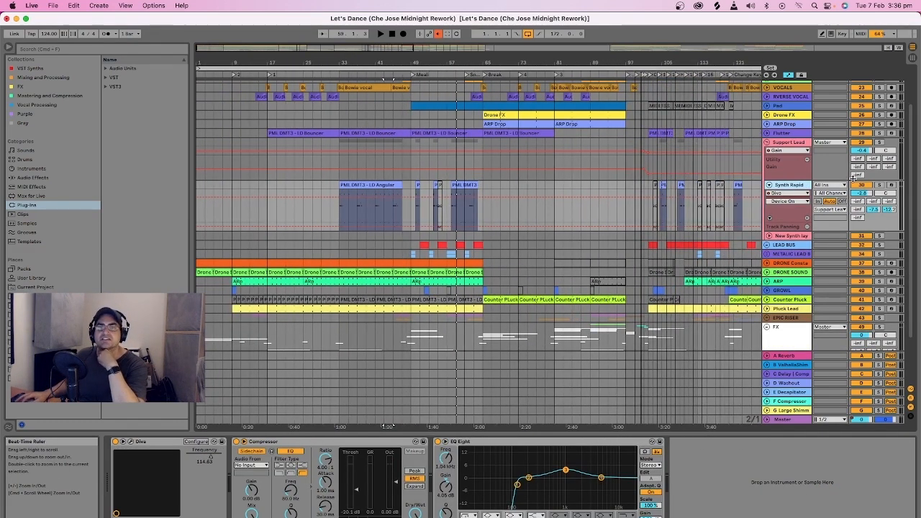
left_click(878, 185)
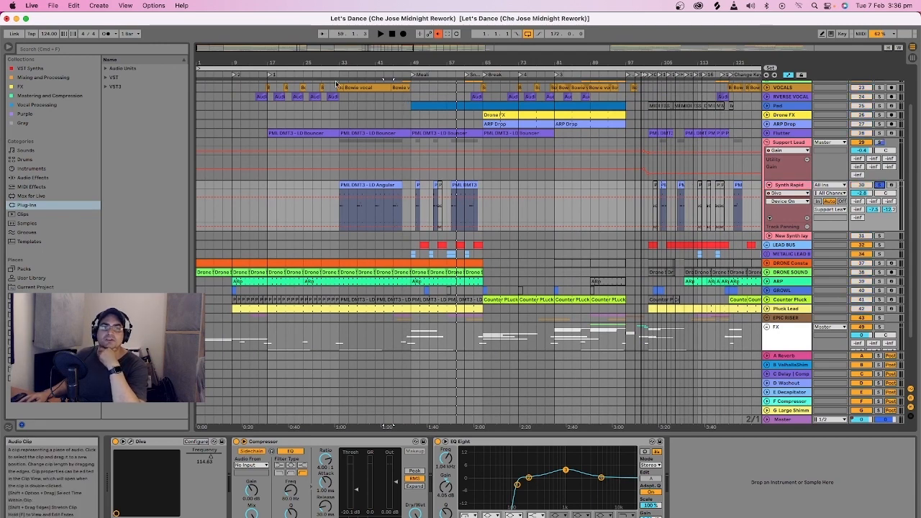
left_click_drag(335, 62, 336, 75)
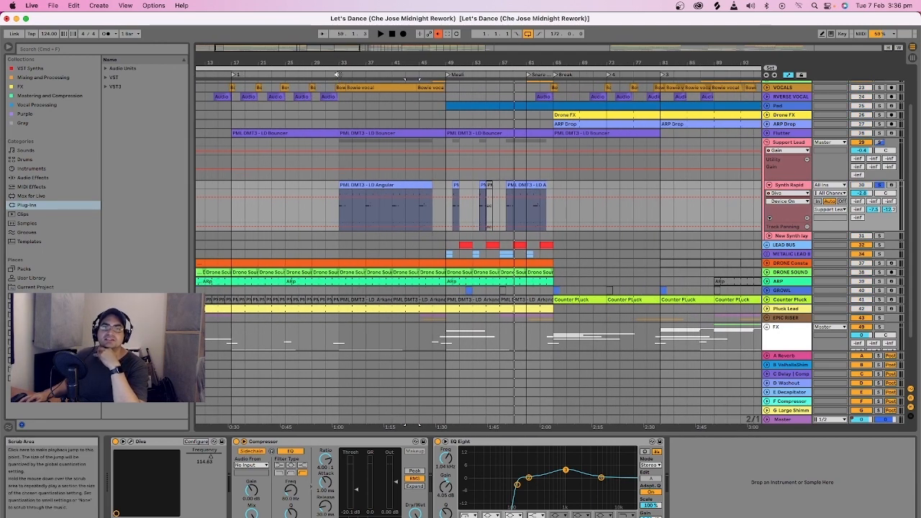
left_click(336, 75)
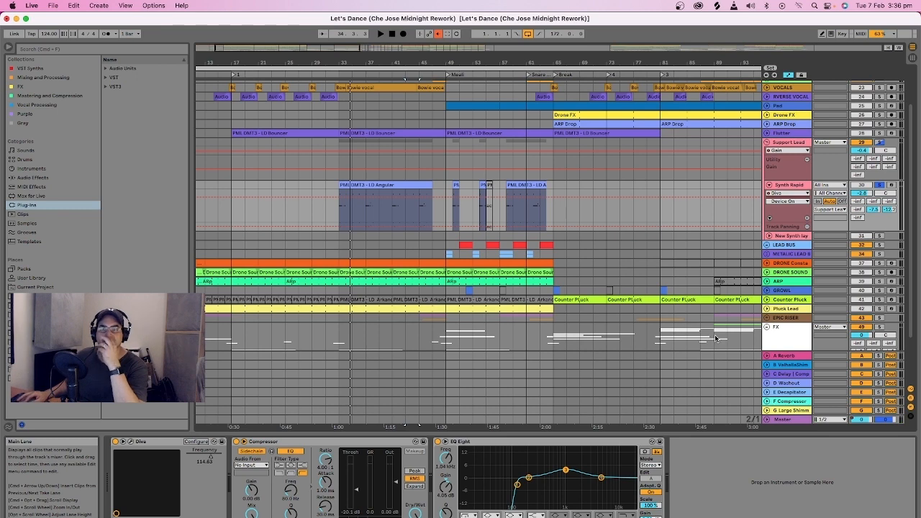
Inspect the dynamic cut band in the Support Lead group's Pro-Q 3 and close the plug-in window.
left_click(792, 142)
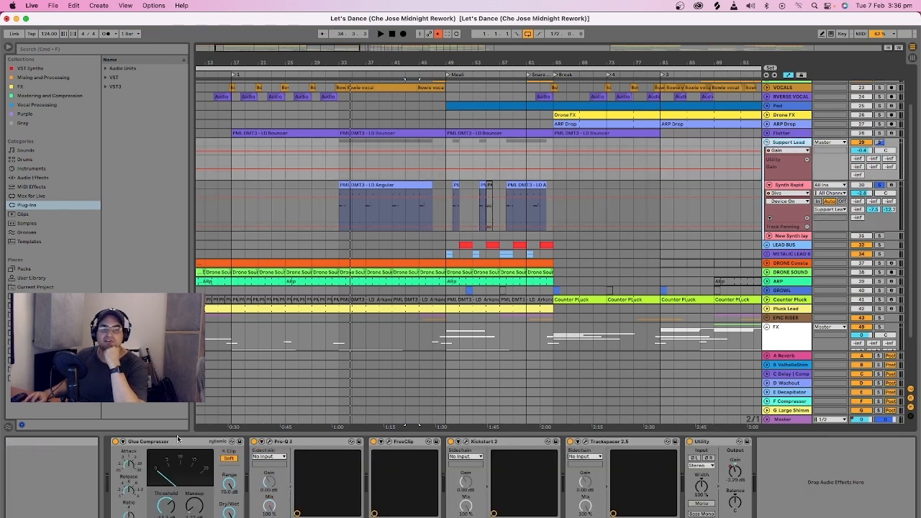
left_click(269, 441)
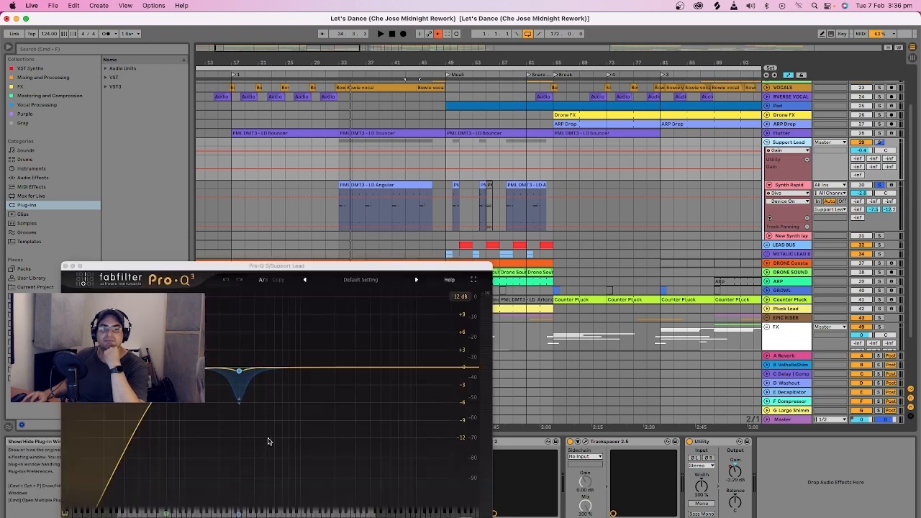
mouse_move(245, 390)
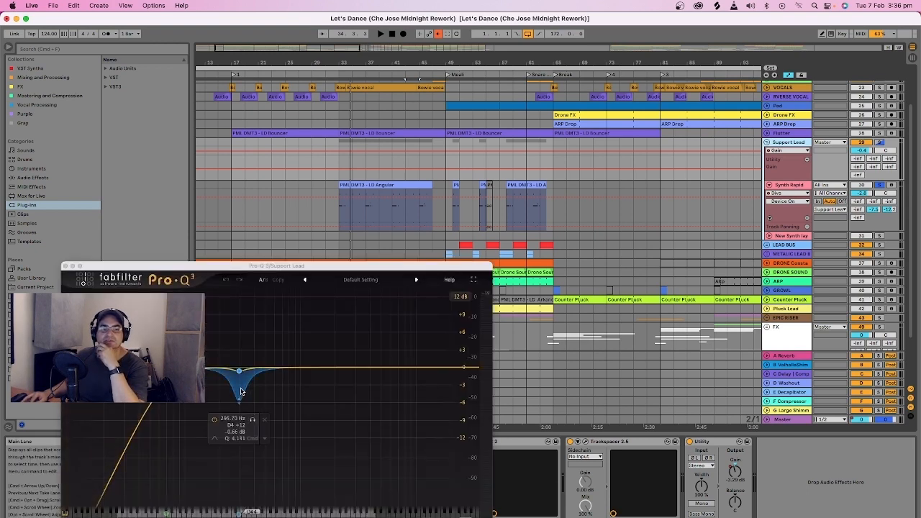
left_click(65, 267)
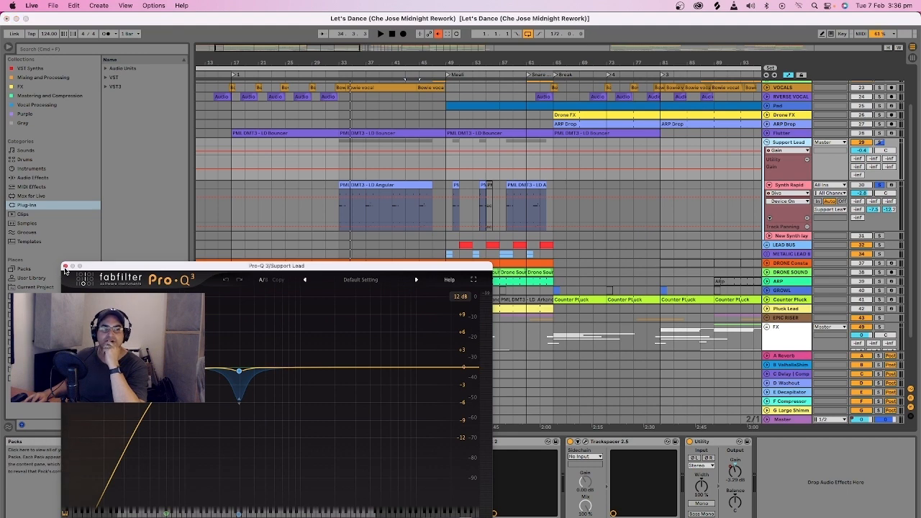
Inspect the Support Lead group's FreeClip, Kickstart 2 and Trackspacer 2.5 plug-in windows, closing each one after viewing.
left_click(65, 267)
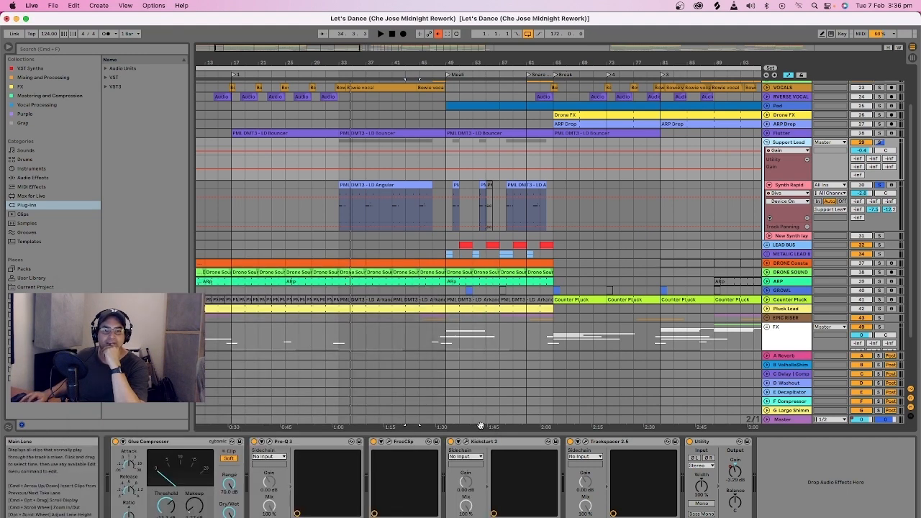
left_click(390, 442)
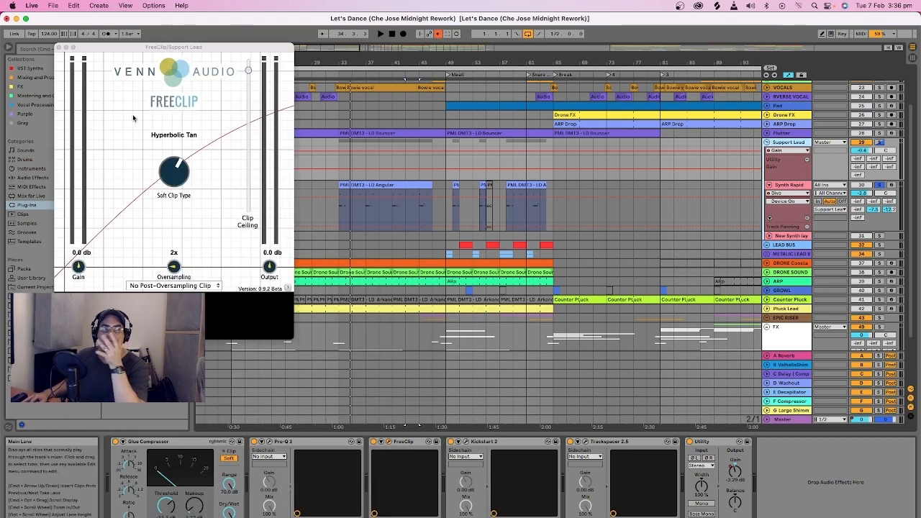
left_click(59, 48)
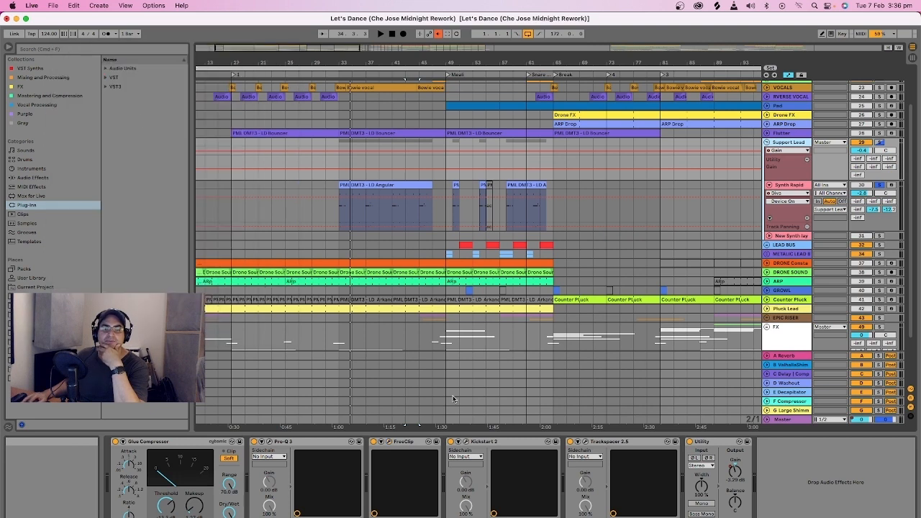
left_click(480, 442)
left_click(466, 441)
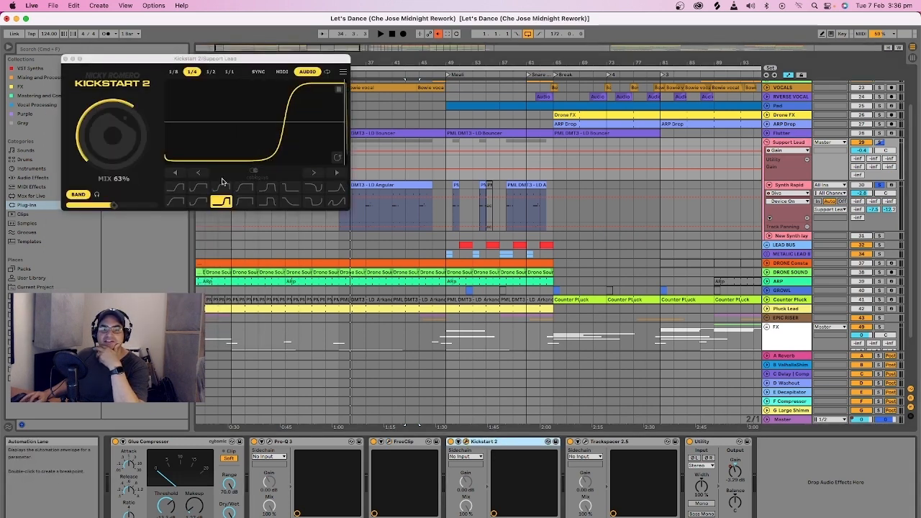
left_click(66, 59)
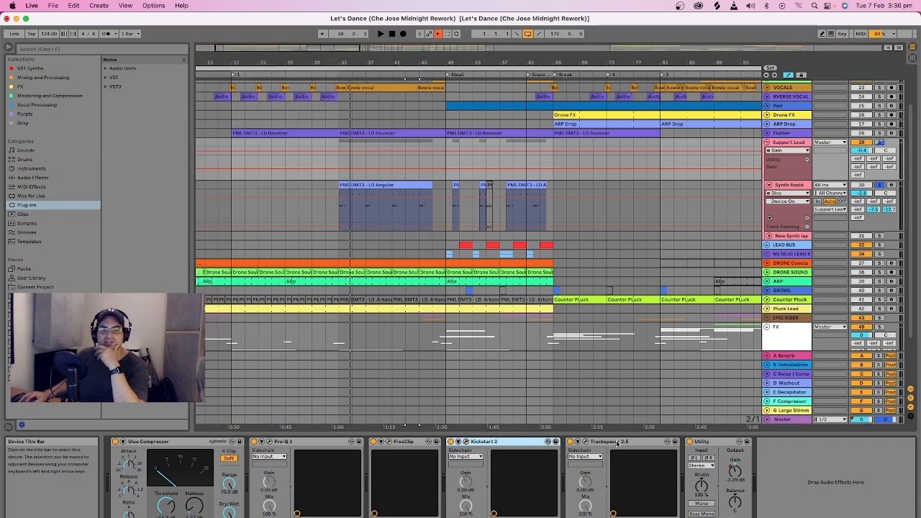
left_click(582, 442)
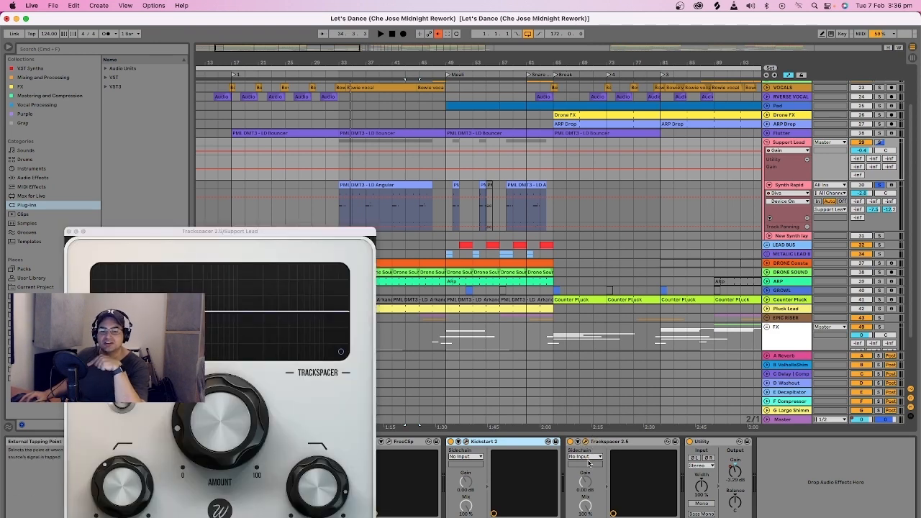
left_click(68, 232)
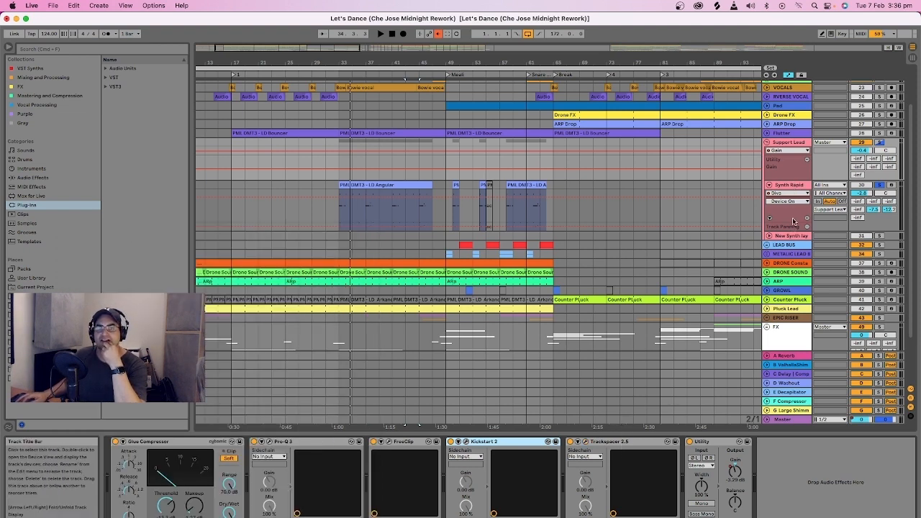
Display the Synth Rapid track's device chain with Diva, Compressor and EQ Eight.
left_click(791, 185)
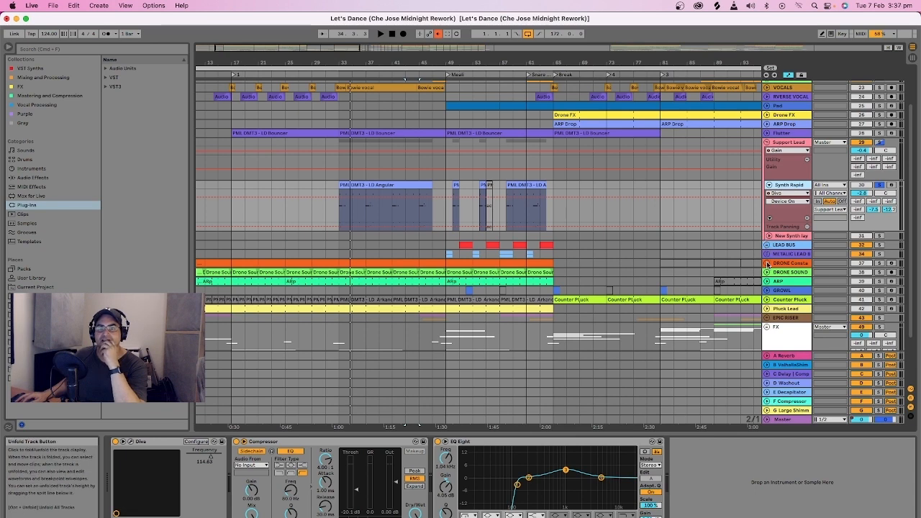
left_click(767, 263)
left_click(767, 263)
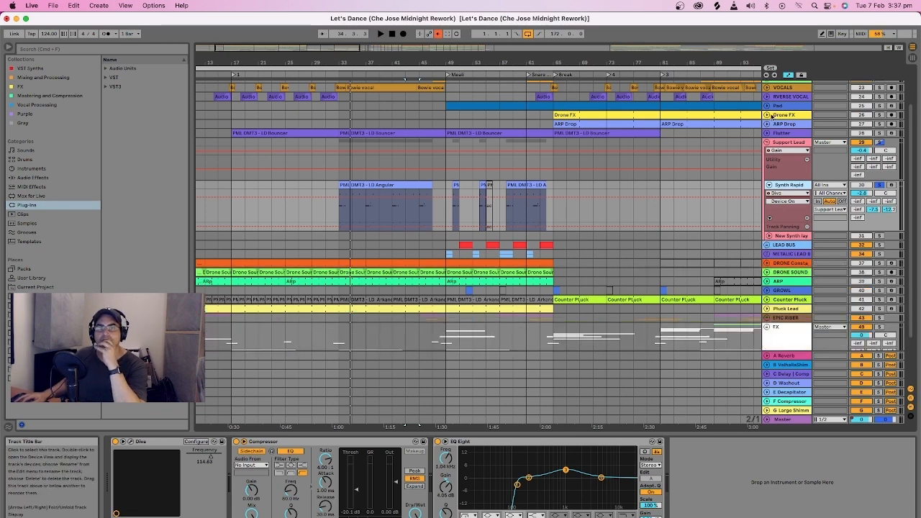
left_click(767, 142)
left_click(767, 142)
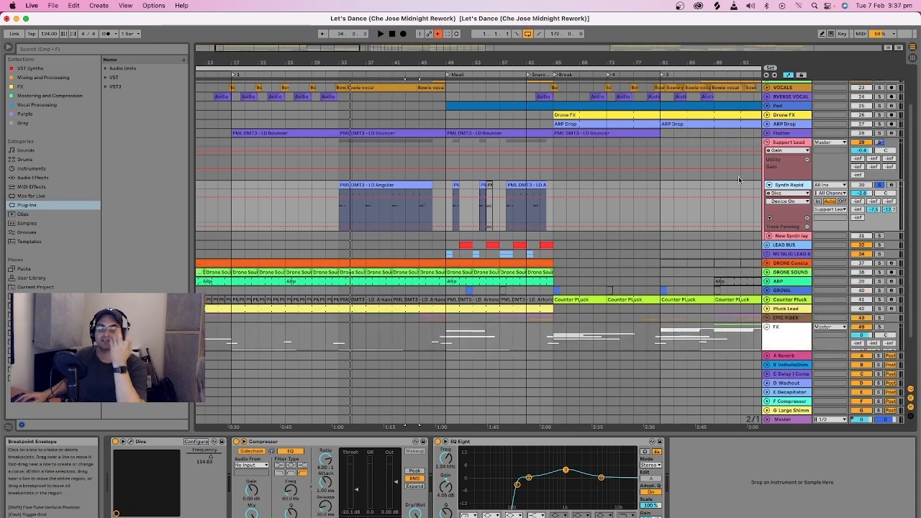
scroll(756, 226, "down", 1)
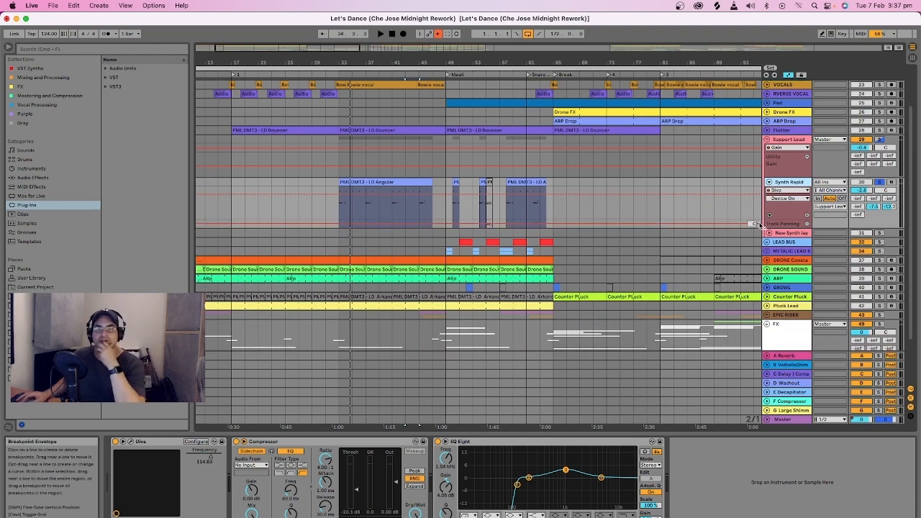
Set the arrangement loop to the 16 bars from bar 49 to bar 65.
left_click(202, 70)
left_click_drag(201, 70, 446, 82)
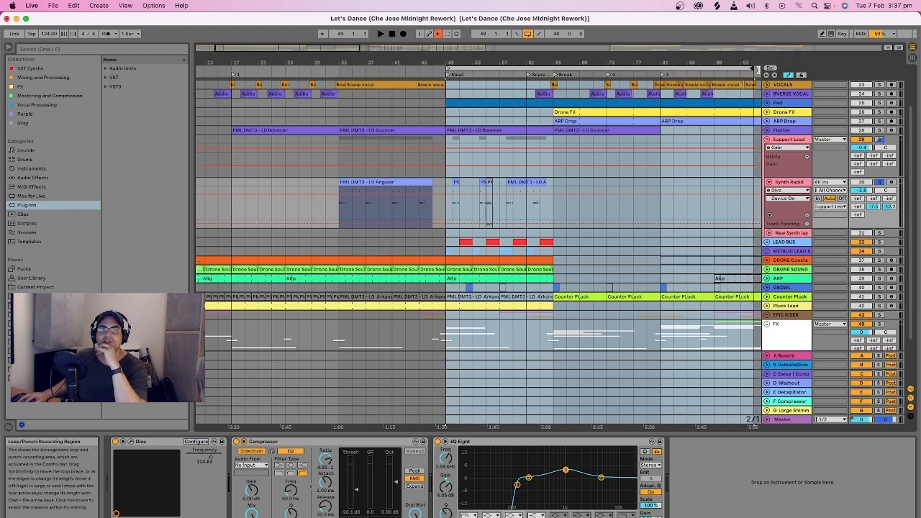
left_click_drag(759, 70, 553, 70)
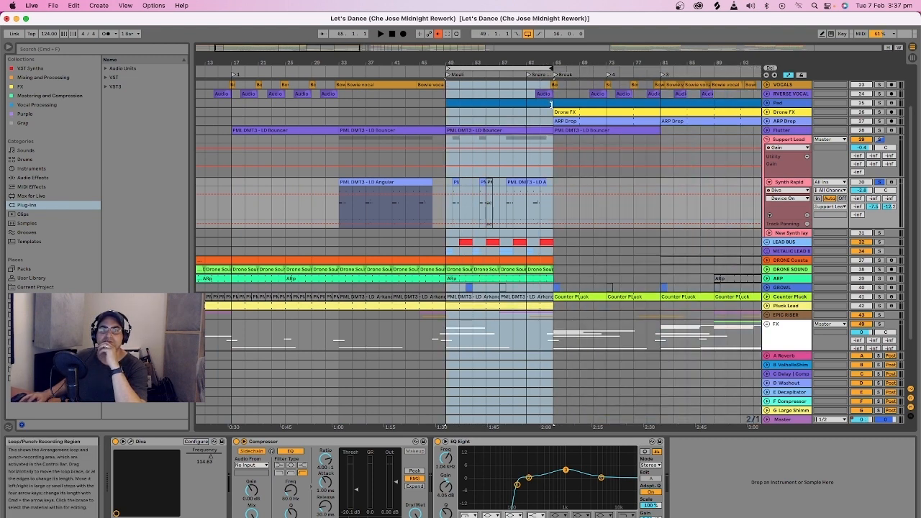
Fold the Support Lead group, unfold the LEAD BUS group and display its device chain.
left_click(767, 141)
left_click(767, 148)
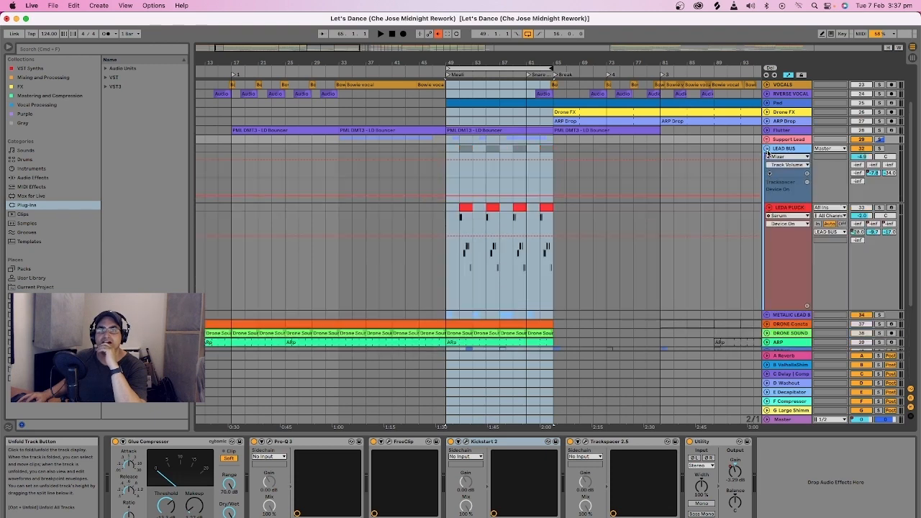
left_click(789, 174)
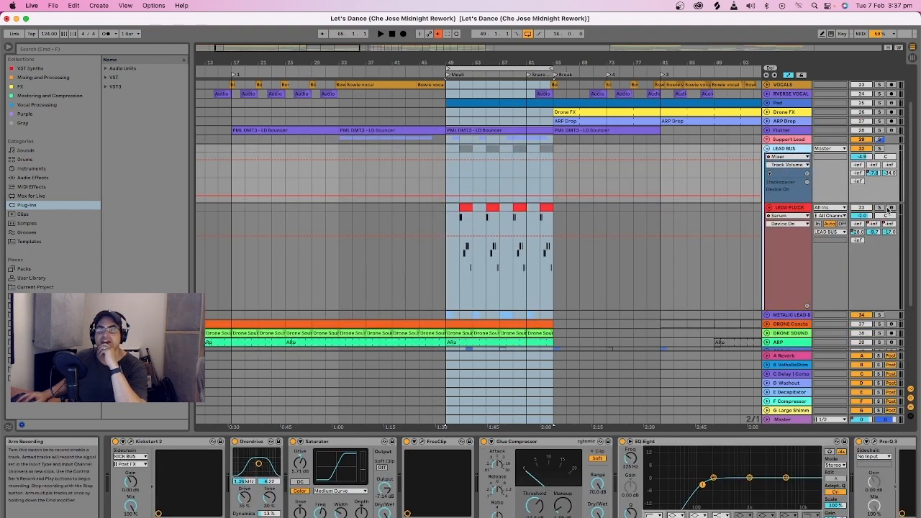
Solo the LEDA PLUCK track and play it from the start of the loop at bar 49.
left_click(872, 207)
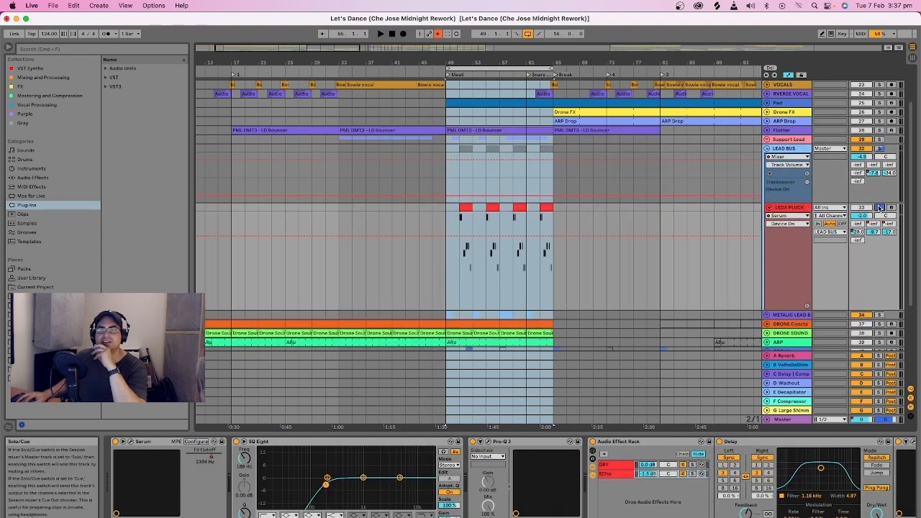
double_click(456, 73)
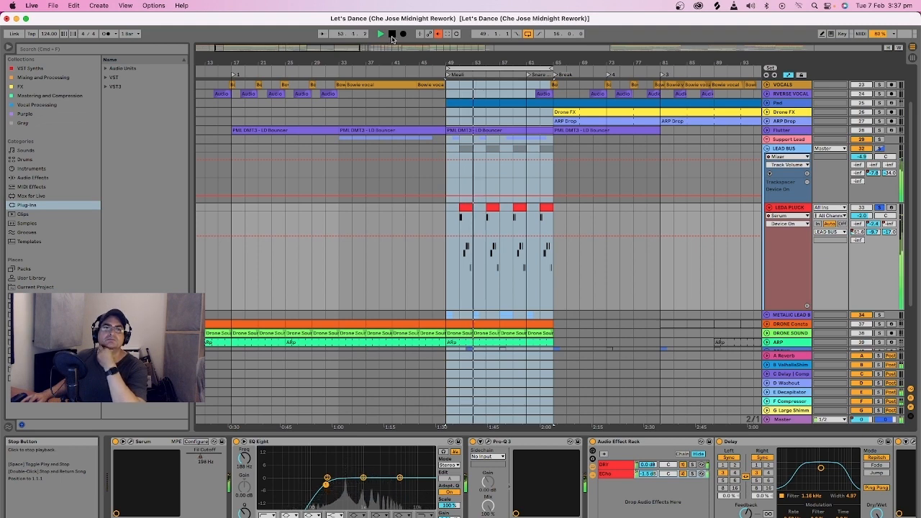
Inspect the LEDA PLUCK track's Serum patch and its first Pro-Q 3, closing both plug-in windows.
left_click(133, 443)
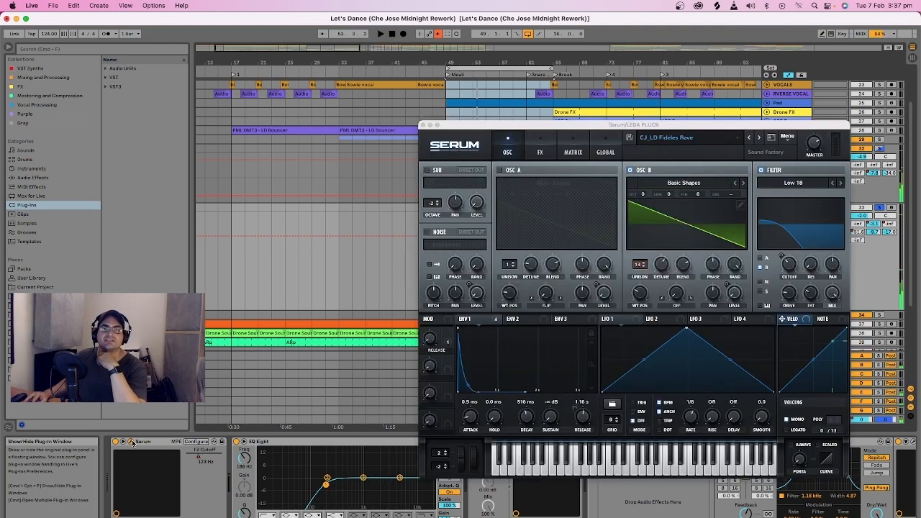
left_click(133, 442)
left_click(132, 442)
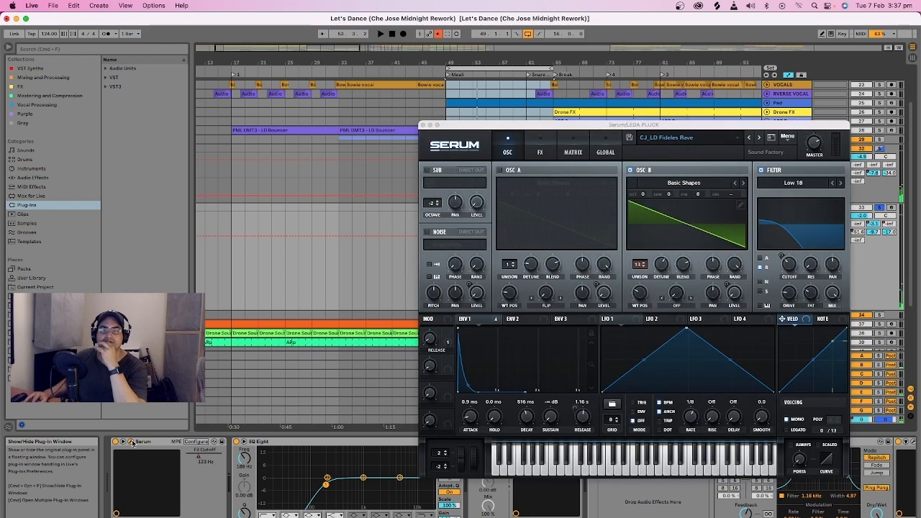
left_click(132, 442)
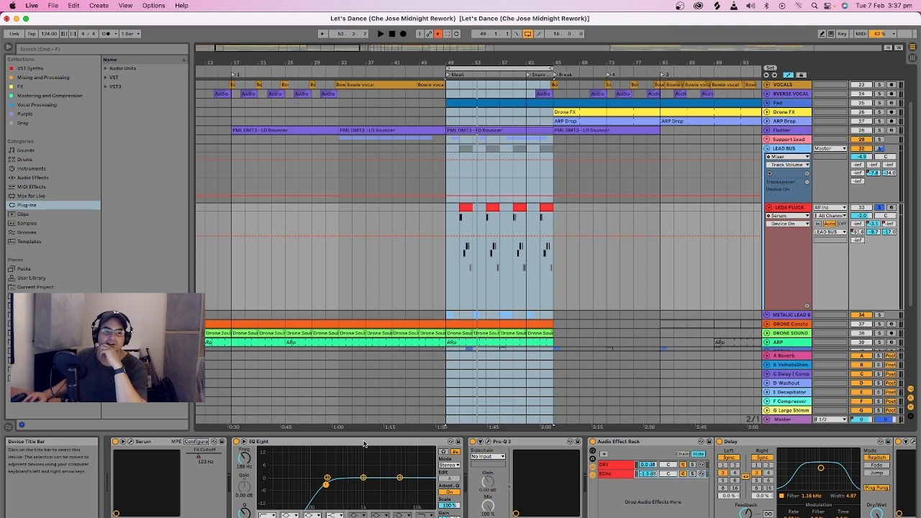
left_click(489, 442)
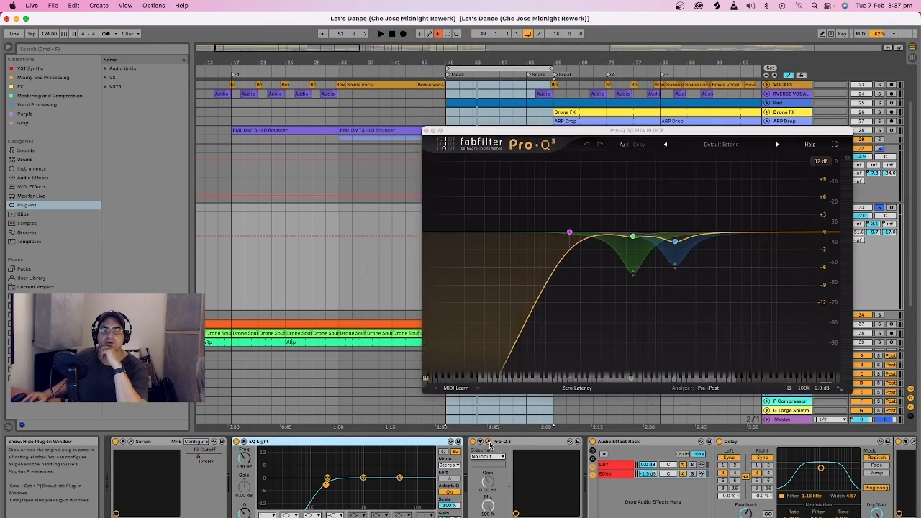
left_click(489, 442)
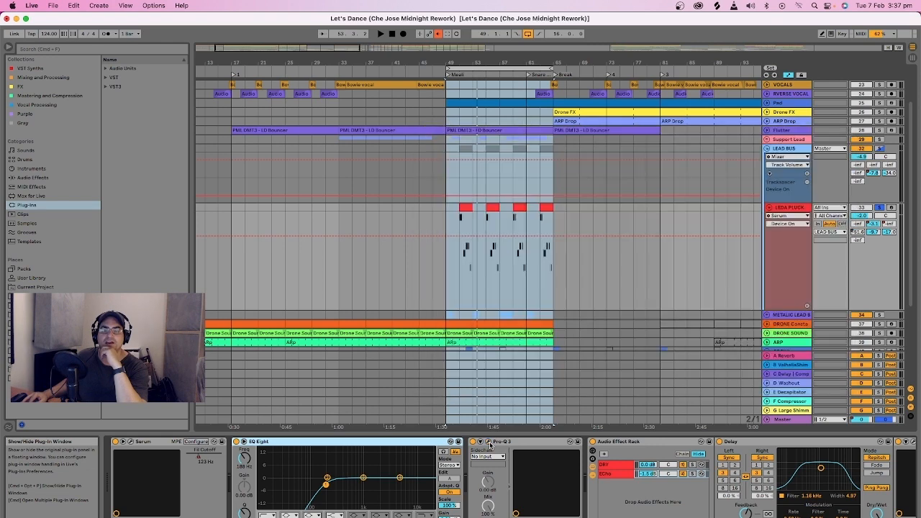
Review the rest of the LEDA PLUCK chain from the Audio Effect Rack onward, opening and closing its two remaining Pro-Q 3 windows.
left_click(696, 443)
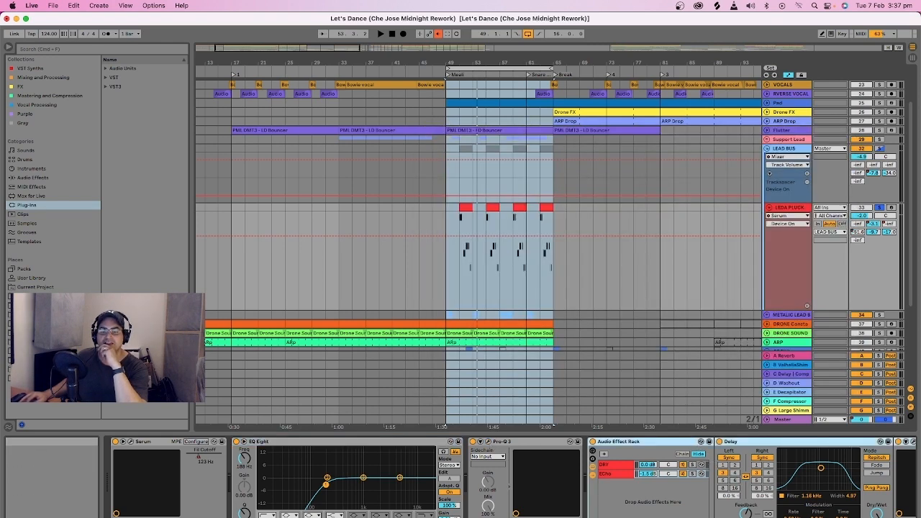
left_click_drag(827, 517, 843, 517)
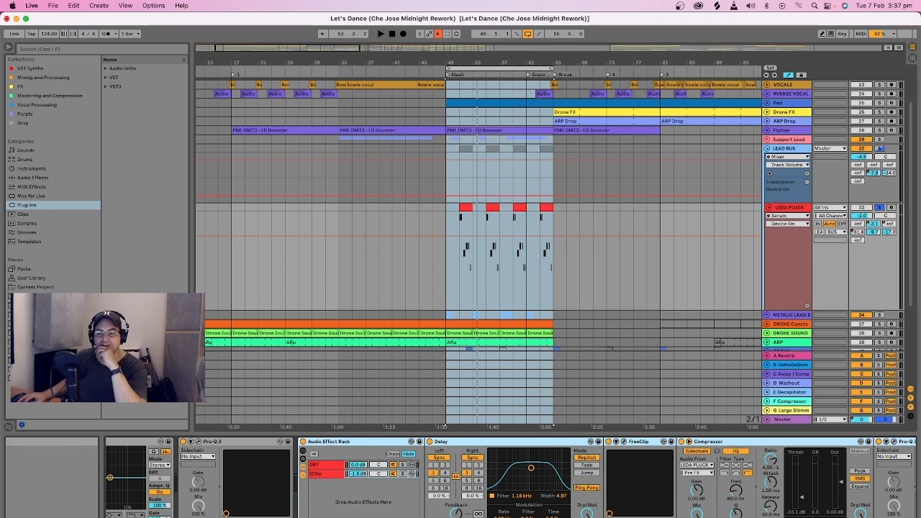
left_click_drag(843, 517, 870, 517)
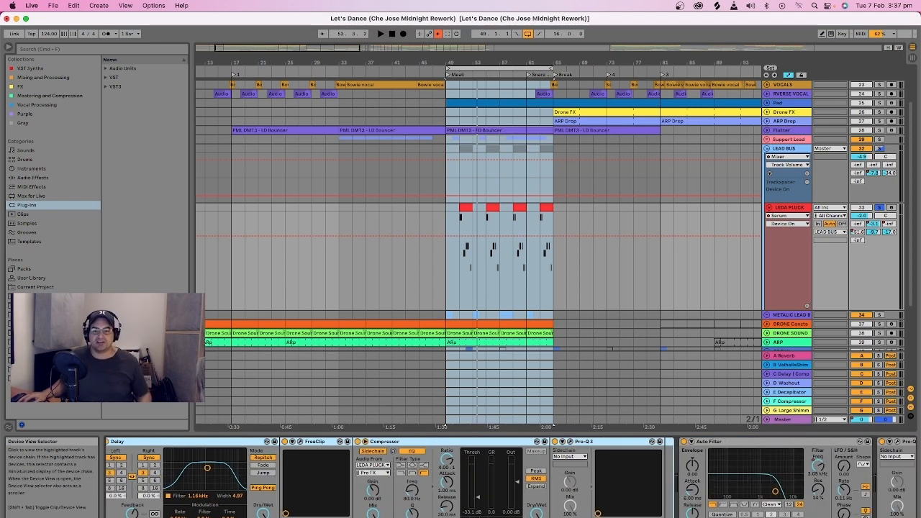
left_click(569, 442)
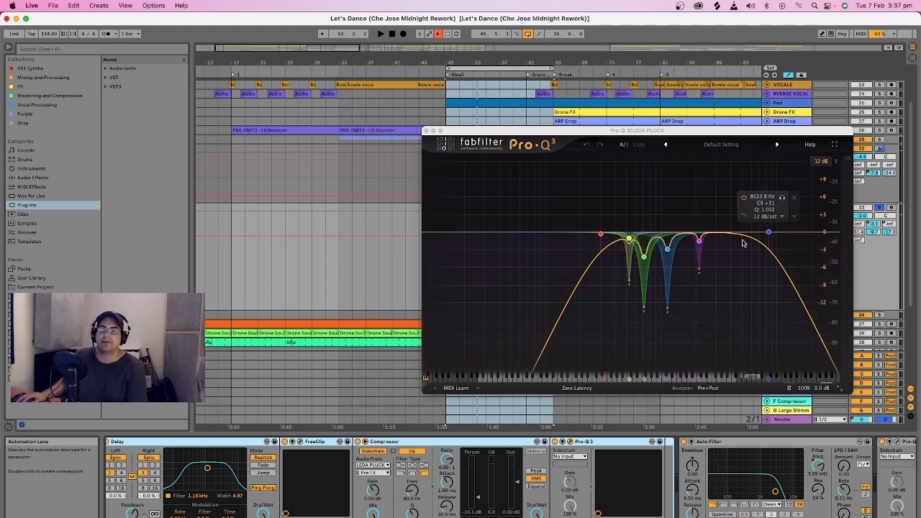
left_click(428, 131)
scroll(754, 493, "right", 5)
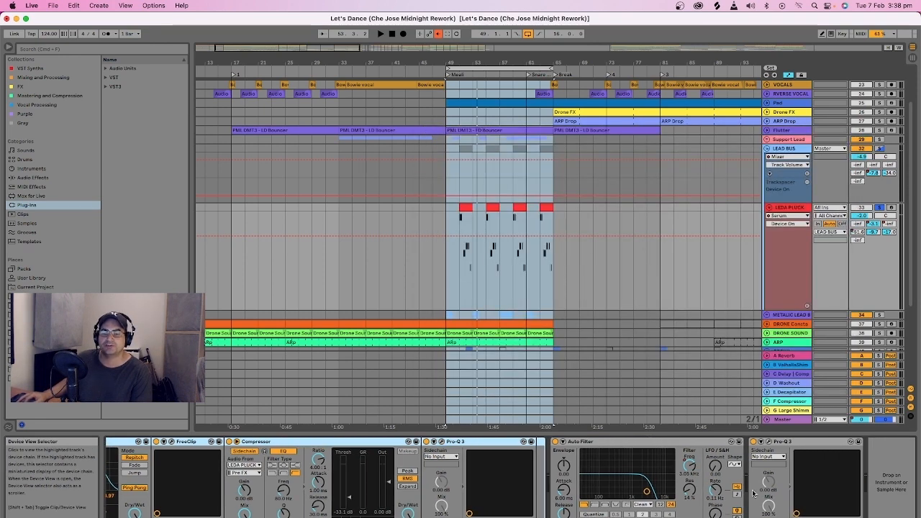
left_click(767, 441)
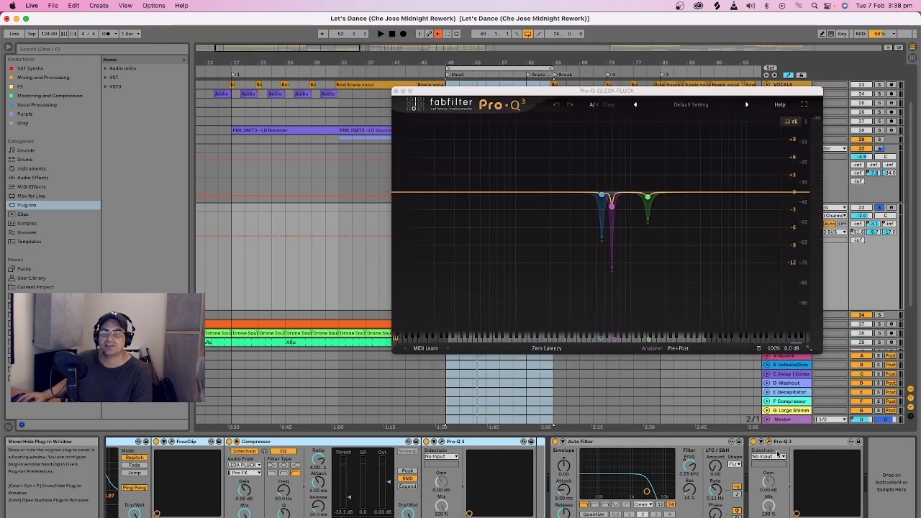
left_click(395, 90)
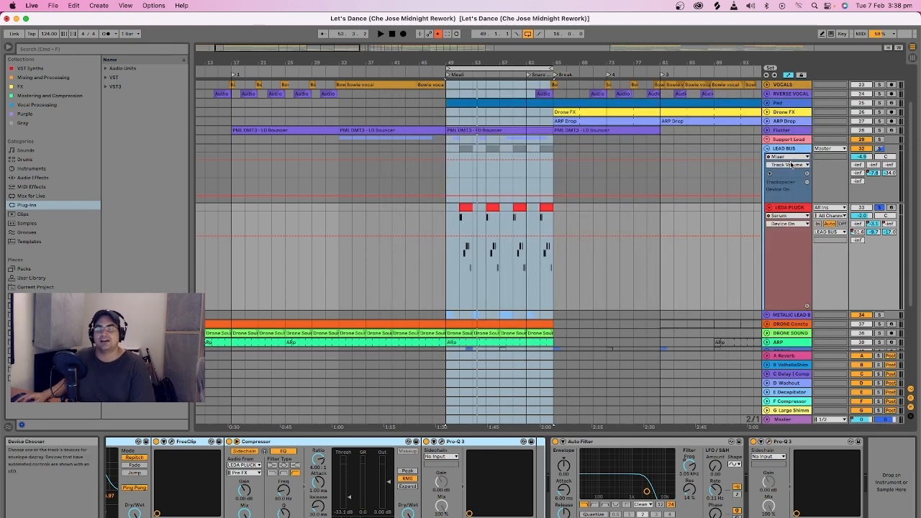
Unfold the METALIC LEAD group below LEDA PLUCK and display its device chain.
scroll(802, 251, "down", 2)
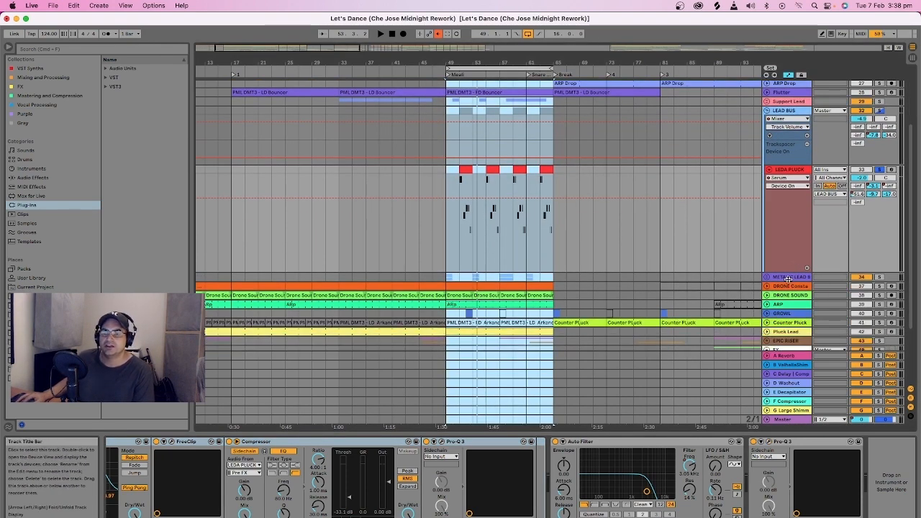
left_click(787, 267)
left_click(767, 277)
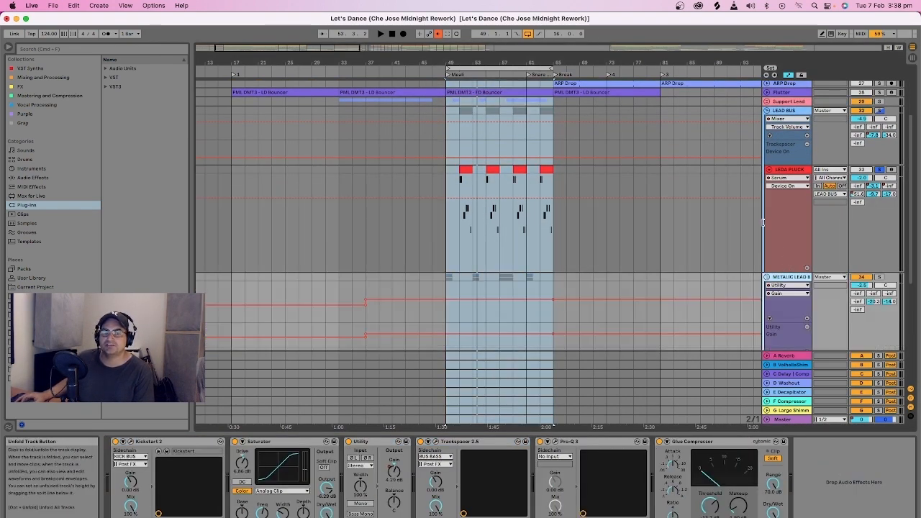
Unfold the Dirty Lead track inside the METALIC LEAD group and display its devices.
scroll(768, 226, "down", 3)
scroll(792, 273, "down", 3)
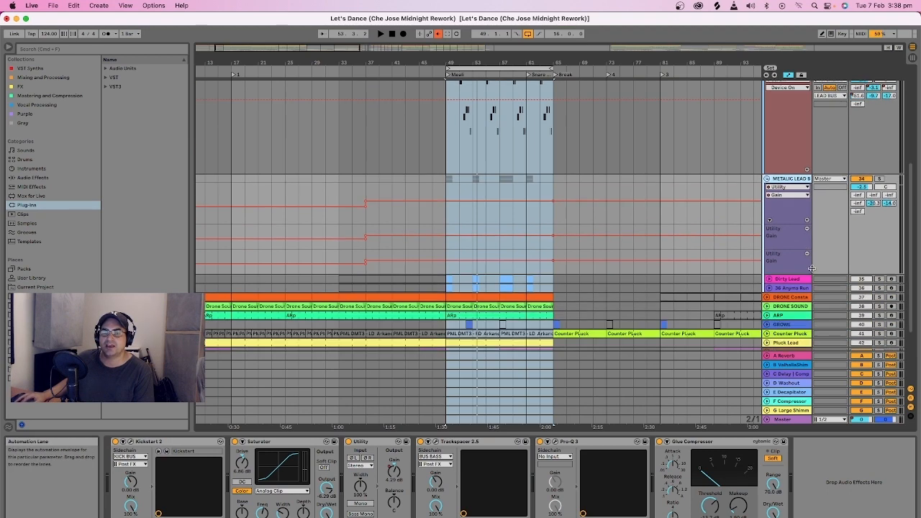
left_click(772, 279)
left_click(769, 279)
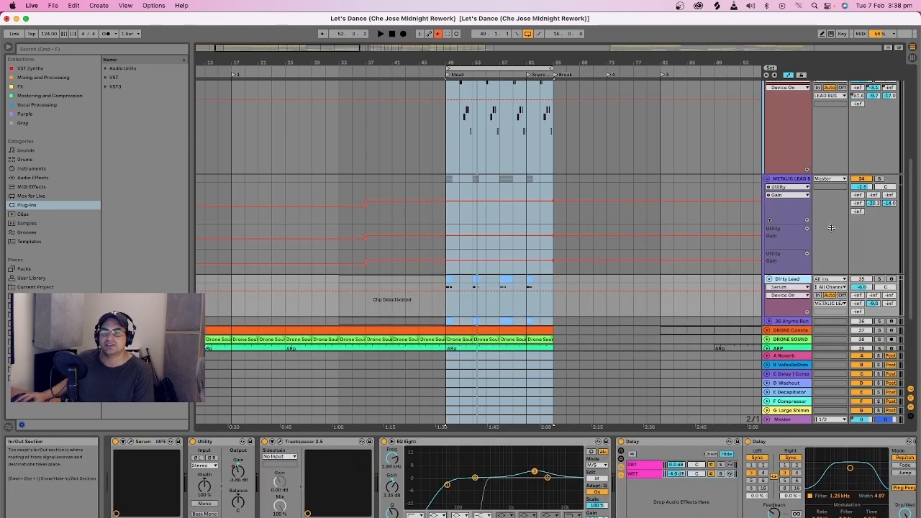
Review the METALIC LEAD group's bus processing from Kickstart 2 to Glue Compressor, and return to the Dirty Lead track's device chain.
left_click(800, 190)
scroll(791, 216, "down", 3)
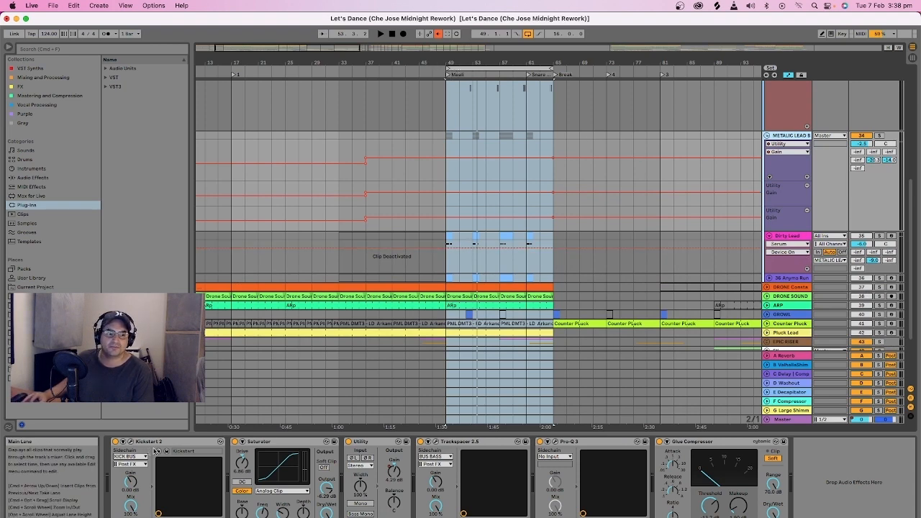
left_click_drag(152, 441, 653, 442)
left_click(788, 237)
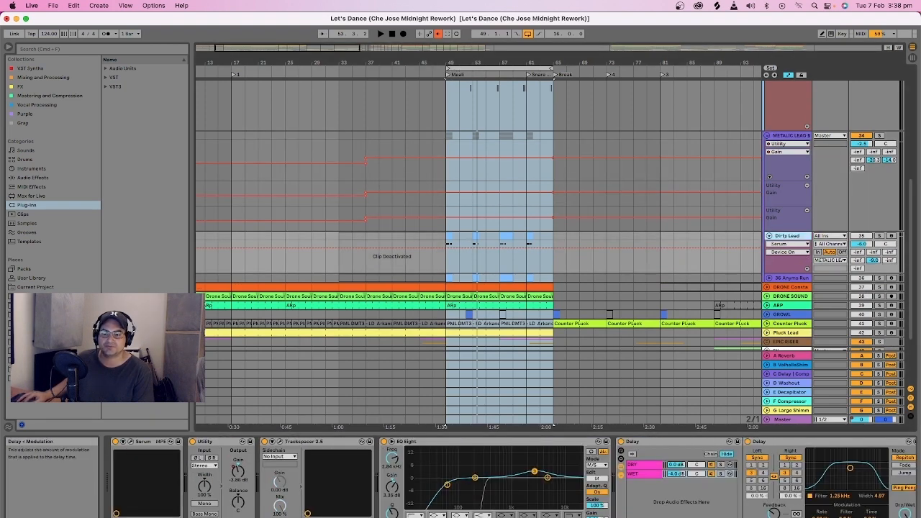
Open the Serum window of the Dirty Lead track, look over the patch, and close it.
left_click(130, 441)
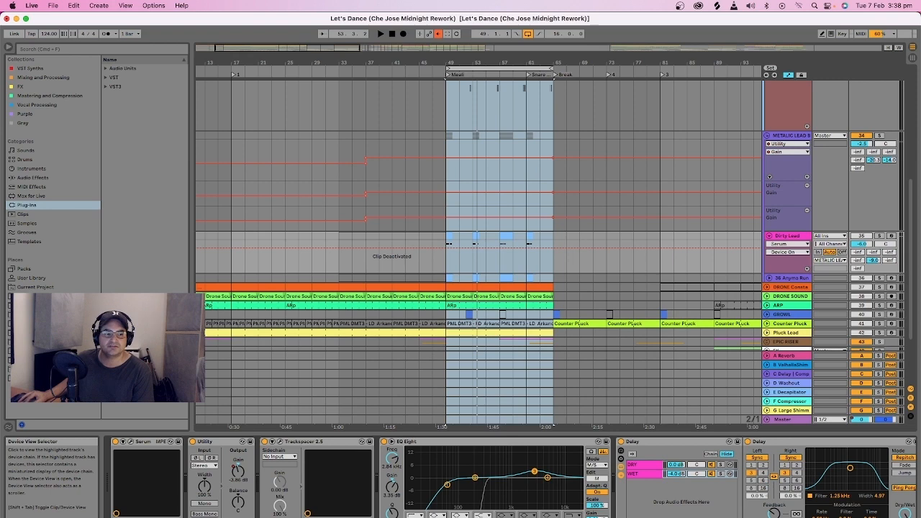
left_click(130, 443)
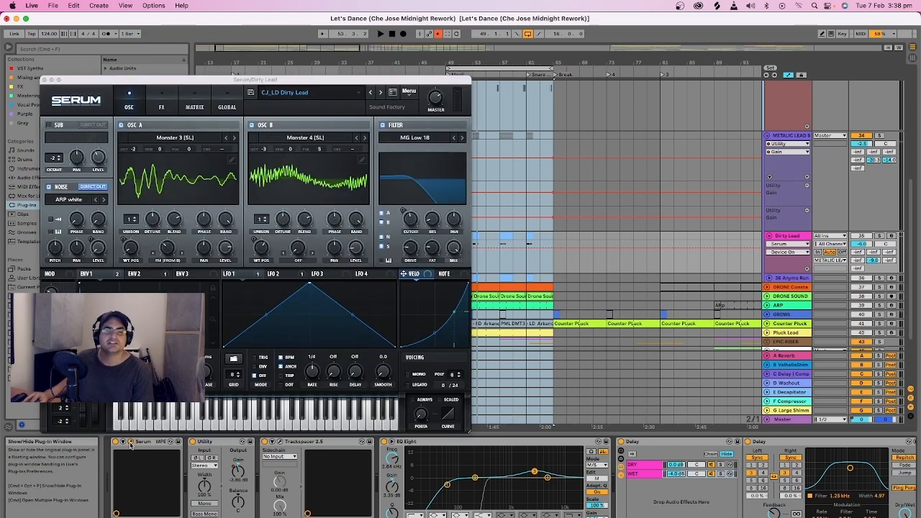
left_click(131, 442)
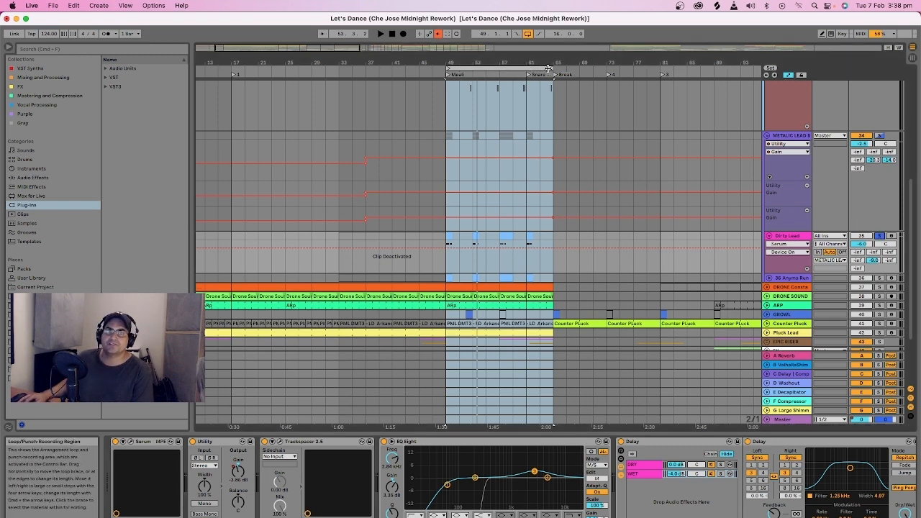
Solo Dirty Lead and shorten the loop to one bar starting at bar 49.
left_click_drag(548, 67, 454, 112)
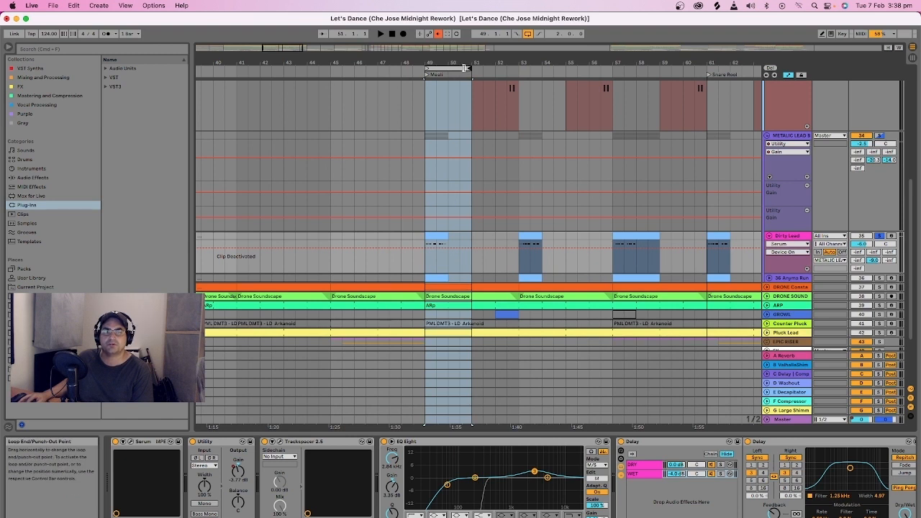
left_click_drag(466, 67, 448, 67)
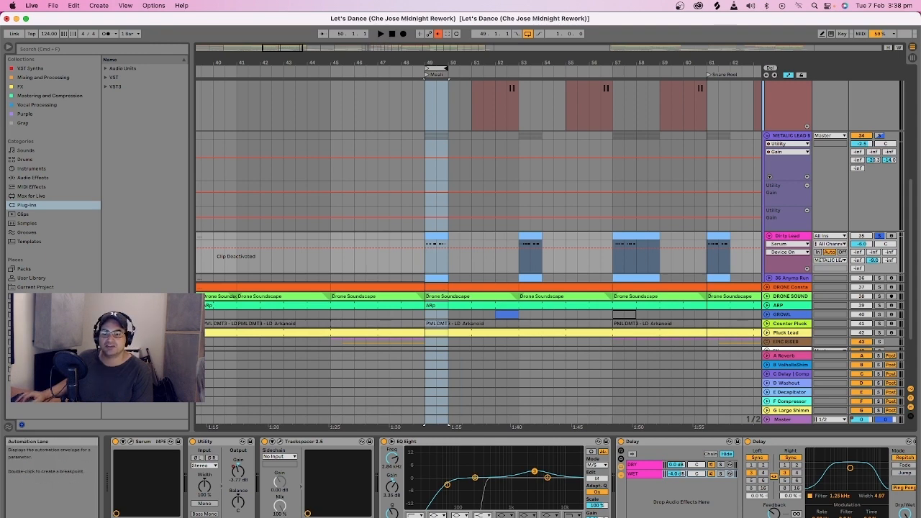
Review the Dirty Lead chain through ValhallaVintageVerb to FreeClip, and audition the looped bar.
left_click(860, 516)
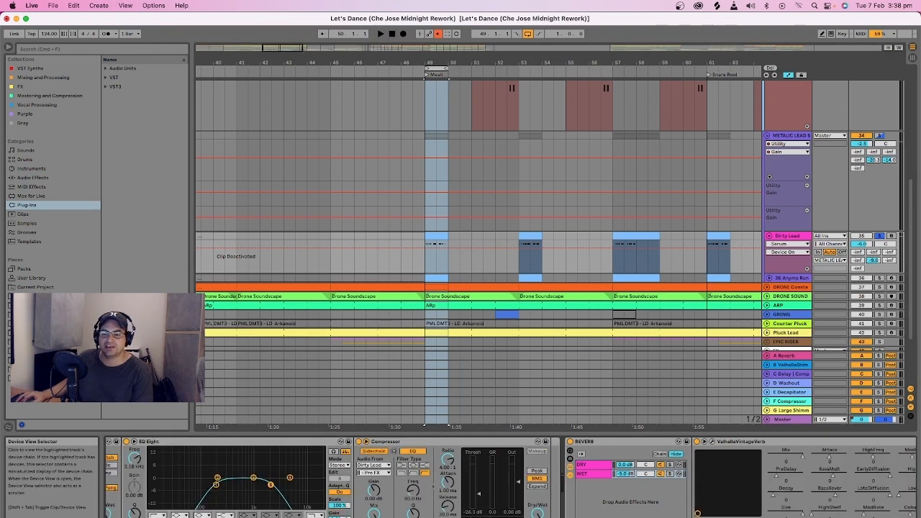
left_click(835, 517)
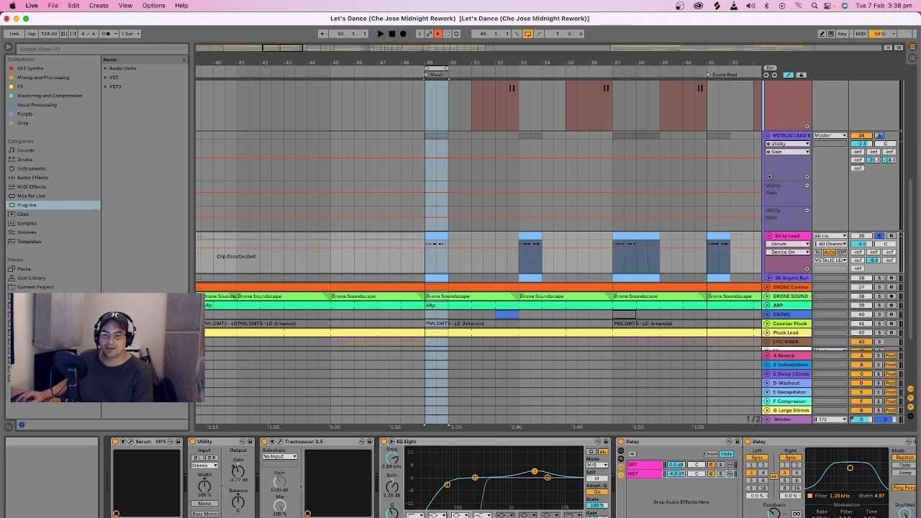
left_click_drag(835, 516, 860, 517)
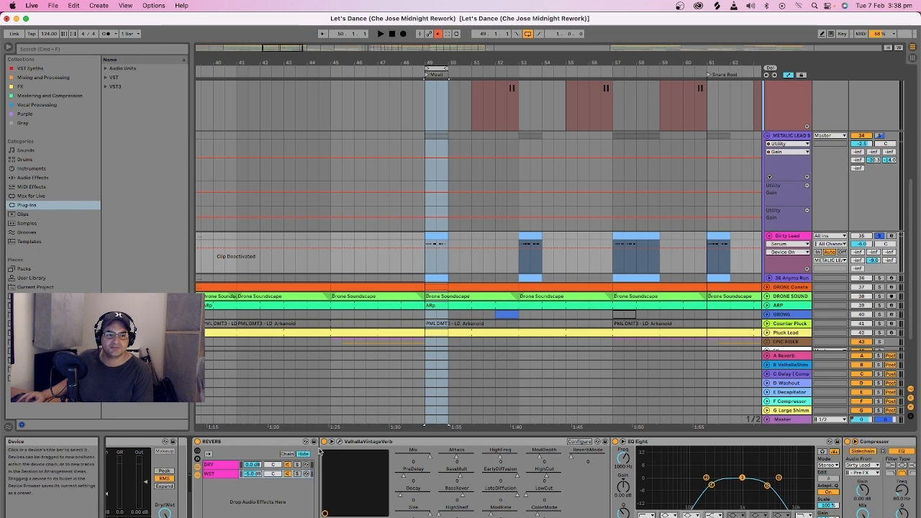
double_click(461, 441)
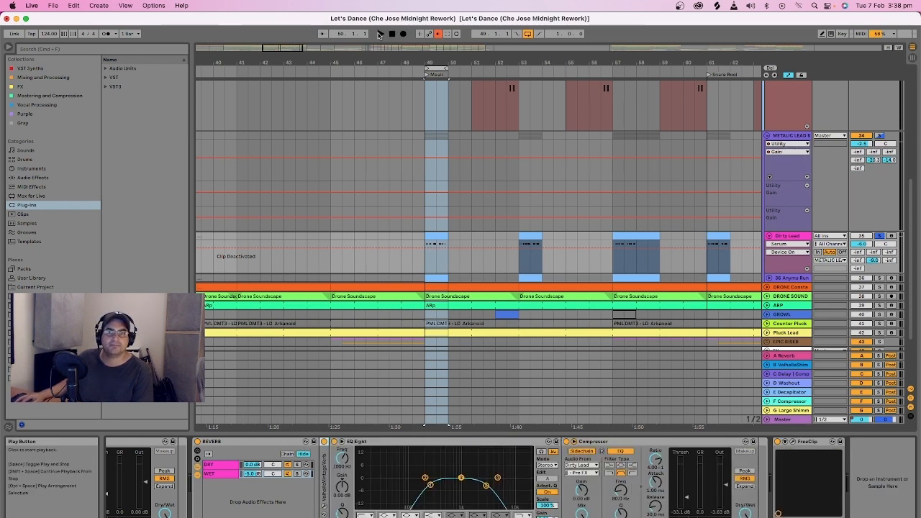
left_click(380, 33)
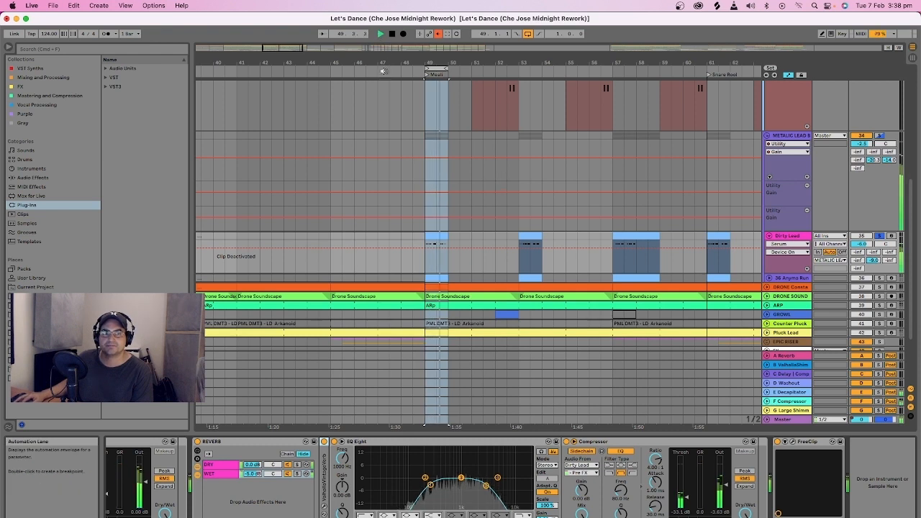
left_click(392, 34)
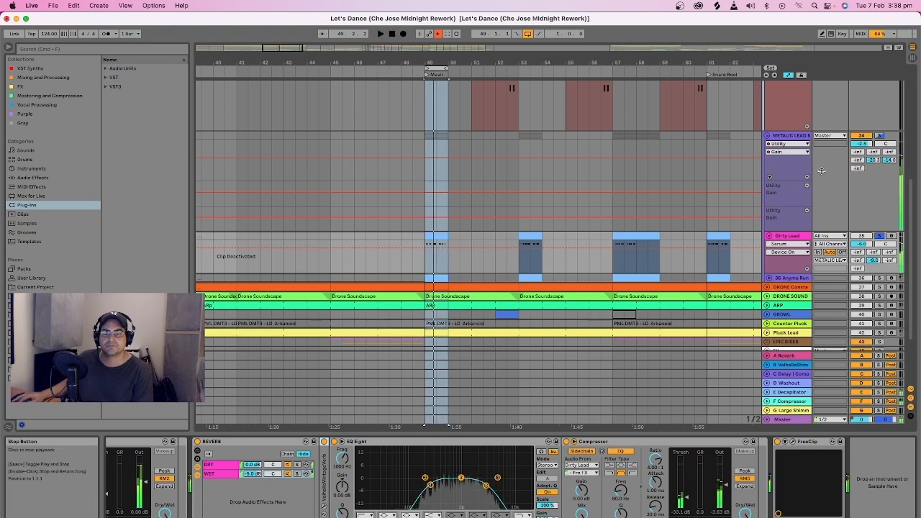
Unfold and solo the 36 Anyma Run track below Dirty Lead, and audition it over the looped bar.
left_click(770, 278)
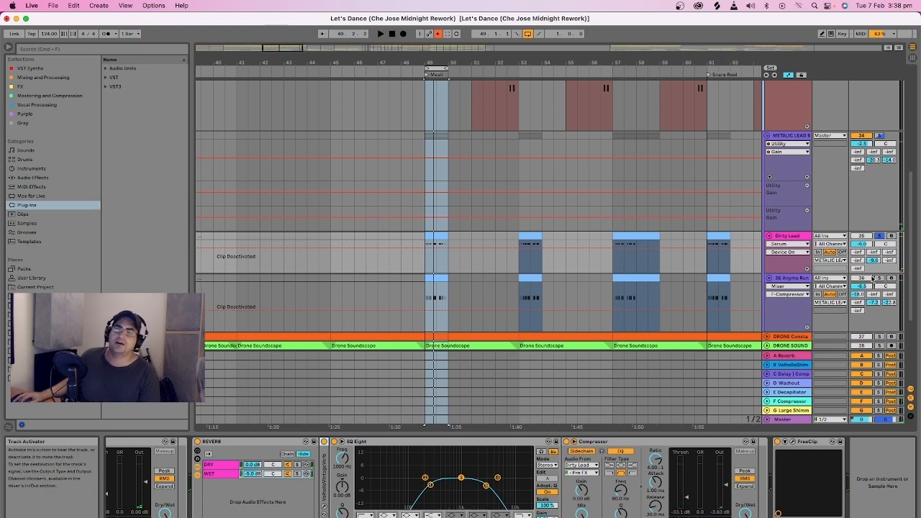
left_click(878, 278)
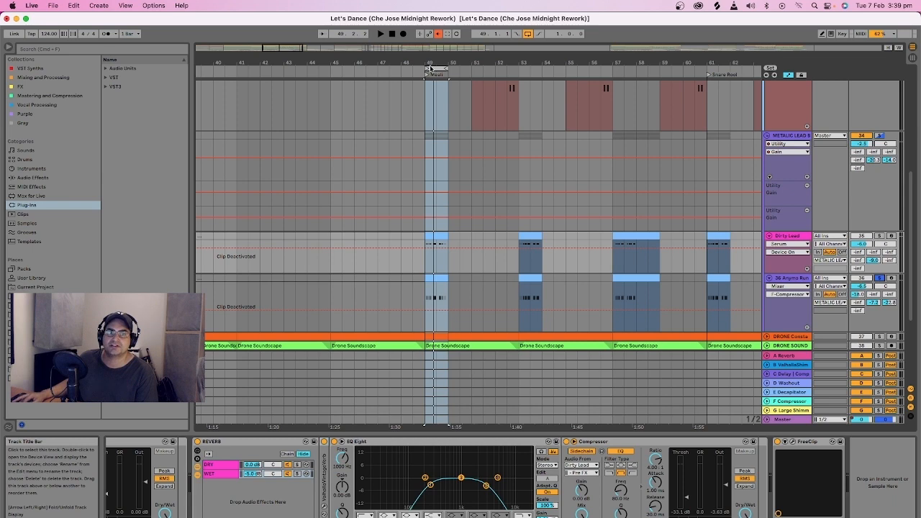
left_click(430, 69)
left_click(381, 36)
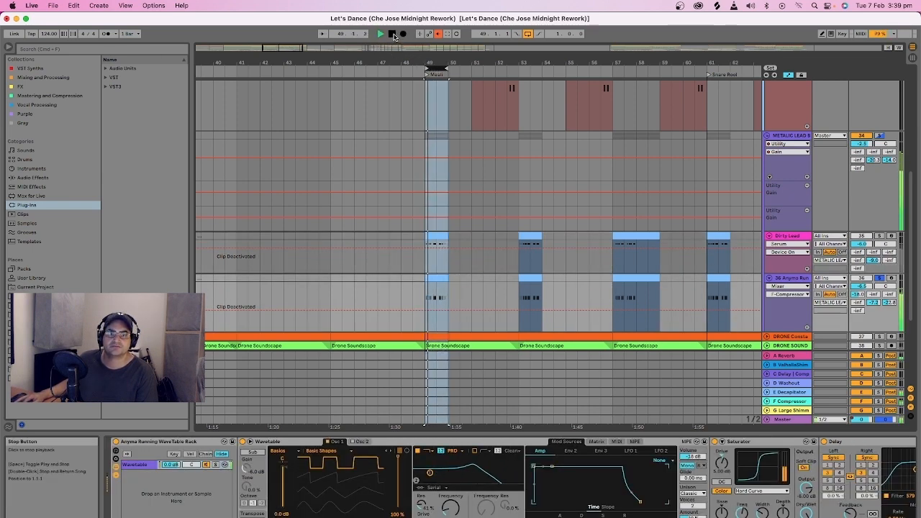
left_click(394, 36)
Display the METALIC LEAD group's devices and audition both of its layers together over the looped bar.
left_click(802, 137)
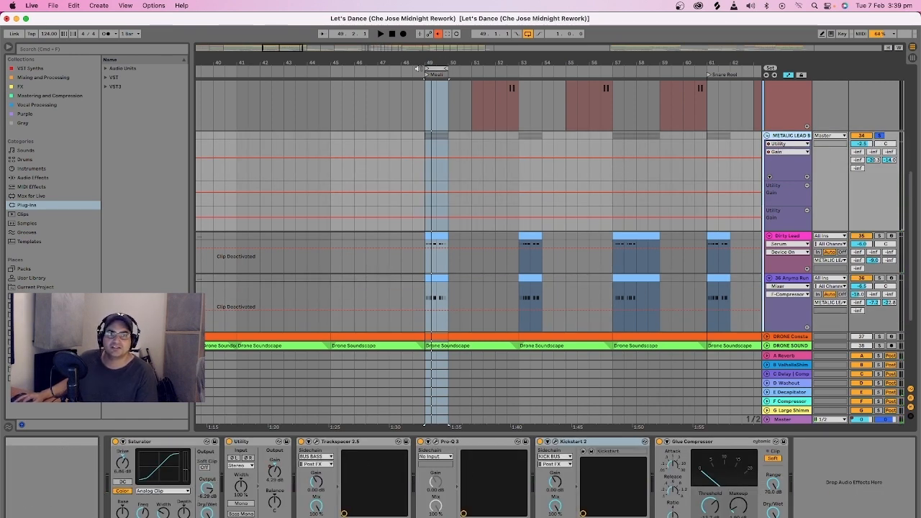
left_click(380, 34)
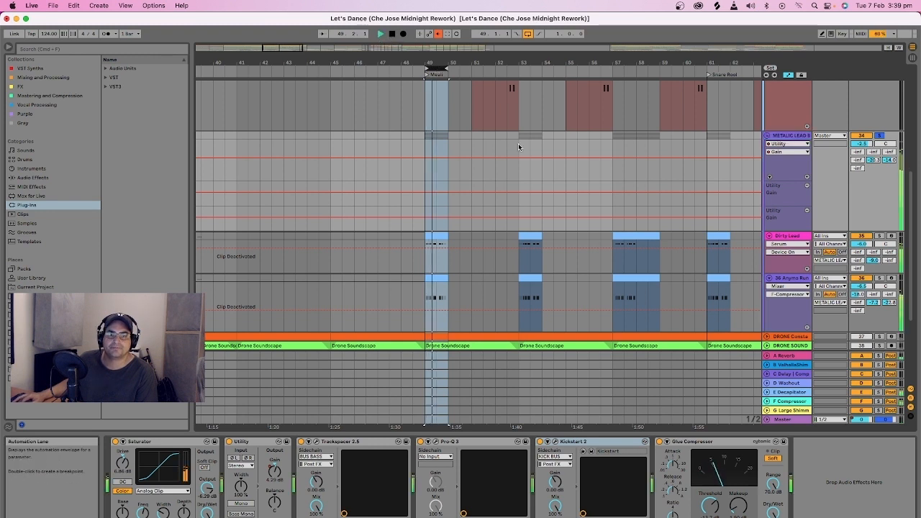
left_click(393, 35)
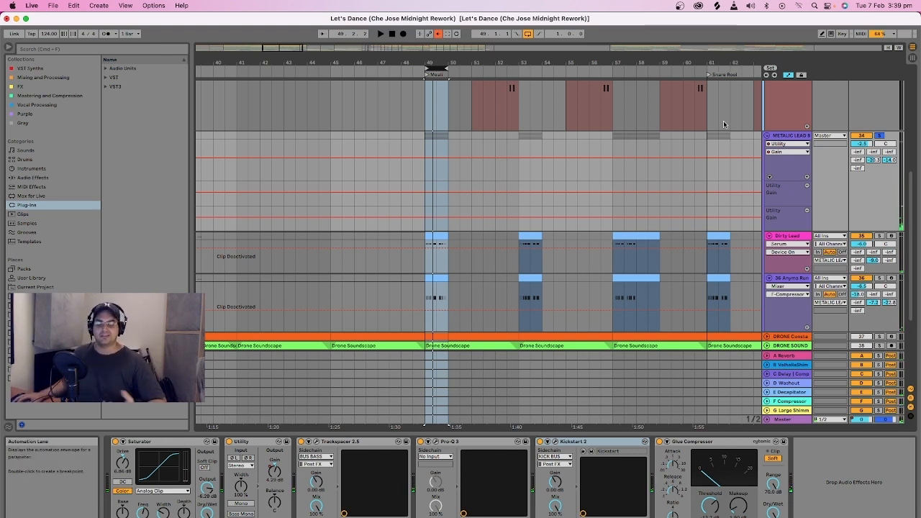
Hide the two extra Utility Gain automation lanes of the METALIC LEAD group.
left_click(807, 213)
left_click(806, 186)
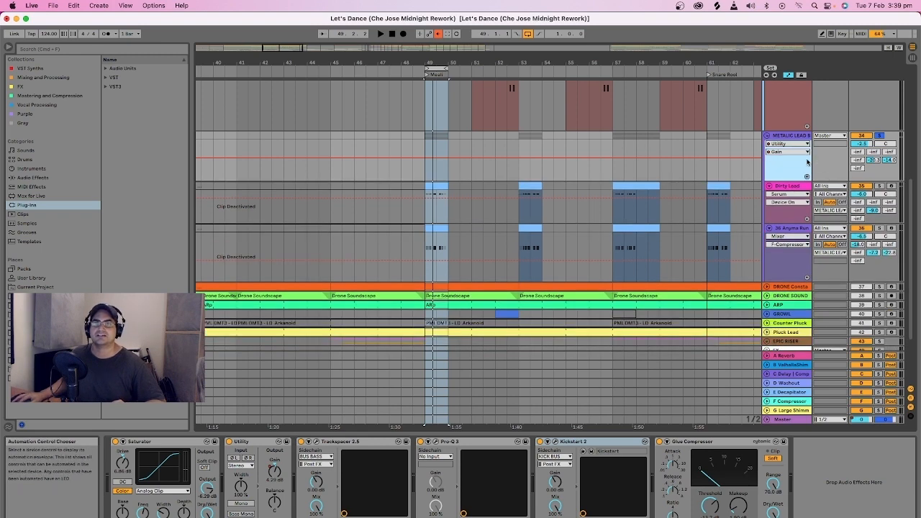
Extend the loop to 16 bars, from bar 49 to the Break marker at bar 65.
scroll(795, 152, "up", 10)
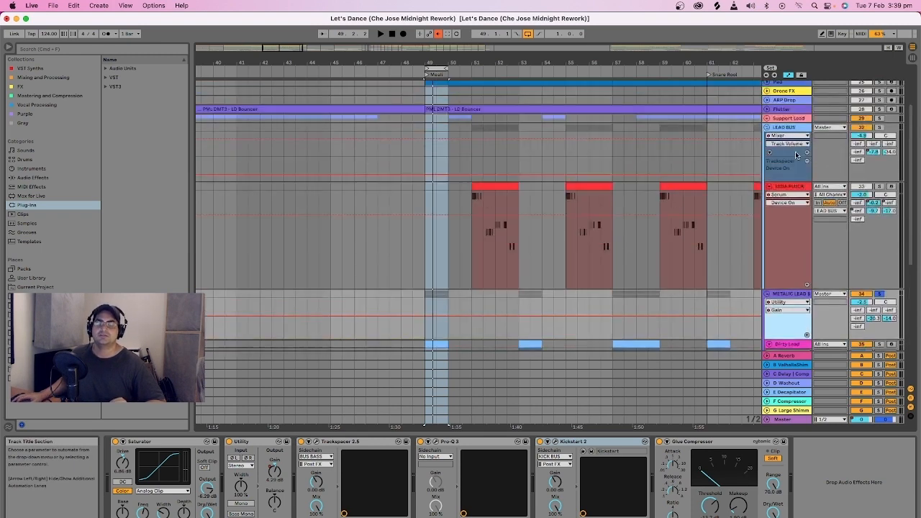
left_click_drag(493, 61, 493, 36)
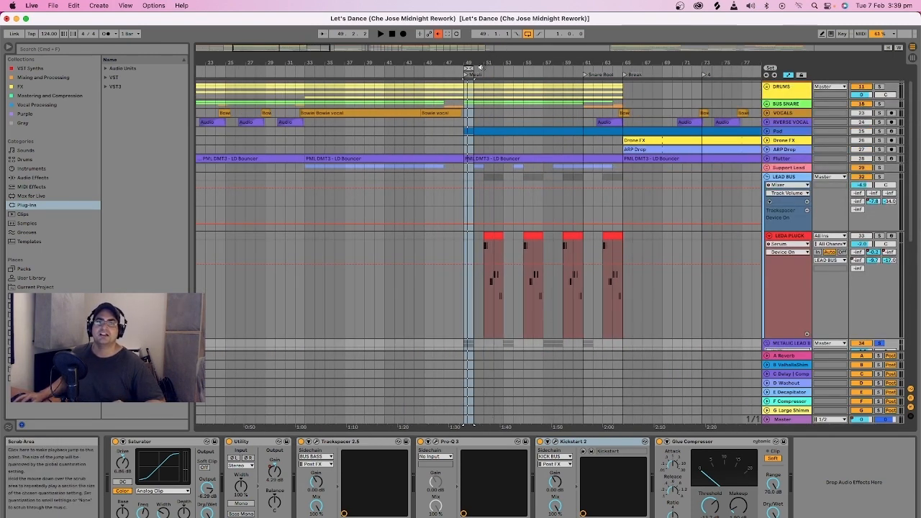
left_click_drag(468, 68, 624, 68)
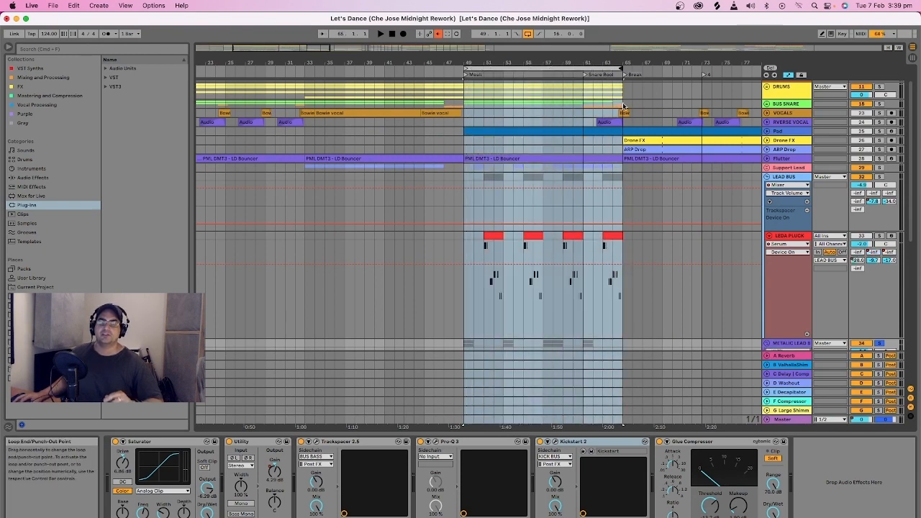
Fold the LEAD BUS and METALIC LEAD groups in the arrangement.
left_click(787, 176)
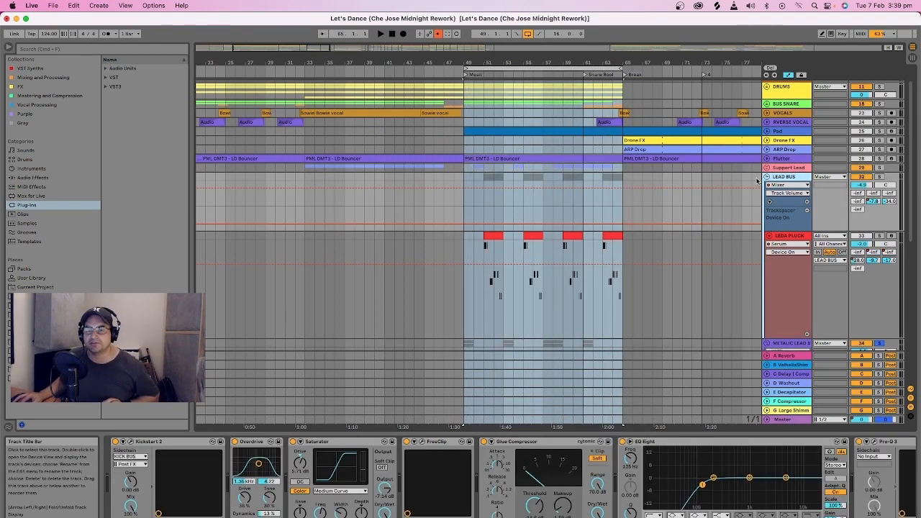
left_click(778, 184)
left_click(779, 179)
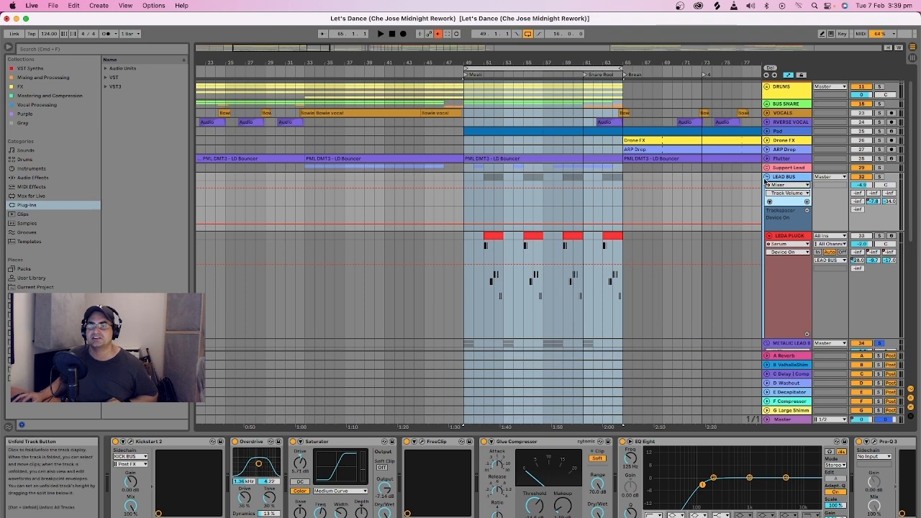
double_click(780, 180)
left_click(767, 185)
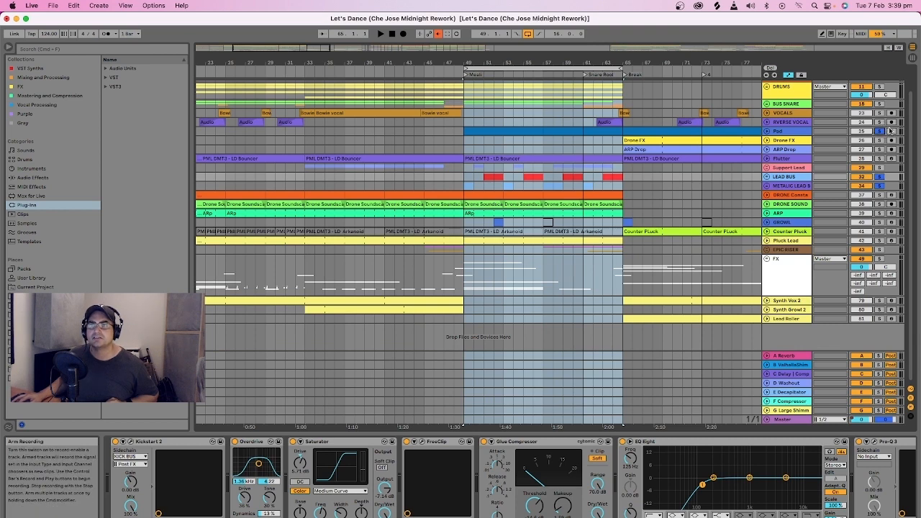
Solo the kick, bass, drums, Pad, Flutter, Support Lead, LEAD BUS and METALIC LEAD tracks together and play the 16-bar loop.
scroll(879, 119, "up", 2)
scroll(879, 111, "up", 1)
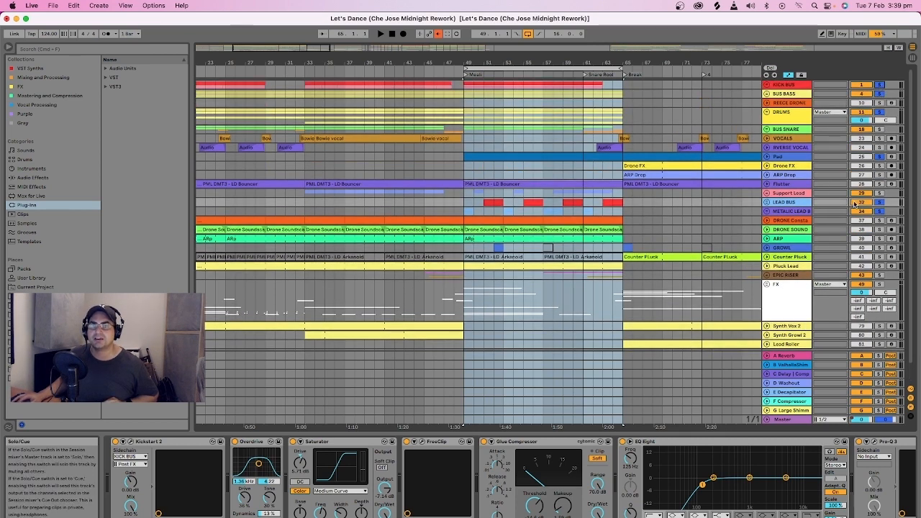
left_click(880, 186)
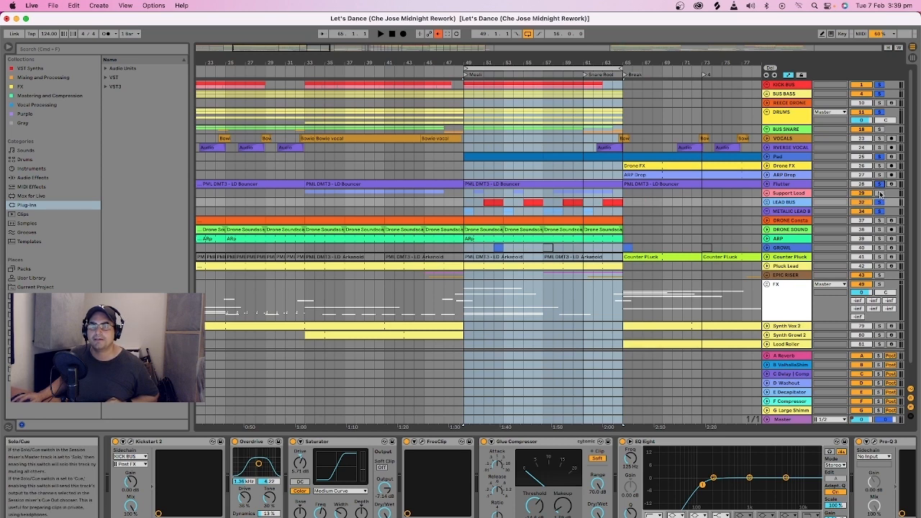
left_click(506, 67)
key("space")
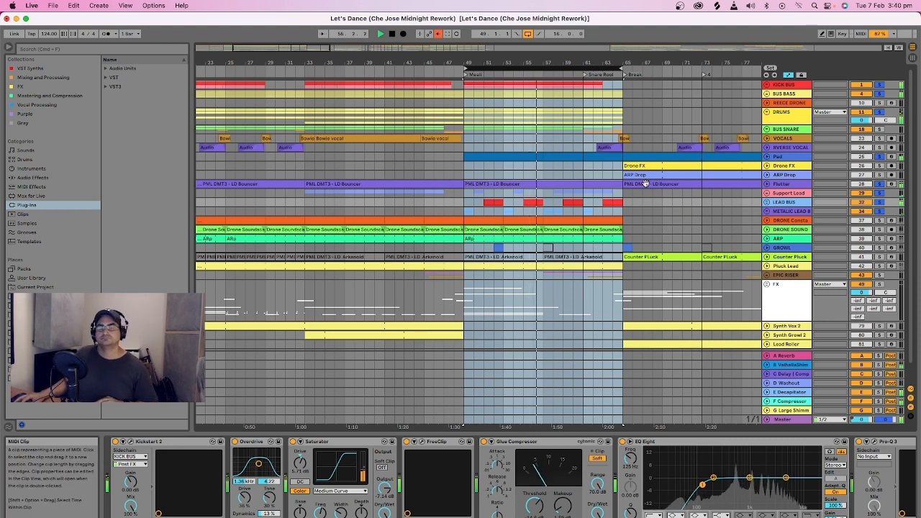
Clear the previous solos, solo and unfold the DRONE Consta track, and audition it from the loop section.
left_click(654, 222)
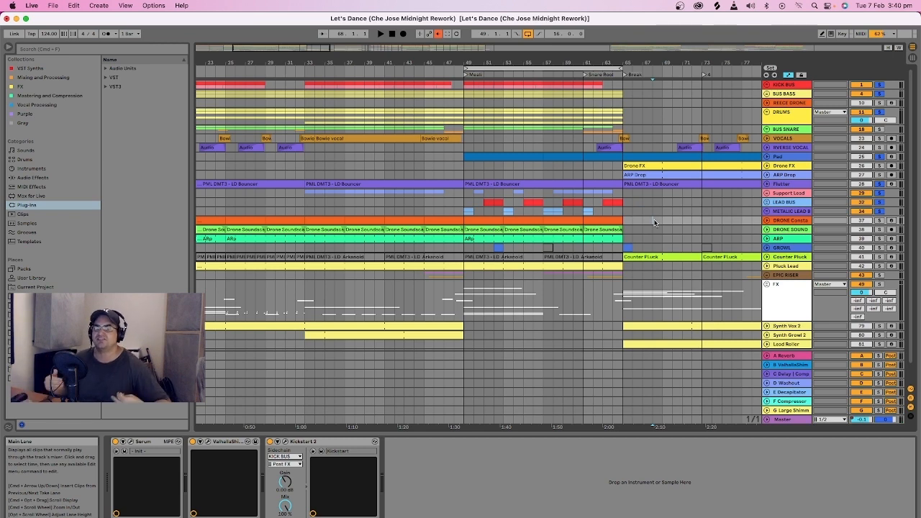
left_click(723, 212)
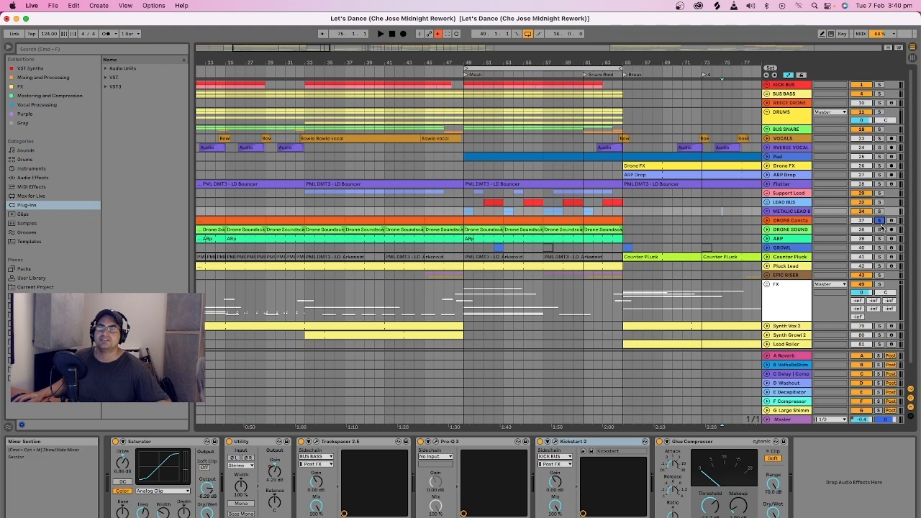
left_click(780, 221)
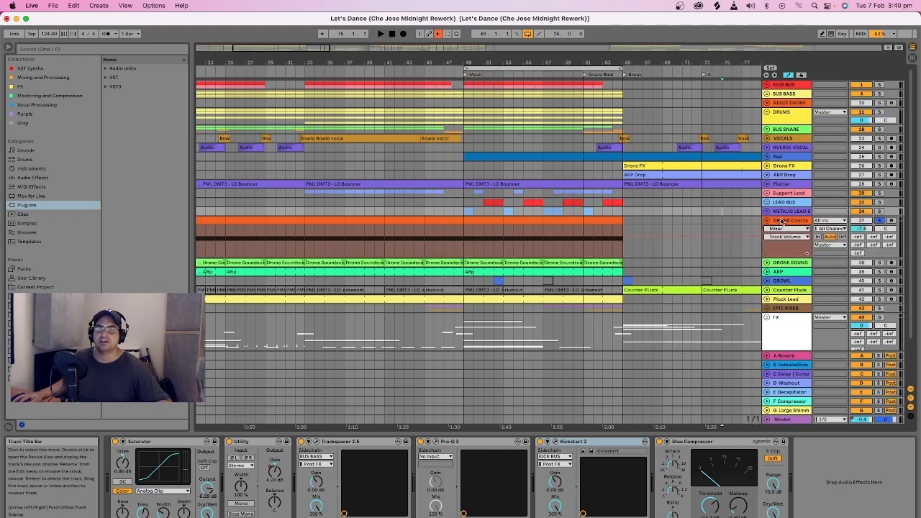
left_click(484, 67)
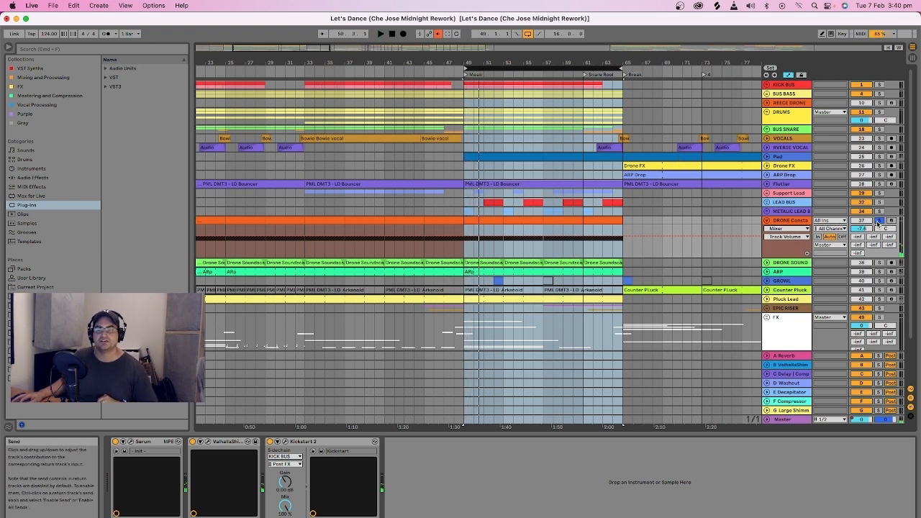
Solo the DRONE SOUND track instead, display its devices, and audition it.
left_click(879, 262)
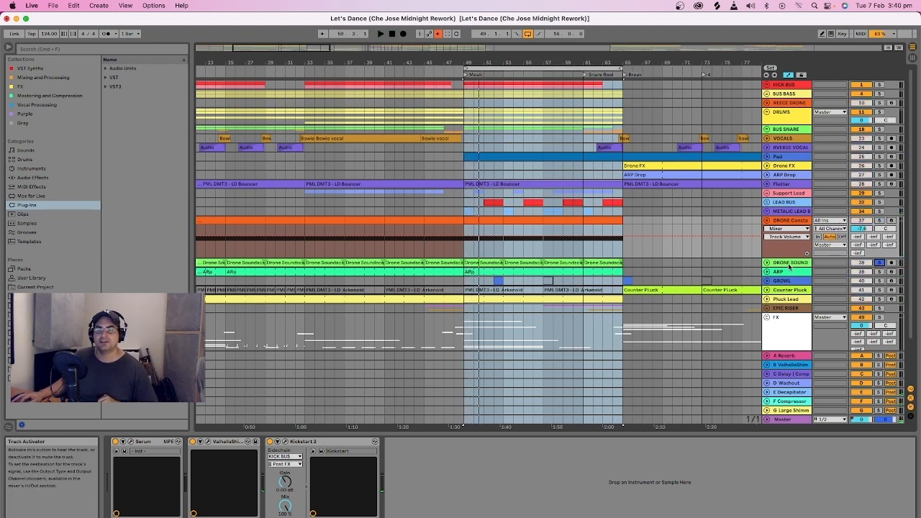
left_click(644, 263)
key("space")
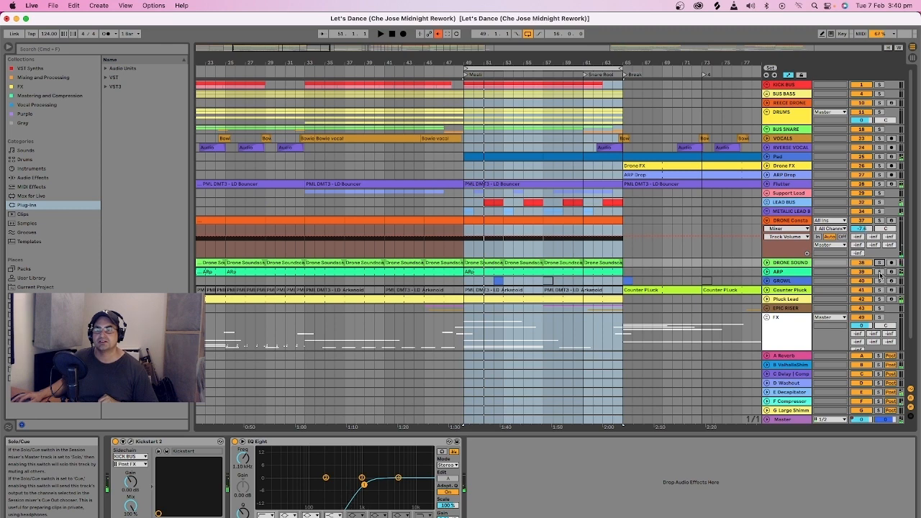
Solo the ARP track, display its devices, play it, and unfold its automation lanes.
left_click(879, 272)
left_click(782, 273)
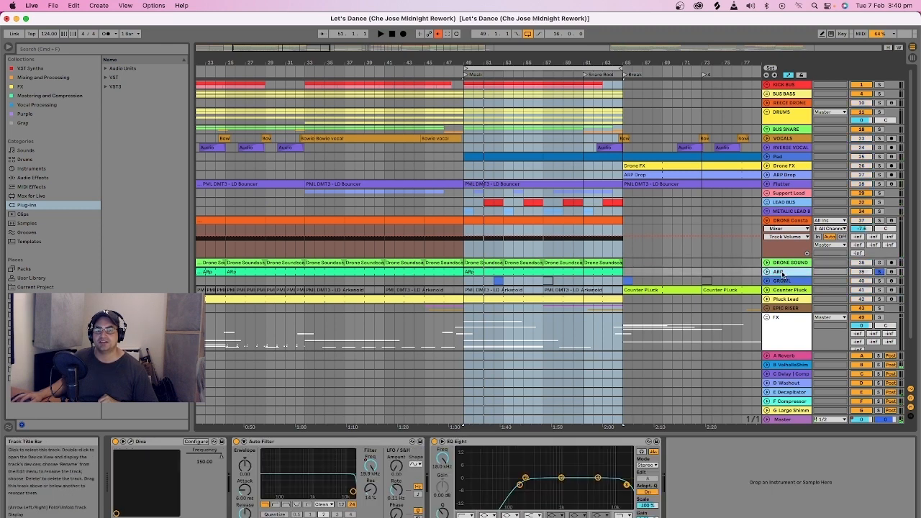
key("space")
left_click(767, 272)
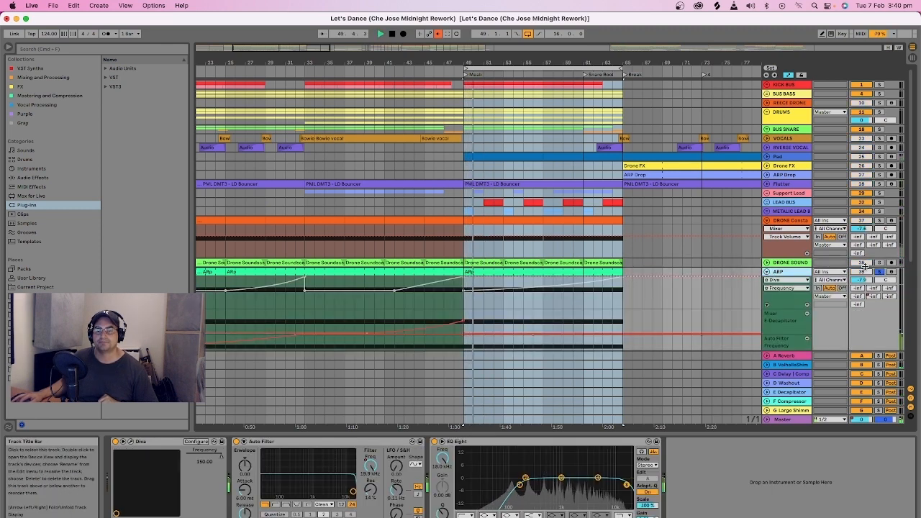
Fold the ARP lanes, display the Pluck Lead devices, and play DRONE SOUND, ARP, GROWL, Counter Pluck and Pluck Lead soloed together.
left_click(767, 272)
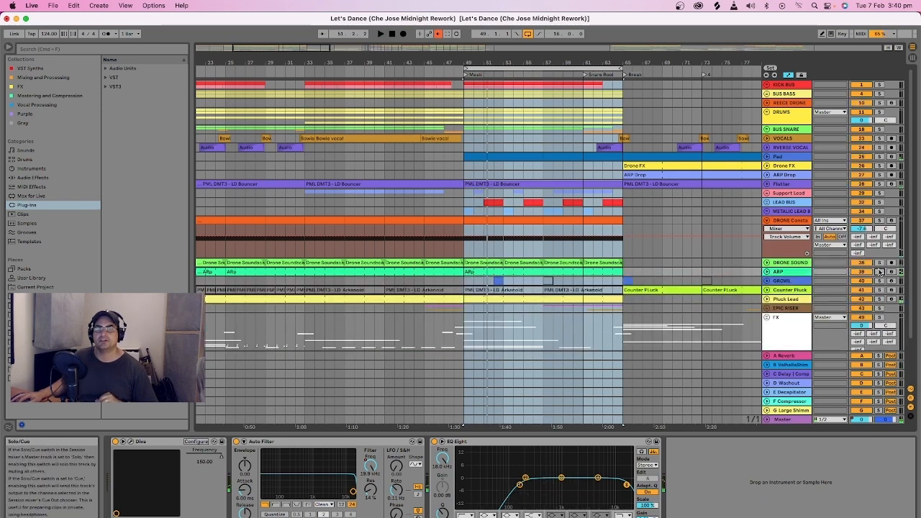
left_click(804, 299)
scroll(810, 295, "down", 1)
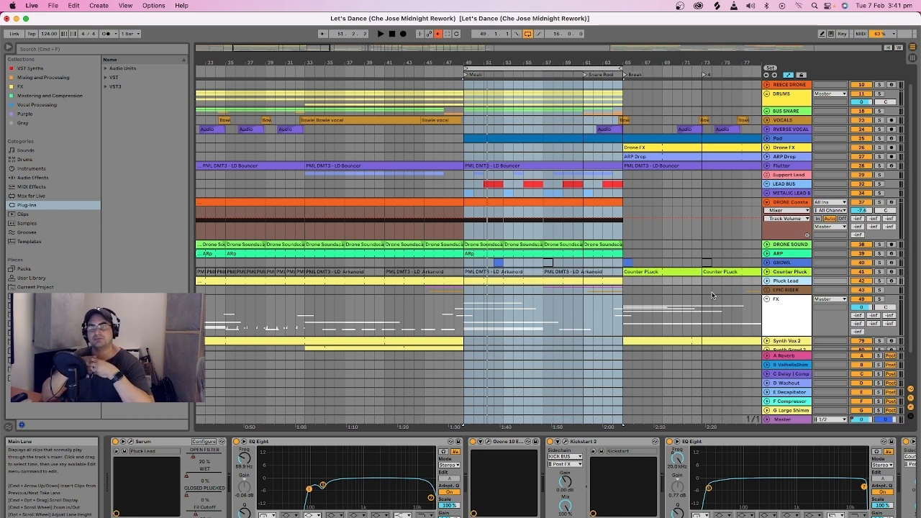
left_click(877, 281)
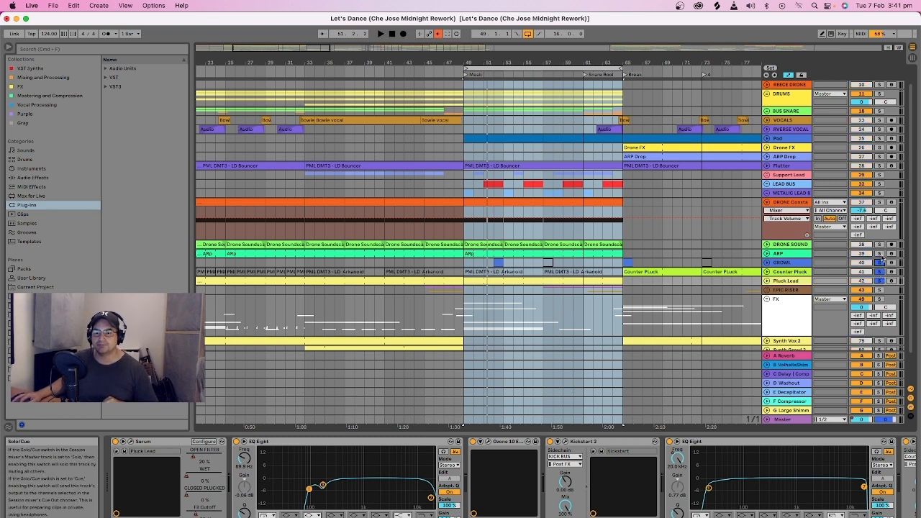
key("space")
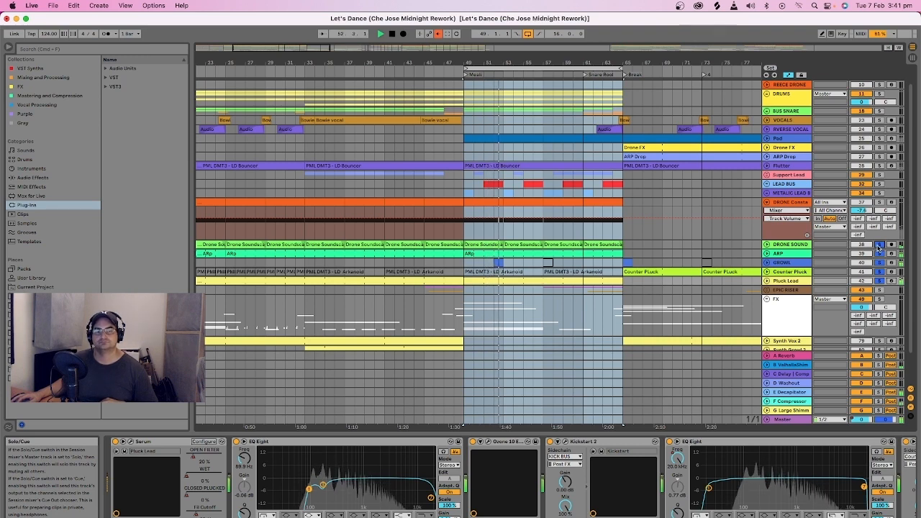
left_click(878, 254)
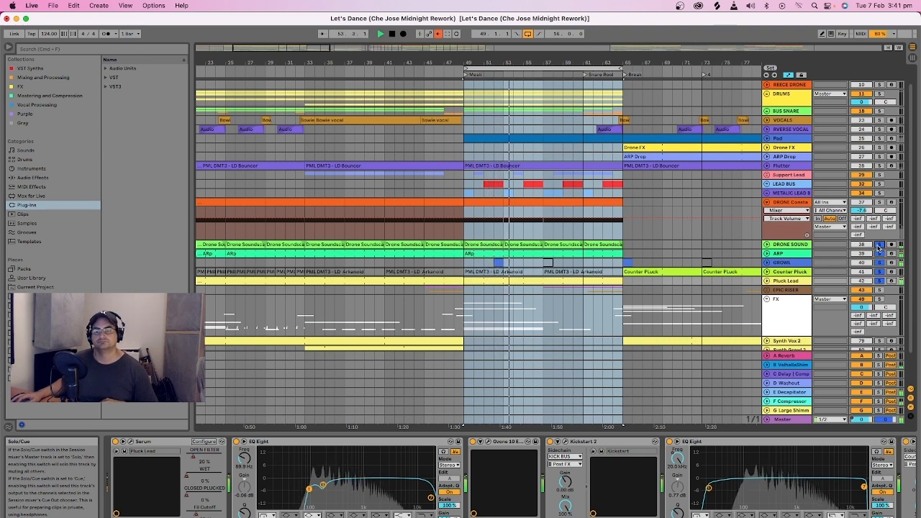
Display the Counter Pluck devices and audition Counter Pluck and Pluck Lead in turn, each soloed alone.
left_click(801, 272)
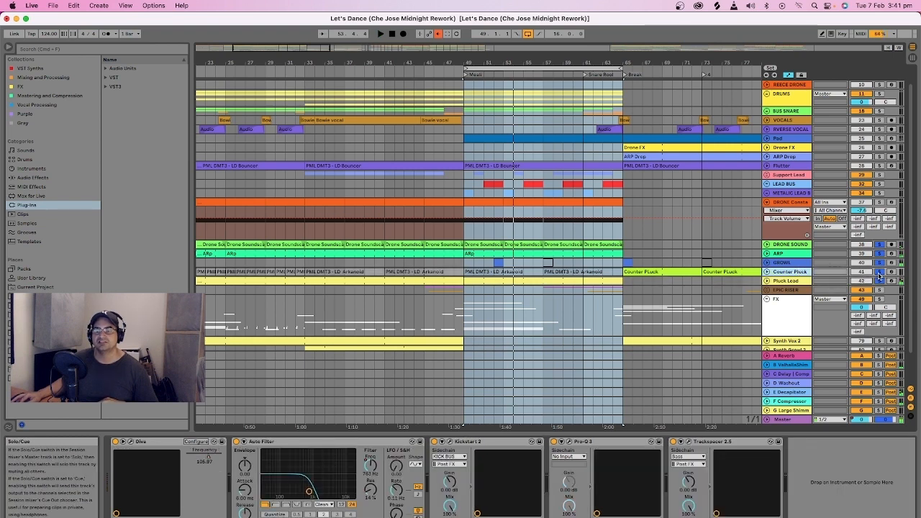
key("space")
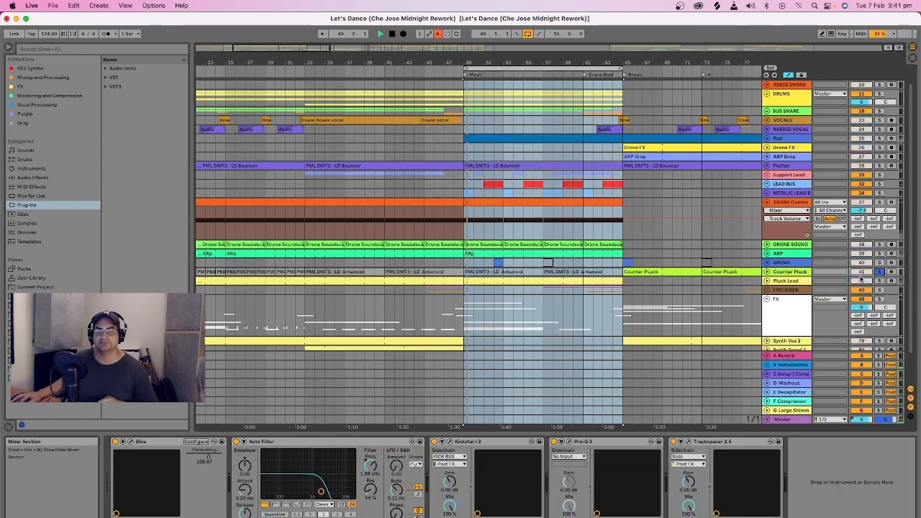
left_click(879, 272)
left_click(878, 282)
key("space")
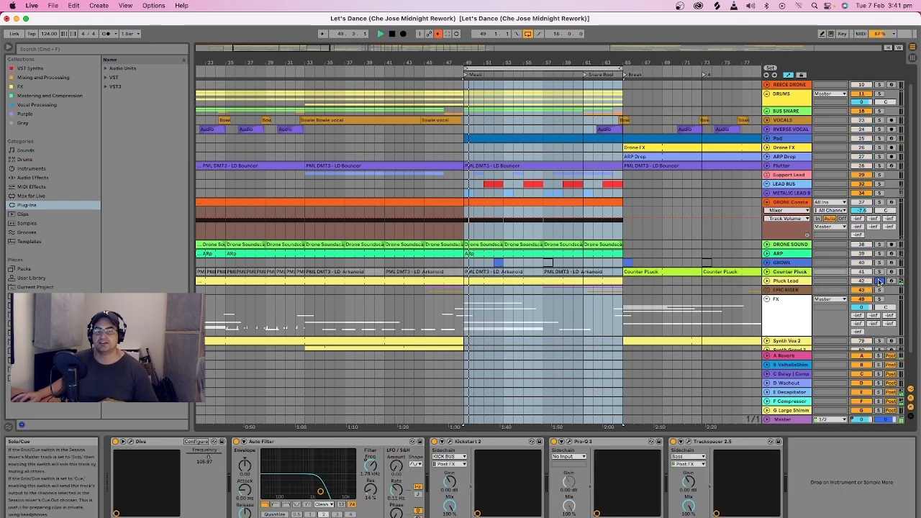
Examine the automation lanes of Counter Pluck and Pluck Lead, fold both tracks, and clear the Pluck Lead solo.
left_click(767, 272)
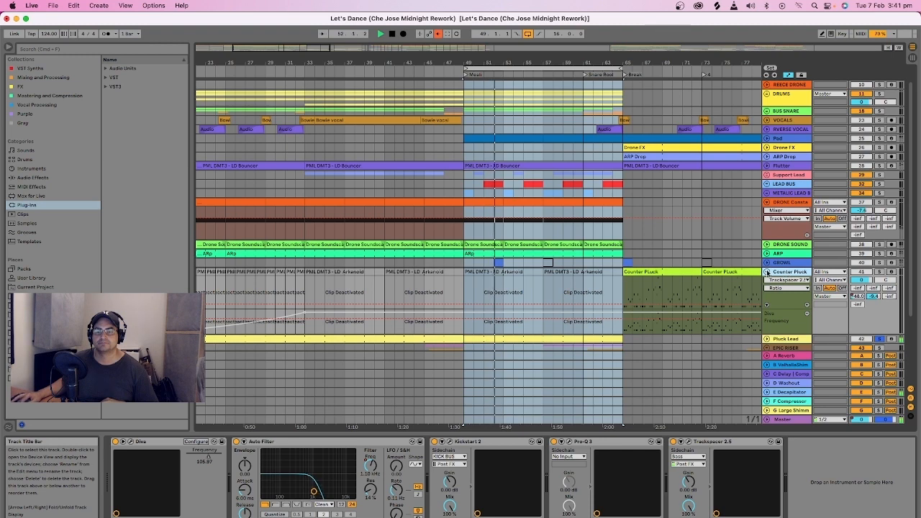
left_click(767, 272)
left_click(767, 280)
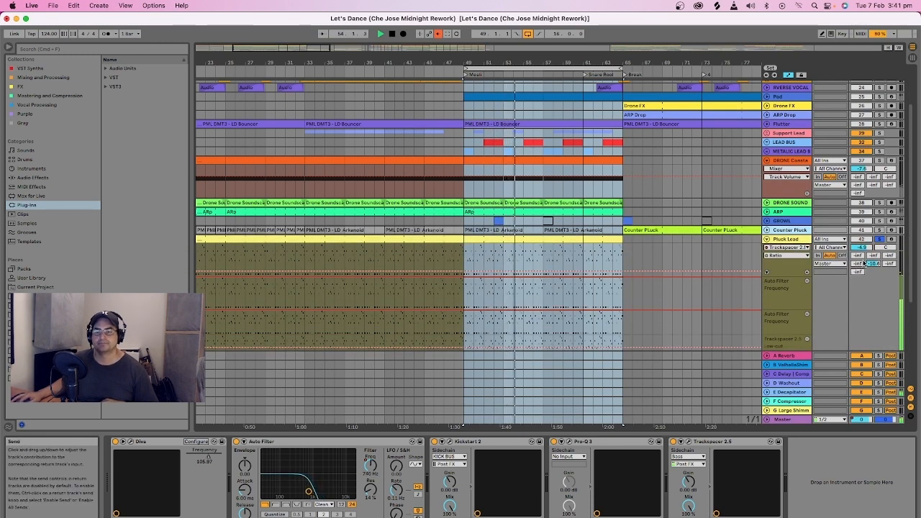
key("space")
left_click(880, 240)
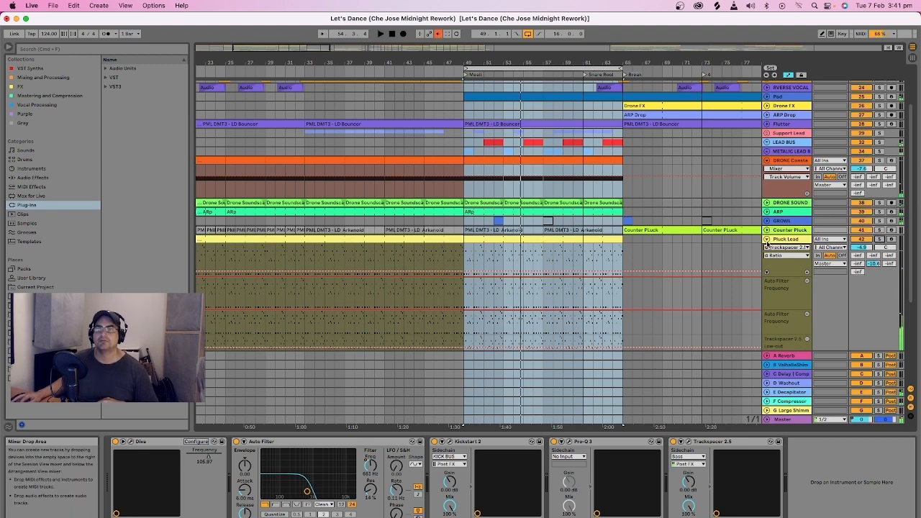
left_click(768, 239)
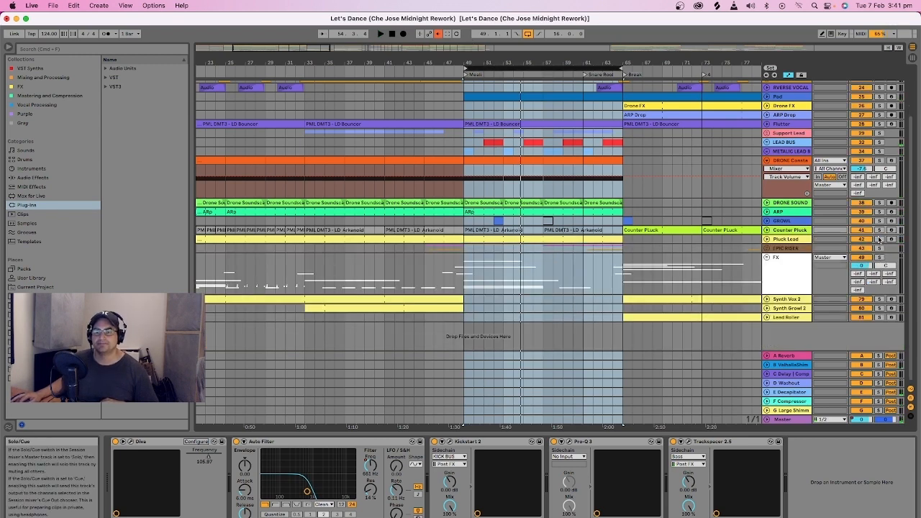
Play the full mix while toggling the Pluck Lead track's activation, and examine its devices and automation lanes.
left_click(870, 239)
key("space")
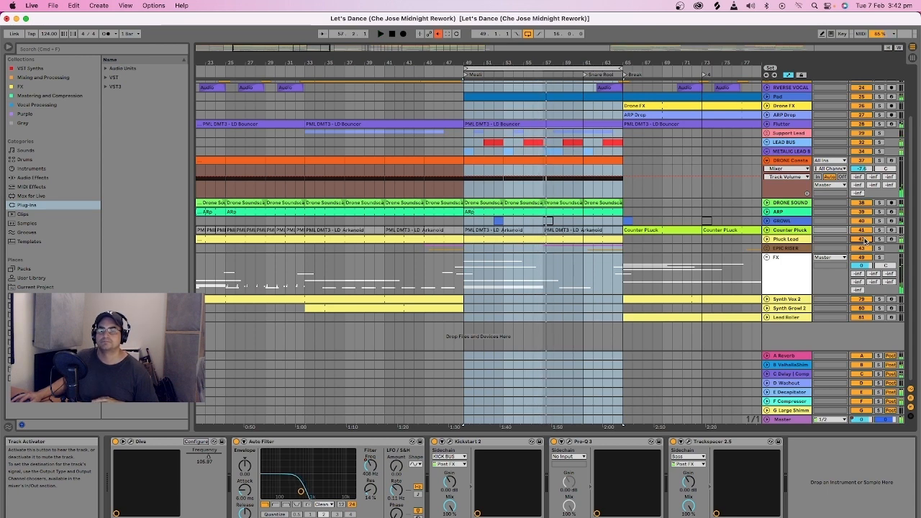
left_click(767, 239)
left_click(766, 239)
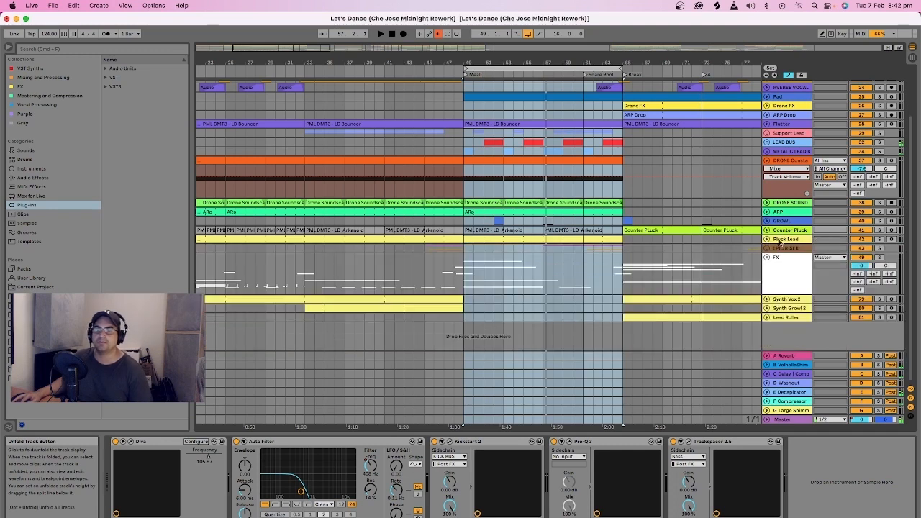
left_click(767, 239)
left_click(788, 240)
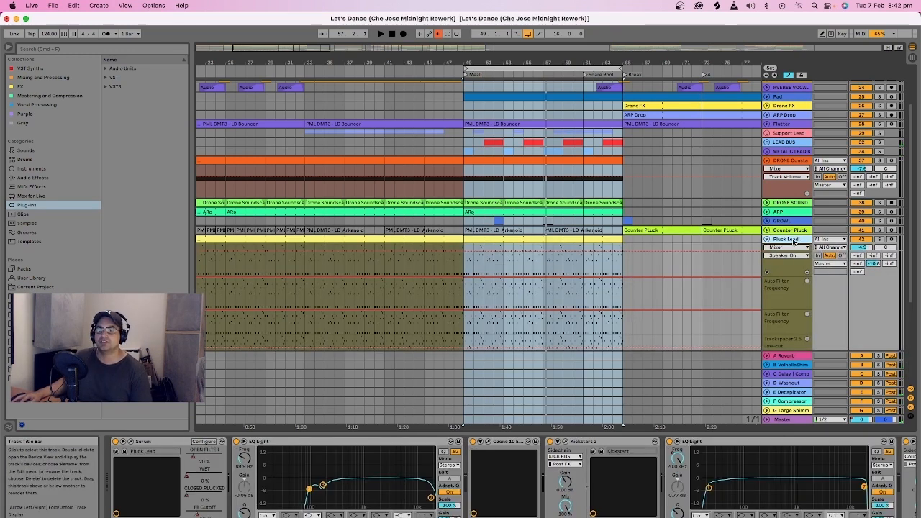
key("Left")
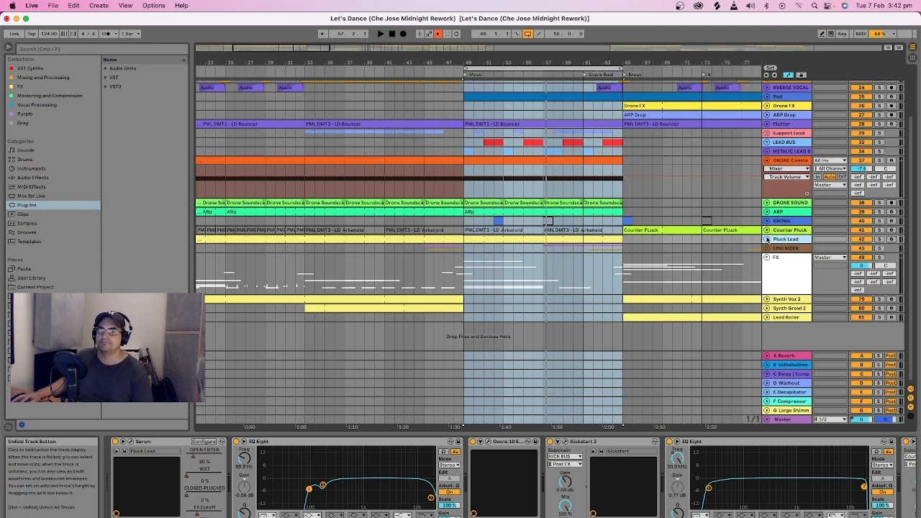
key("Right")
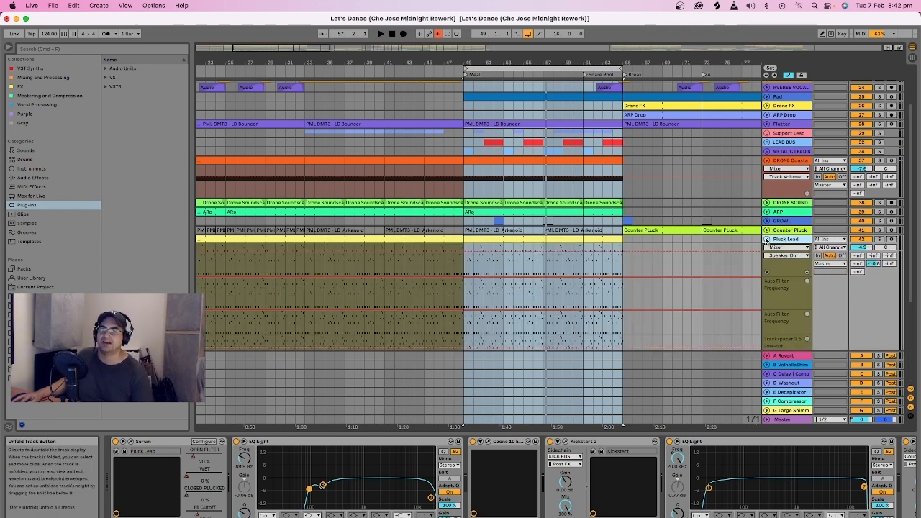
key("Left")
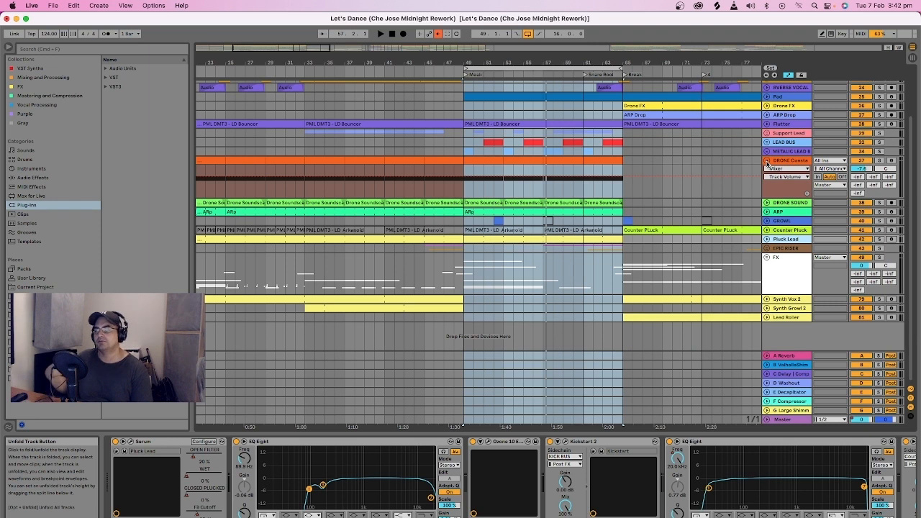
Fold the DRONE Consta track and display the GROWL track's devices.
left_click(767, 161)
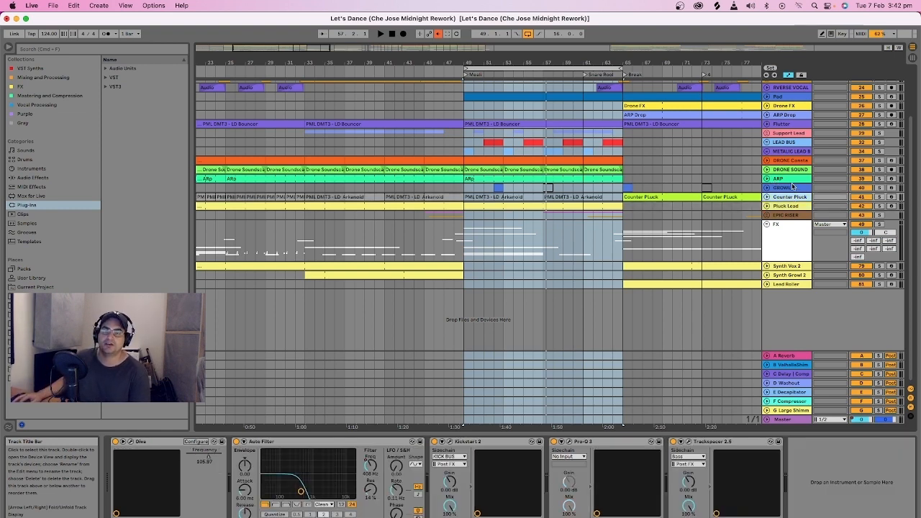
left_click(791, 188)
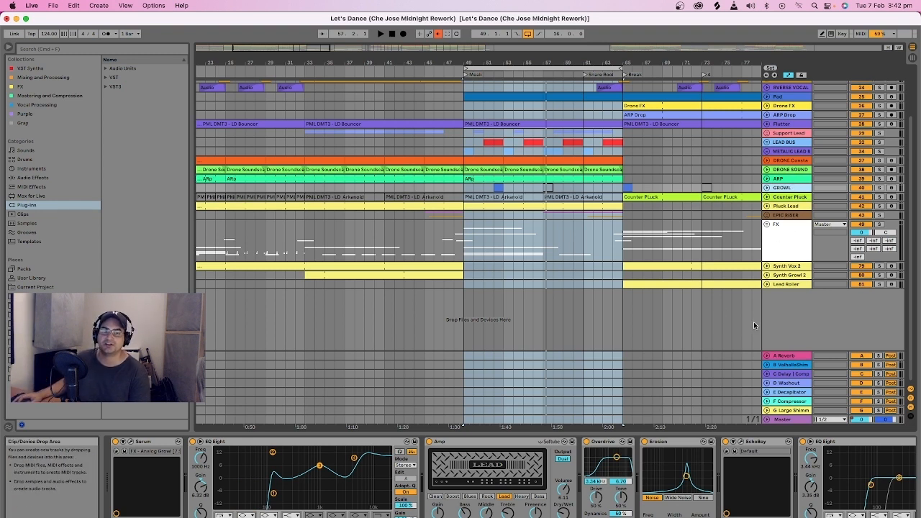
Move the loop start to bar 81 and extend the loop to 26 bars, past the drop after the break.
left_click_drag(543, 60, 473, 156)
scroll(473, 156, "up", 5)
left_click_drag(394, 69, 518, 75)
left_click_drag(407, 70, 461, 68)
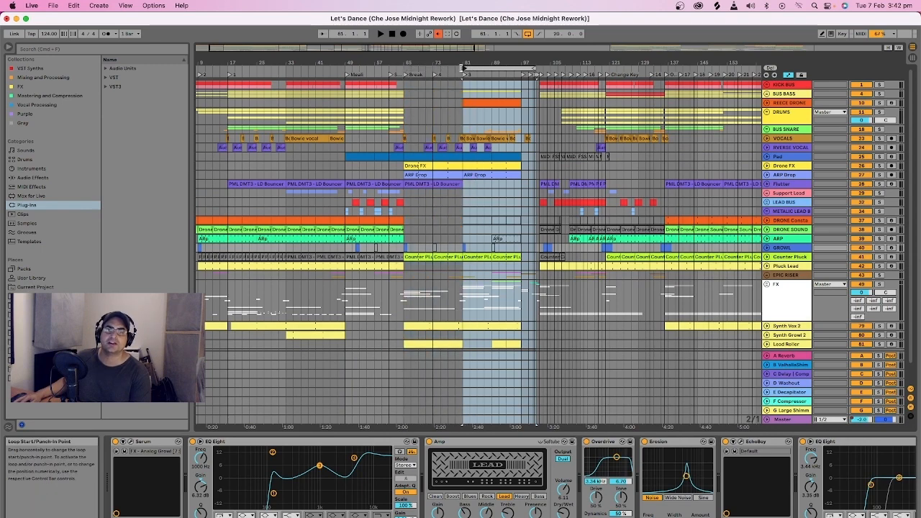
left_click_drag(521, 64, 588, 69)
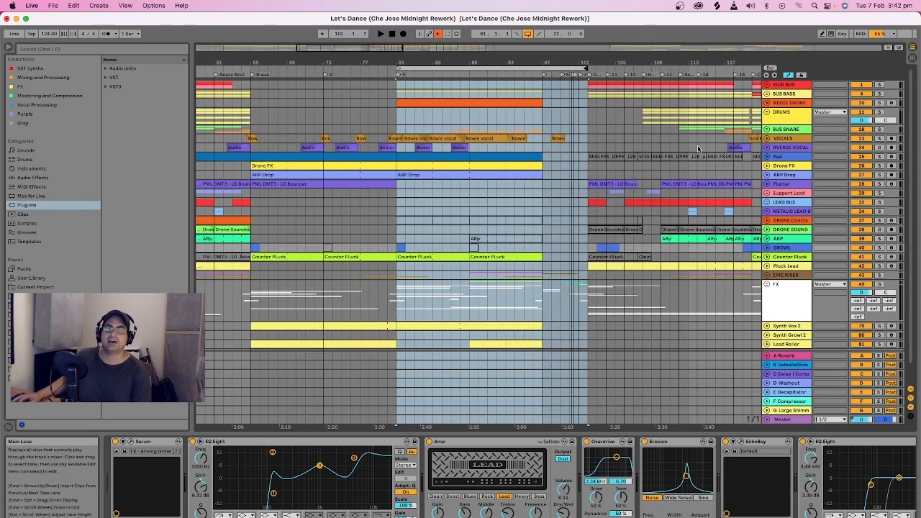
left_click(378, 200)
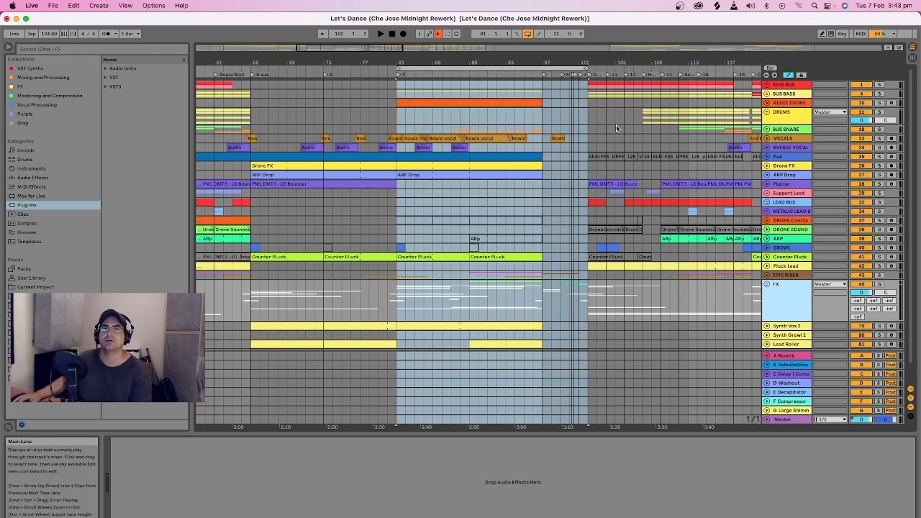
left_click_drag(588, 67, 632, 67)
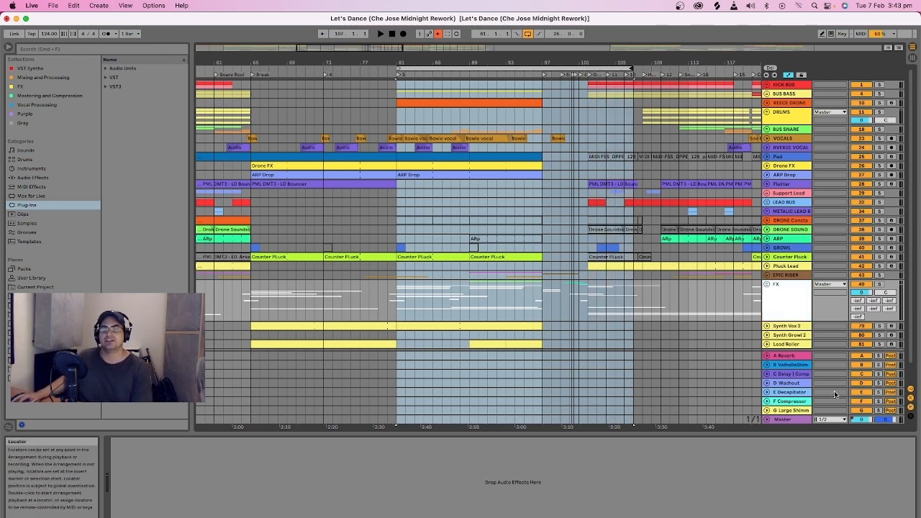
Display the Master track's devices, unfold its lanes, and show the Track Volume automation.
left_click(769, 420)
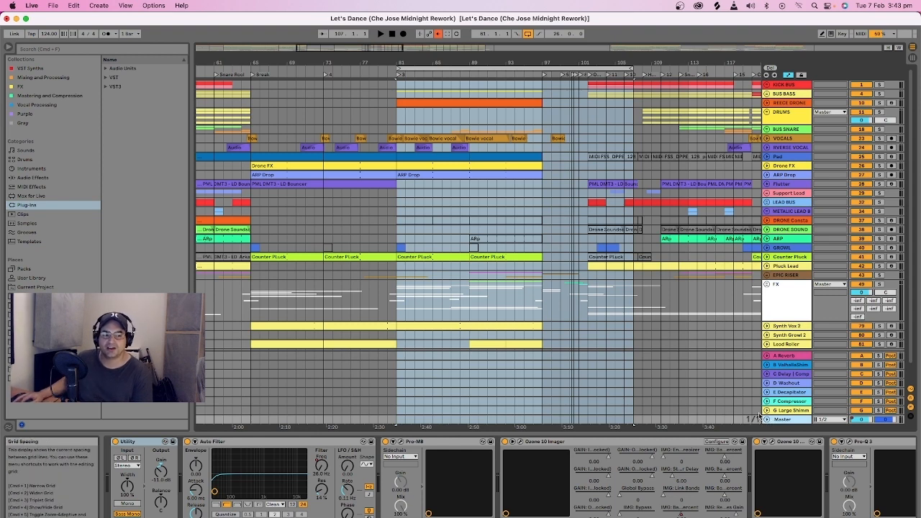
mouse_move(842, 516)
left_mouse_down()
mouse_move(873, 516)
mouse_move(840, 516)
left_mouse_up()
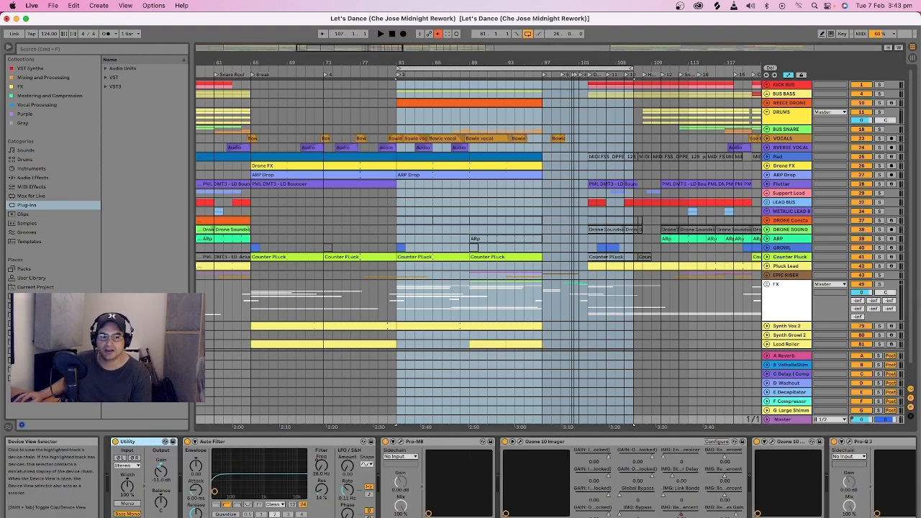
left_click(766, 420)
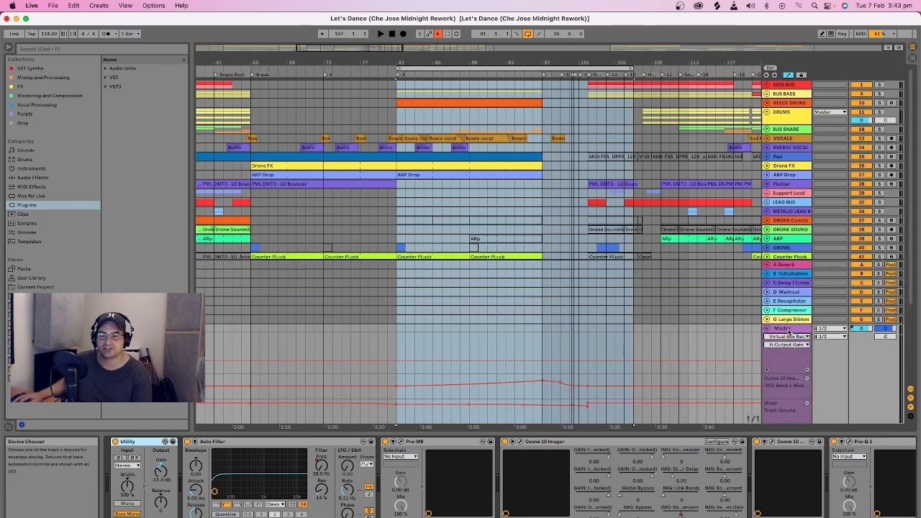
left_click(863, 331)
right_click(863, 330)
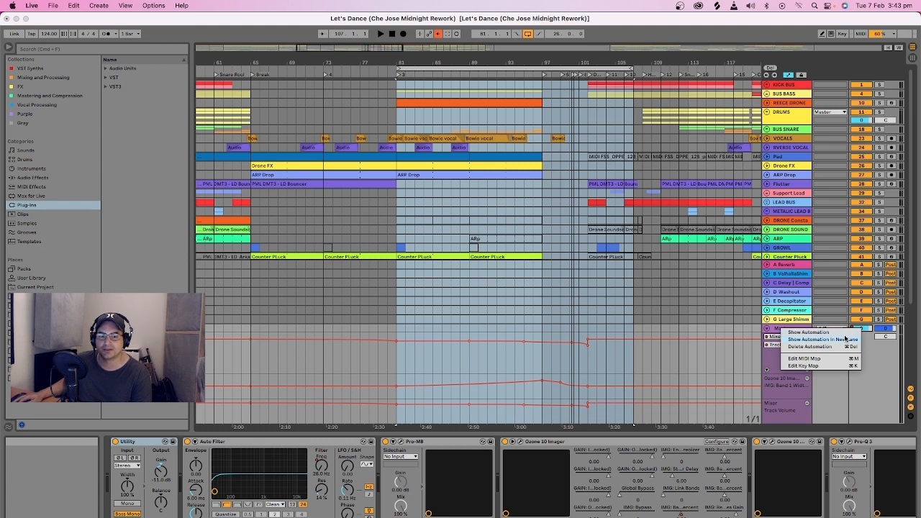
left_click(408, 354)
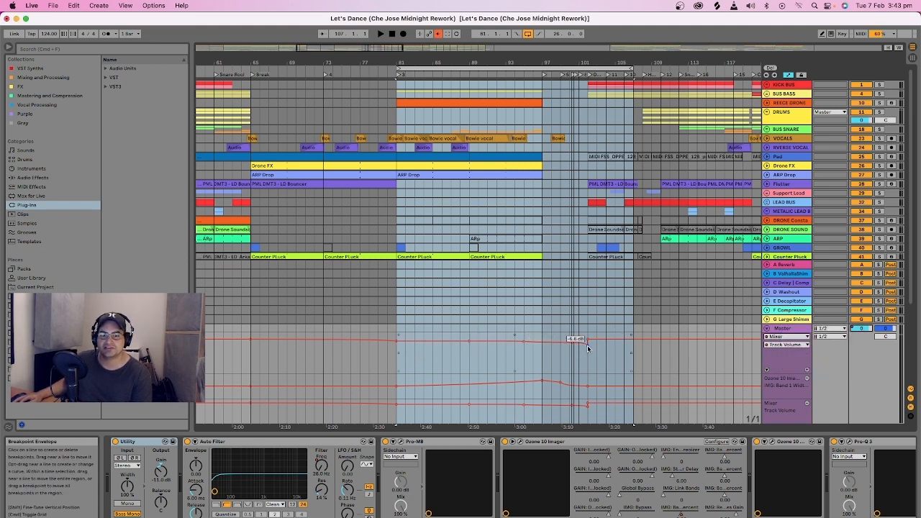
Select the Master's Ozone 10 Imager band 1 width lane, open the Imager plug-in, and move its window clear of the loop ruler.
left_click(788, 392)
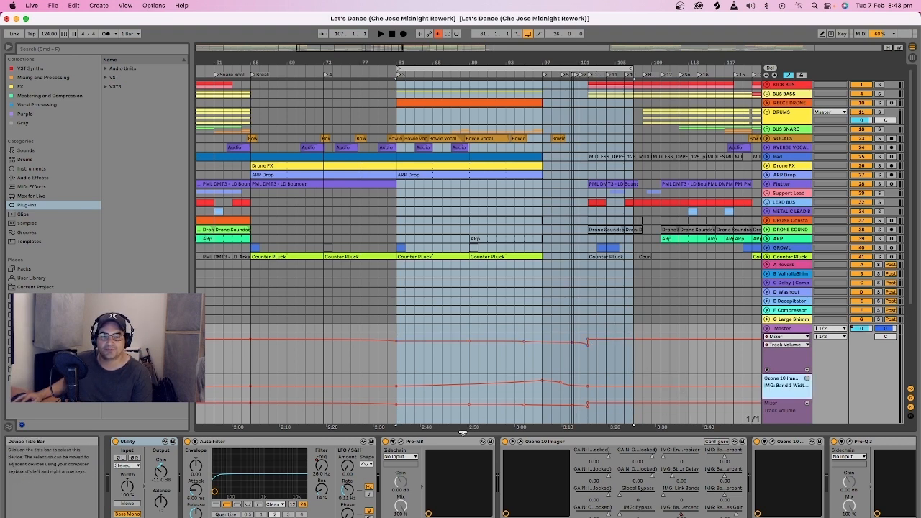
left_click(519, 441)
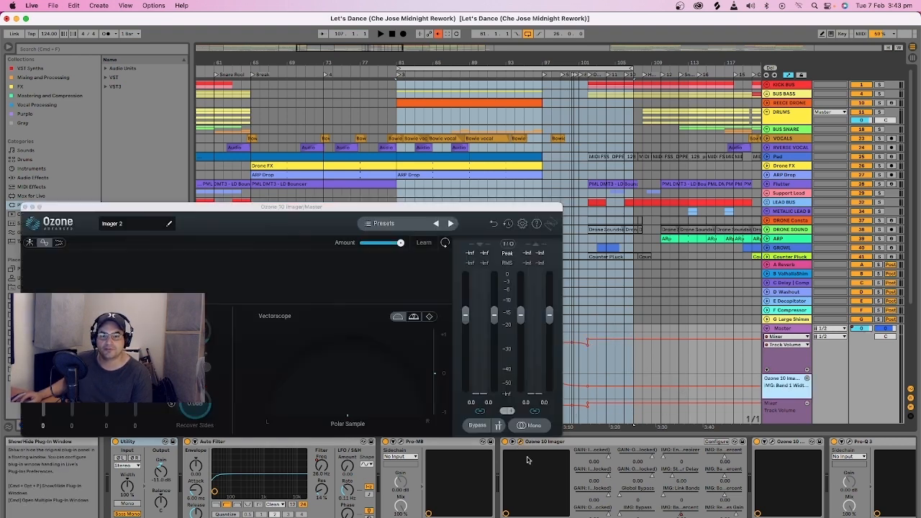
left_click_drag(288, 207, 337, 64)
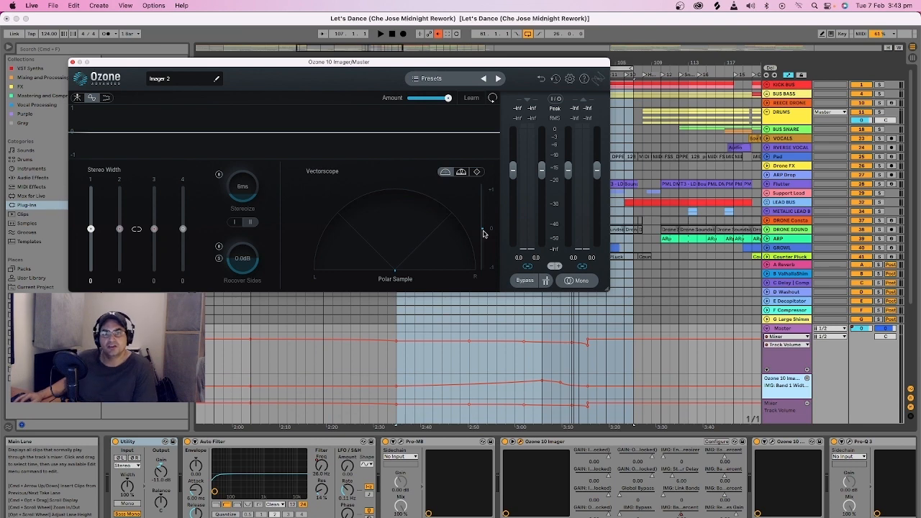
left_click_drag(451, 62, 385, 143)
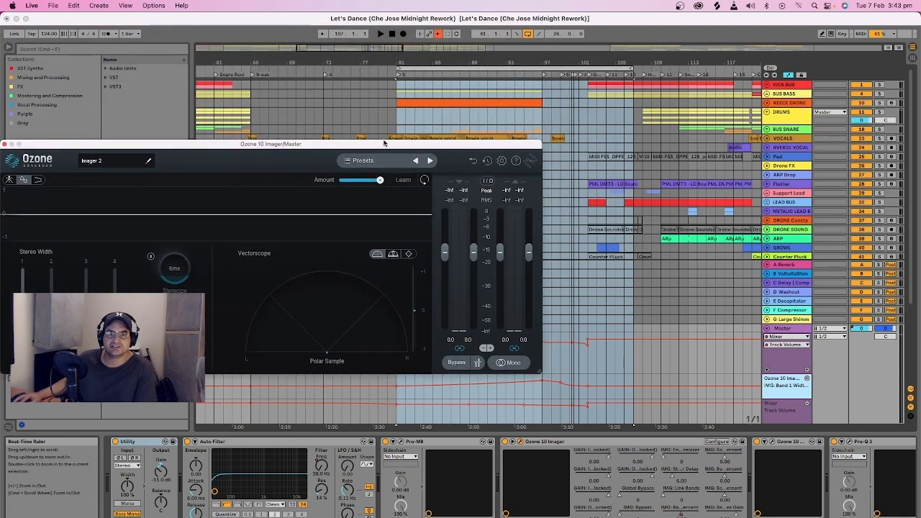
Shorten the loop from bar 81 to 24 bars and play it with the Ozone 10 Imager open.
left_click(437, 69)
mouse_move(631, 68)
left_mouse_down()
mouse_move(603, 69)
mouse_move(613, 69)
left_mouse_up()
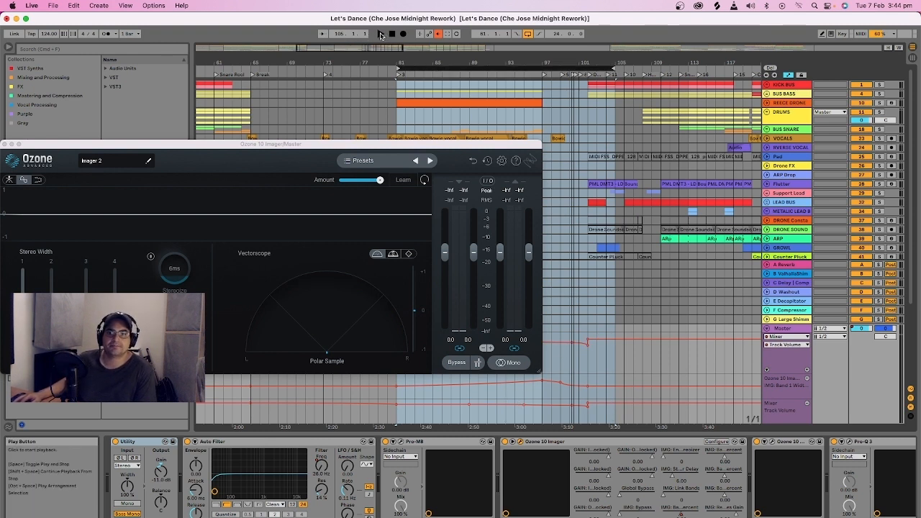
left_click(381, 34)
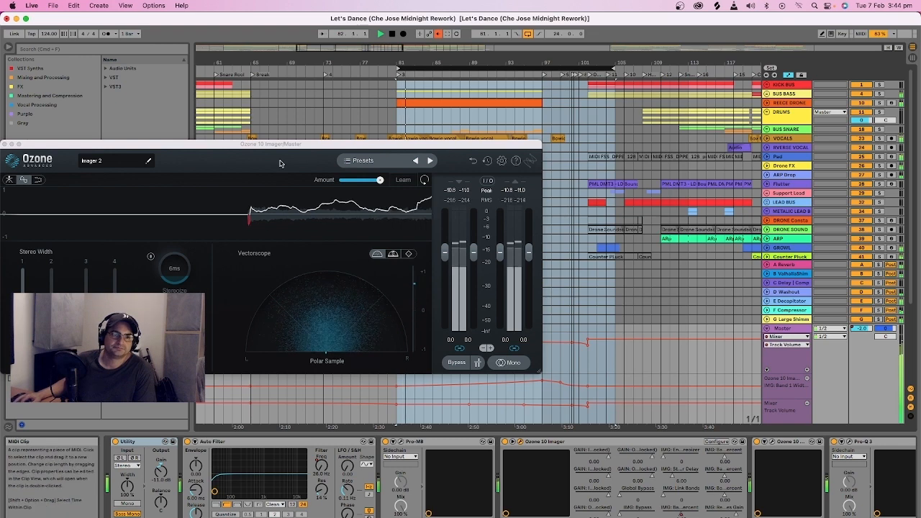
Examine the Master's automated stereo width in the Ozone 10 Imager during playback, with its spectrum display shown and its window repositioned.
left_click_drag(288, 146, 433, 87)
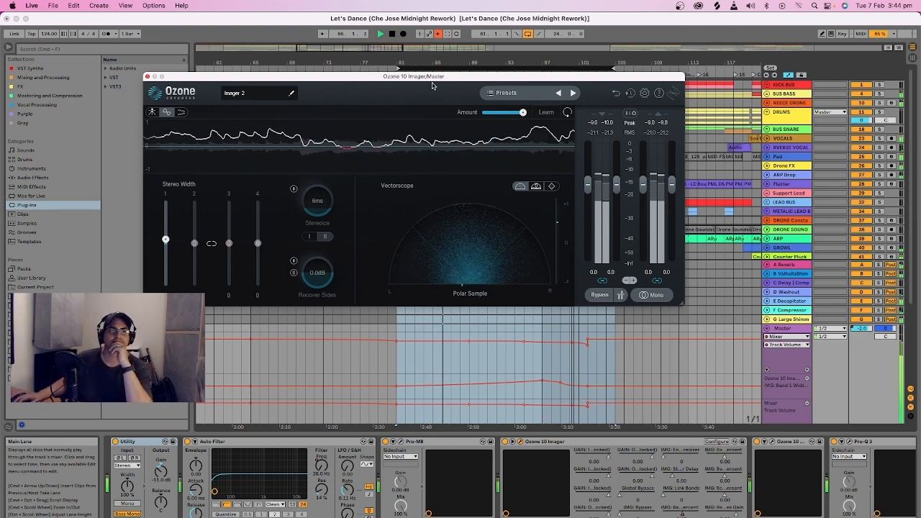
left_click(152, 112)
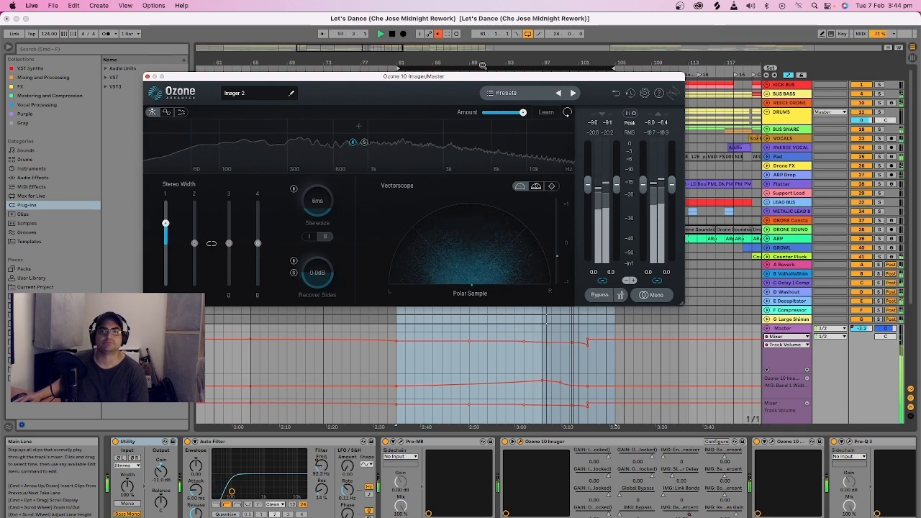
left_click_drag(488, 80, 297, 172)
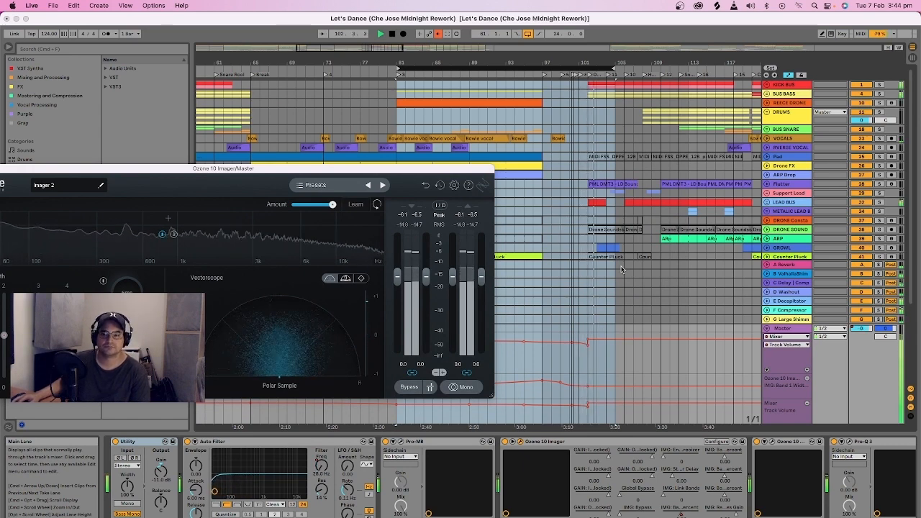
left_click_drag(387, 170, 659, 118)
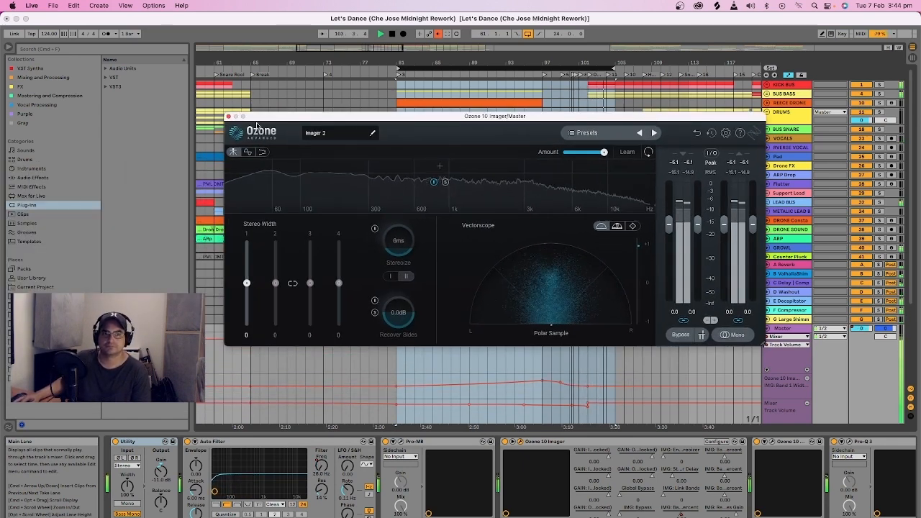
Close the Ozone 10 Imager window, stop playback, and fold the Master track's automation lanes.
left_click(228, 117)
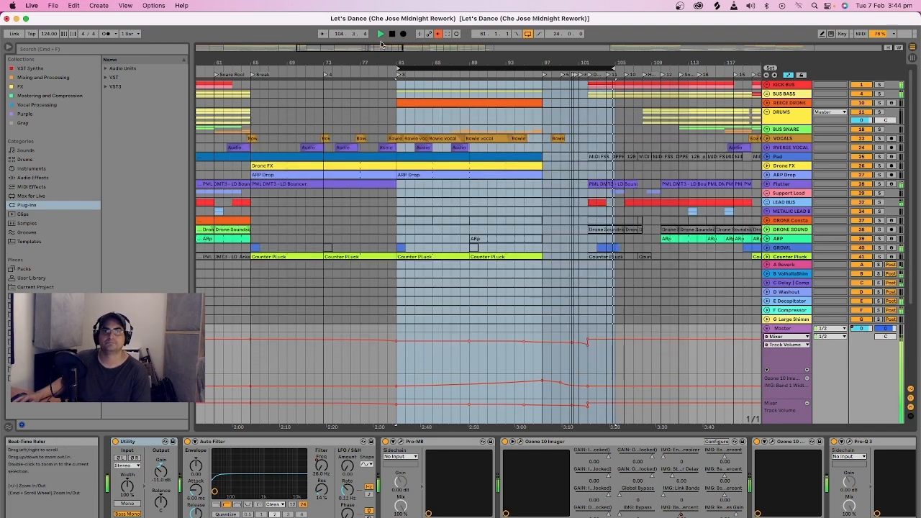
left_click(392, 34)
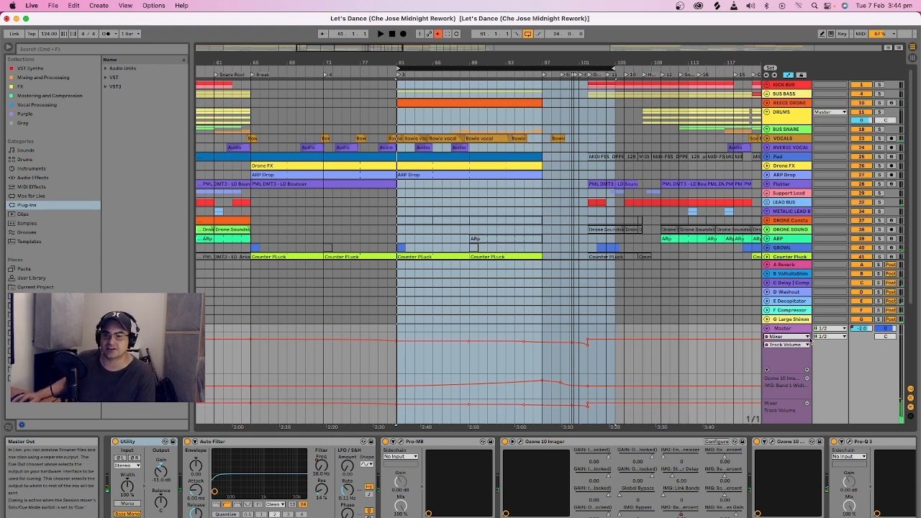
left_click(766, 329)
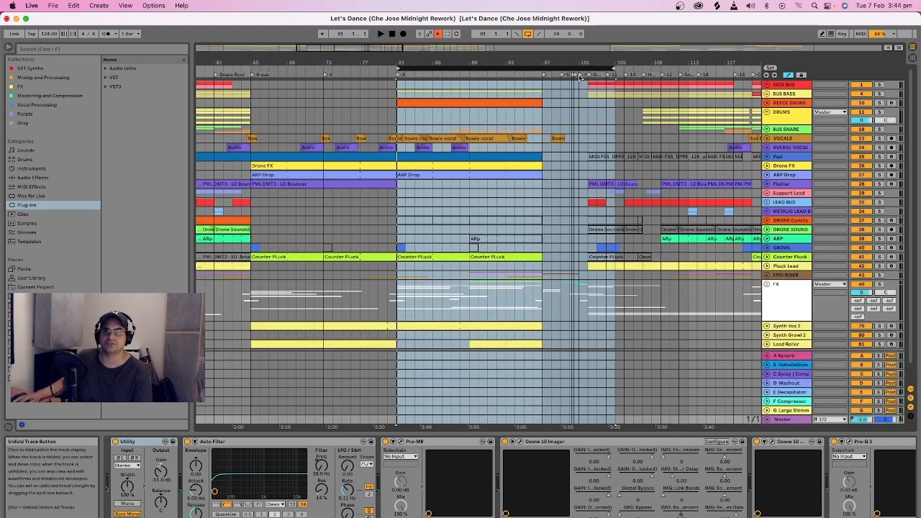
Extend the loop end further past the drop, to a length of 26 bars and 2 beats.
scroll(580, 77, "up", 5)
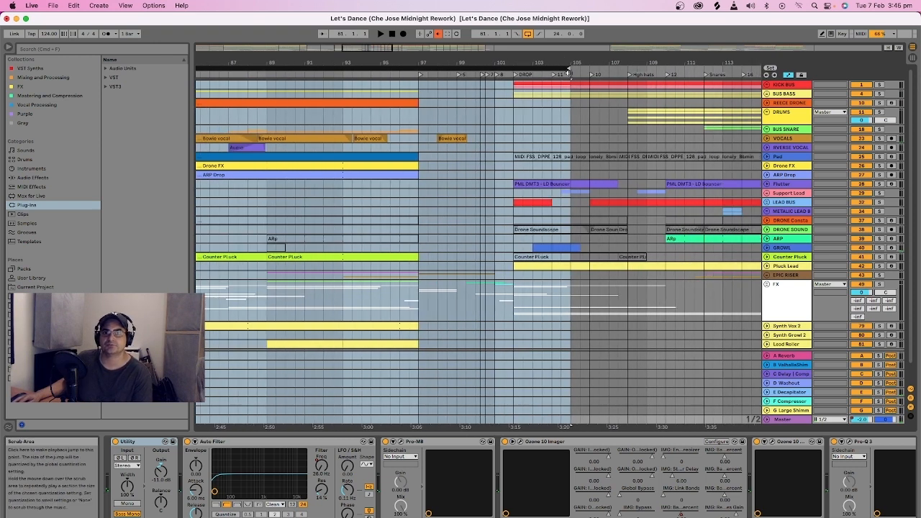
left_click_drag(568, 73, 618, 73)
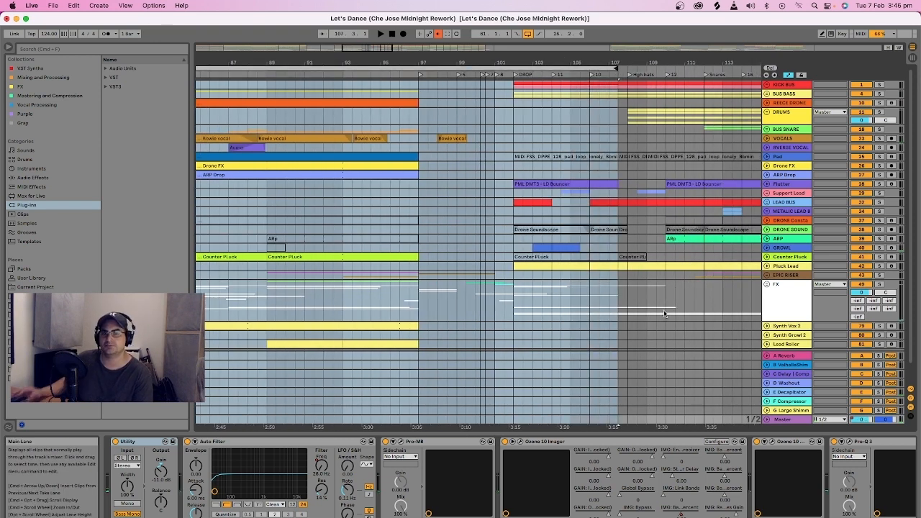
left_click(685, 295)
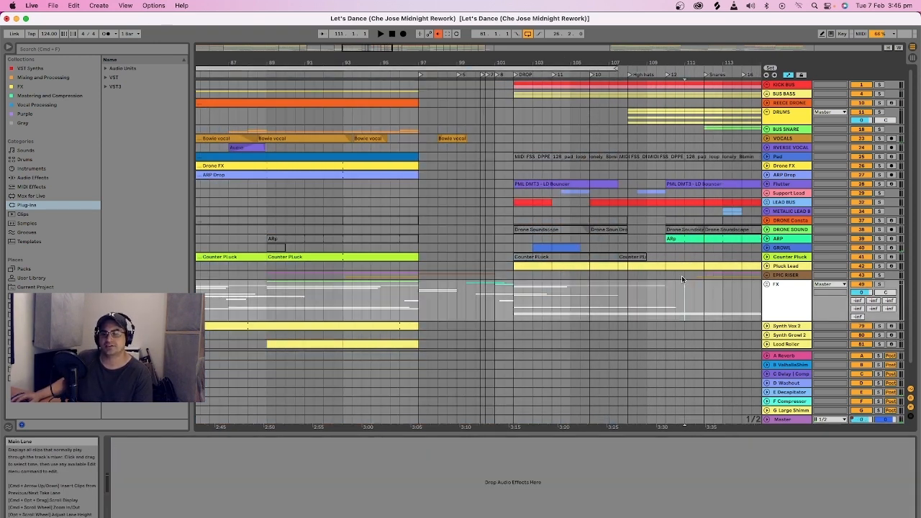
scroll(682, 276, "down", 2)
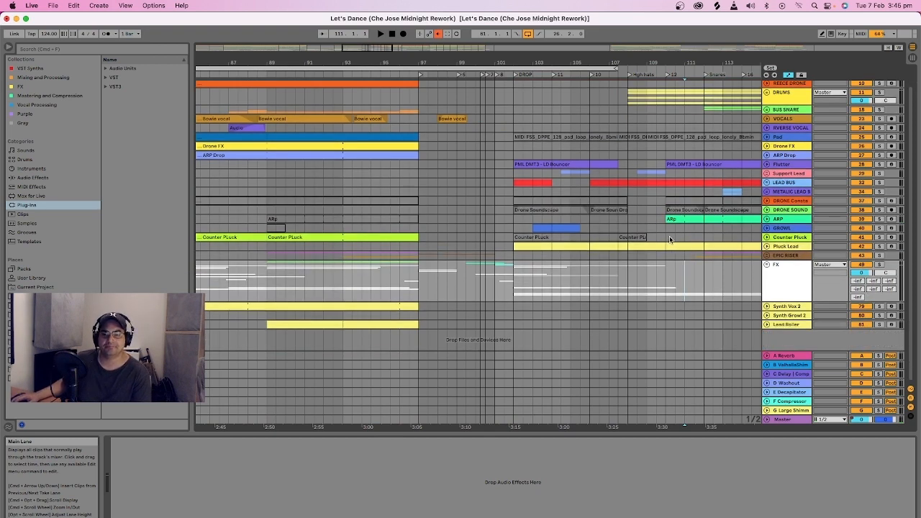
Display the Master track's devices and look through the chain to its last plug-ins and back to the Utility.
left_click(783, 419)
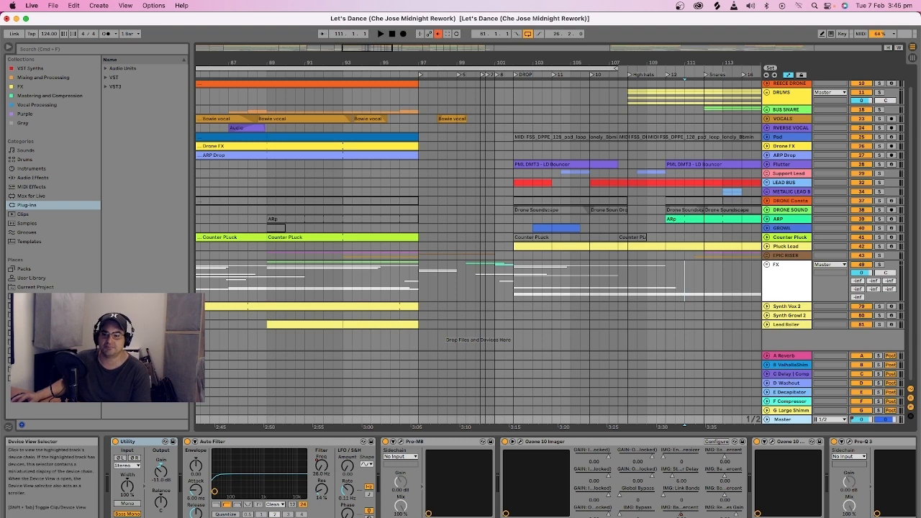
mouse_move(814, 516)
left_mouse_down()
mouse_move(868, 517)
mouse_move(813, 516)
left_mouse_up()
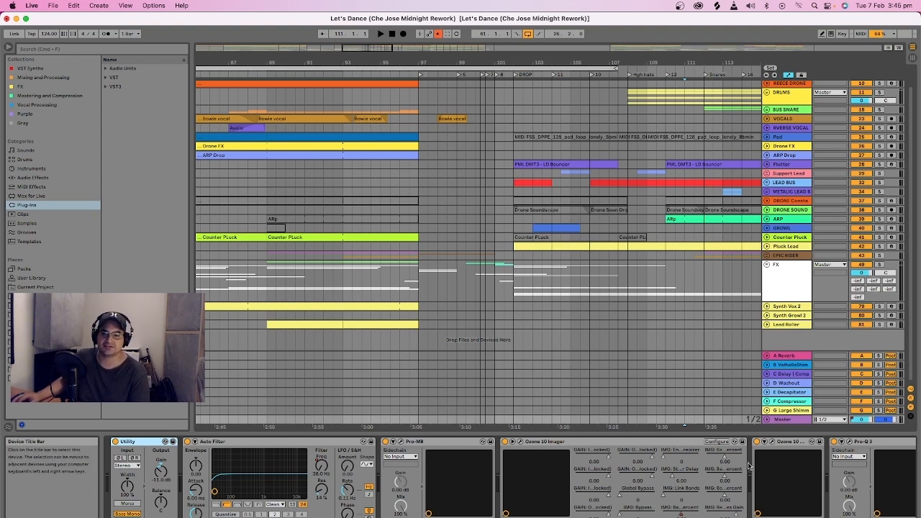
left_click(877, 516)
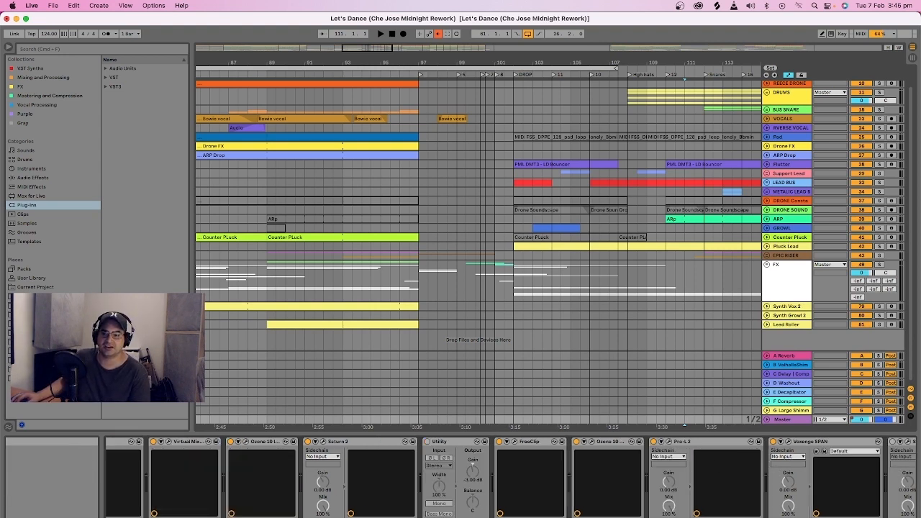
left_click_drag(878, 517, 831, 517)
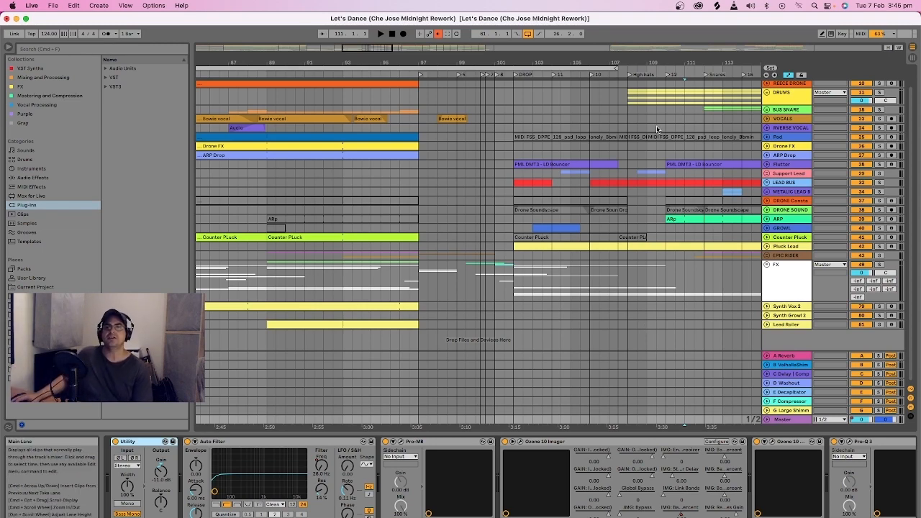
Move the loop to the start of the Radio section at bar 241.
left_click_drag(600, 63, 601, 13)
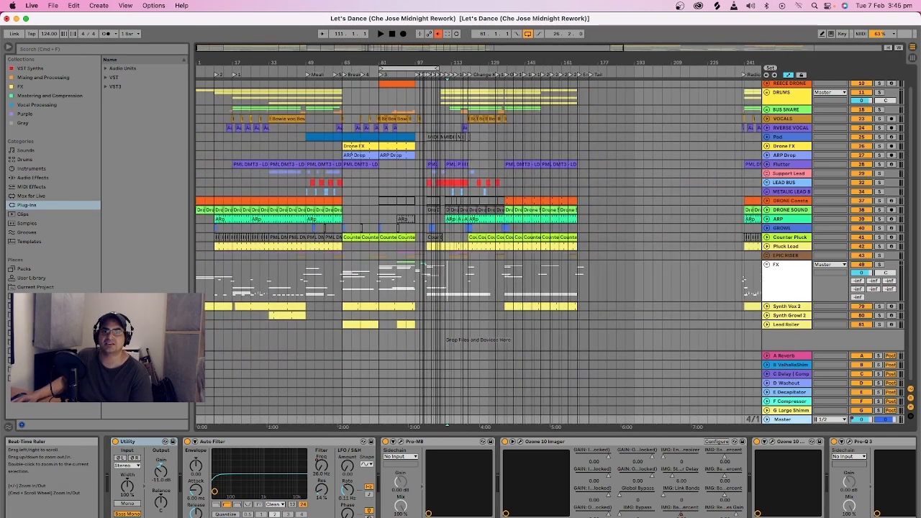
left_click_drag(442, 67, 440, 51)
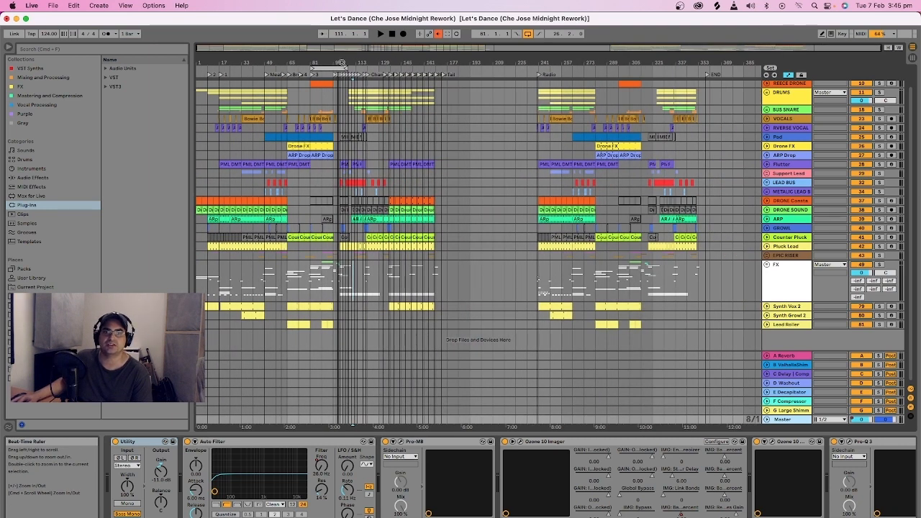
left_click_drag(334, 66, 435, 56)
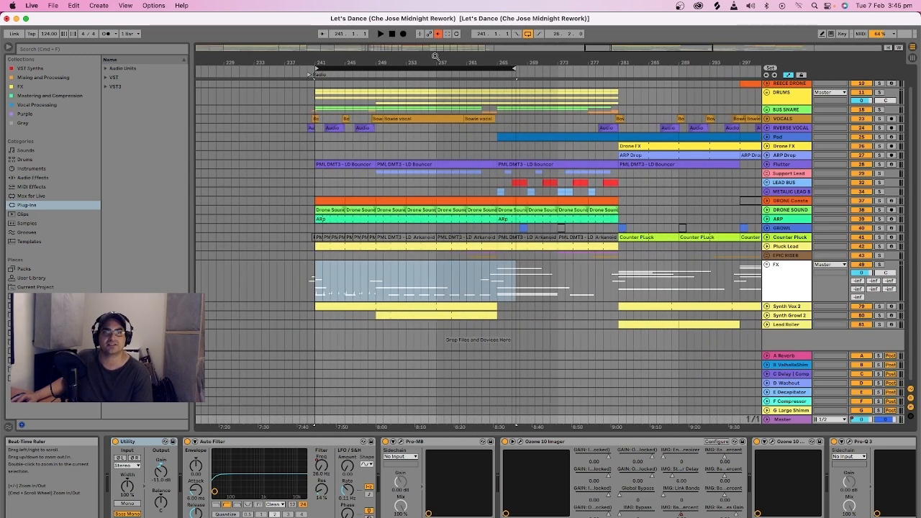
Set the loop to start at bar 240 and run 115 bars to the END marker, and play the radio edit.
left_click_drag(315, 67, 660, 64)
left_click(657, 67)
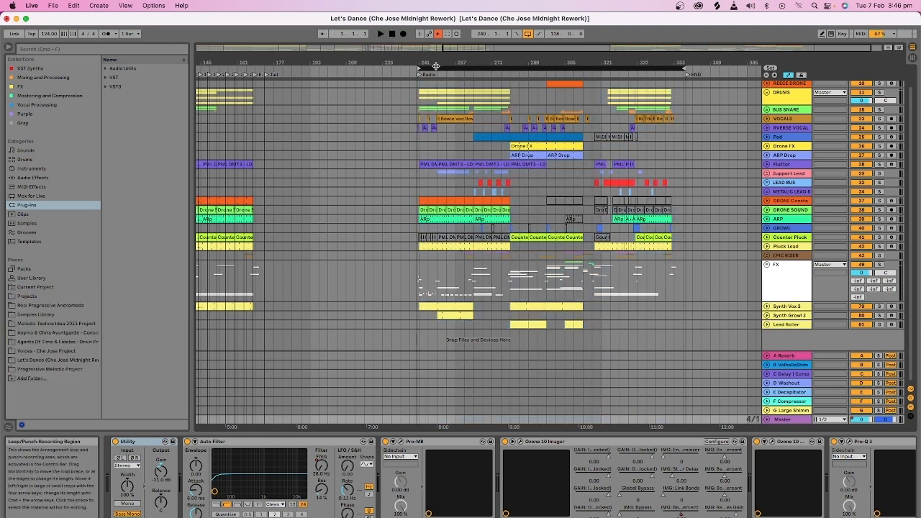
left_click(435, 67)
left_click(381, 34)
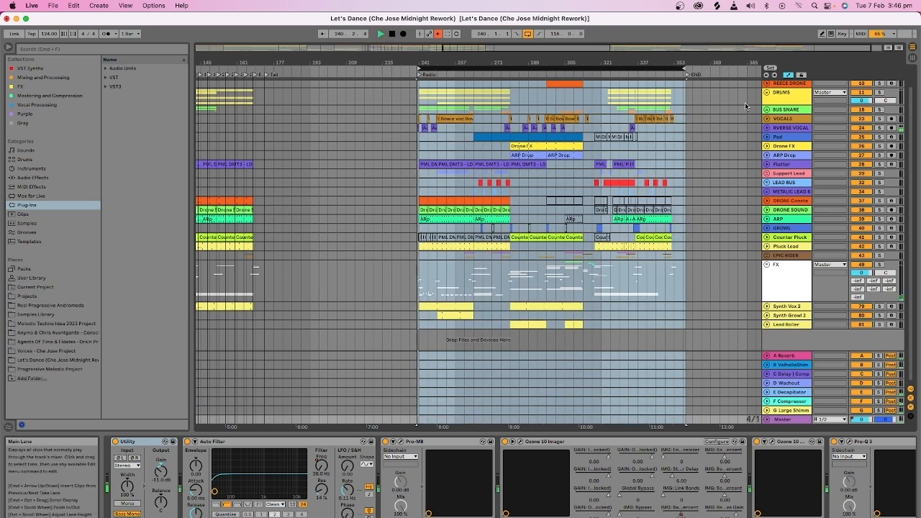